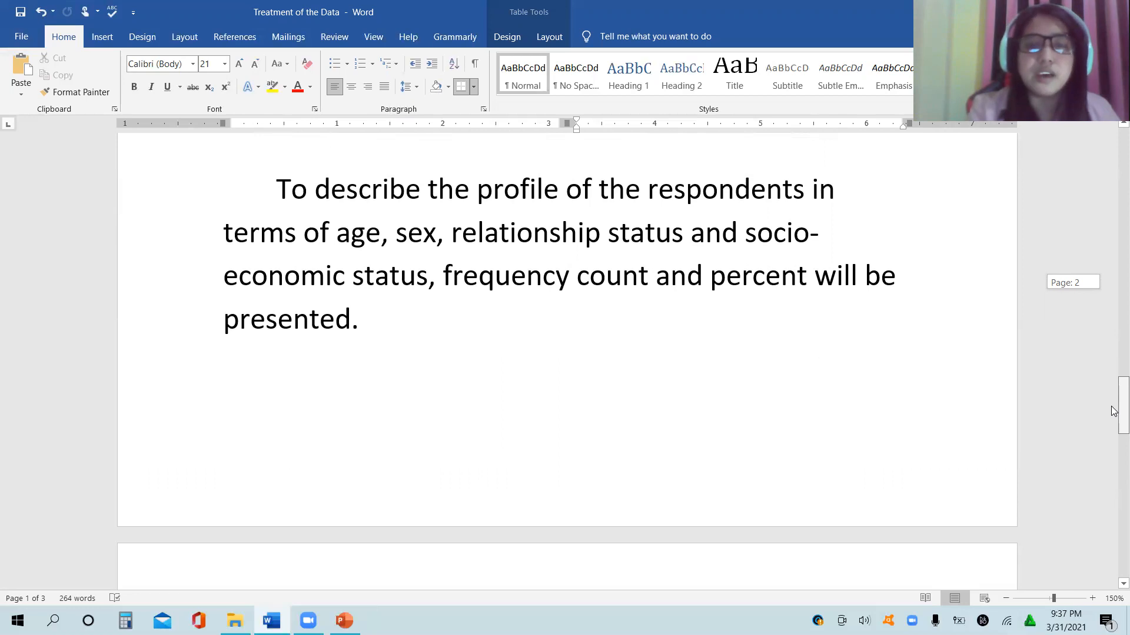
Review the life satisfaction treatment paragraphs, the scale interpretation table, and the frequency count and percent paragraph
drag(1114, 410, 1114, 472)
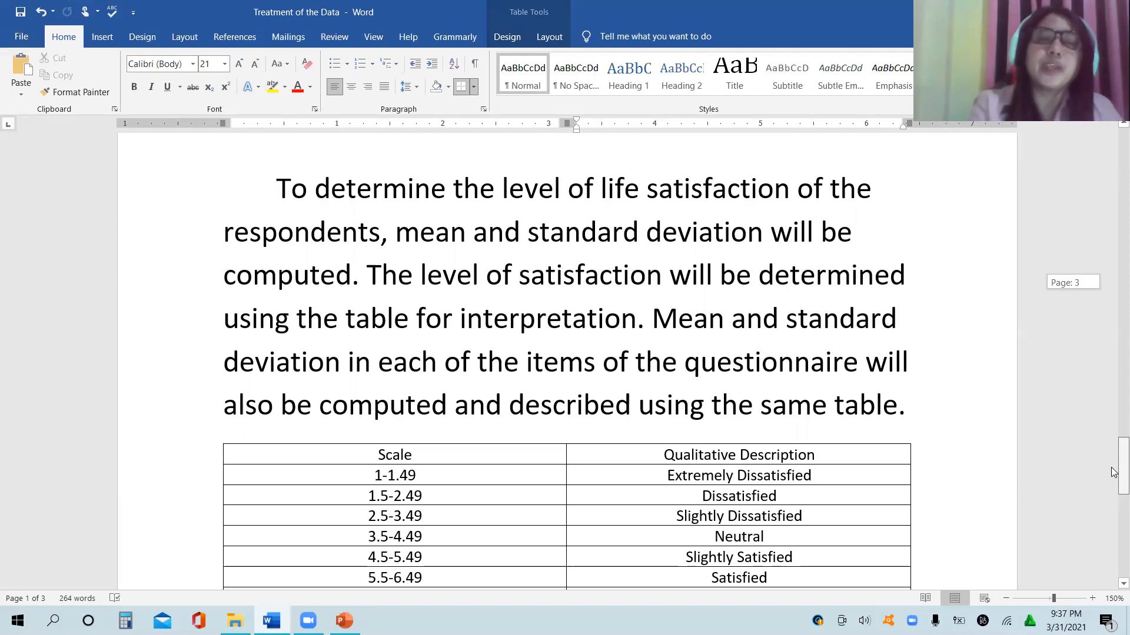
drag(1114, 472, 1114, 472)
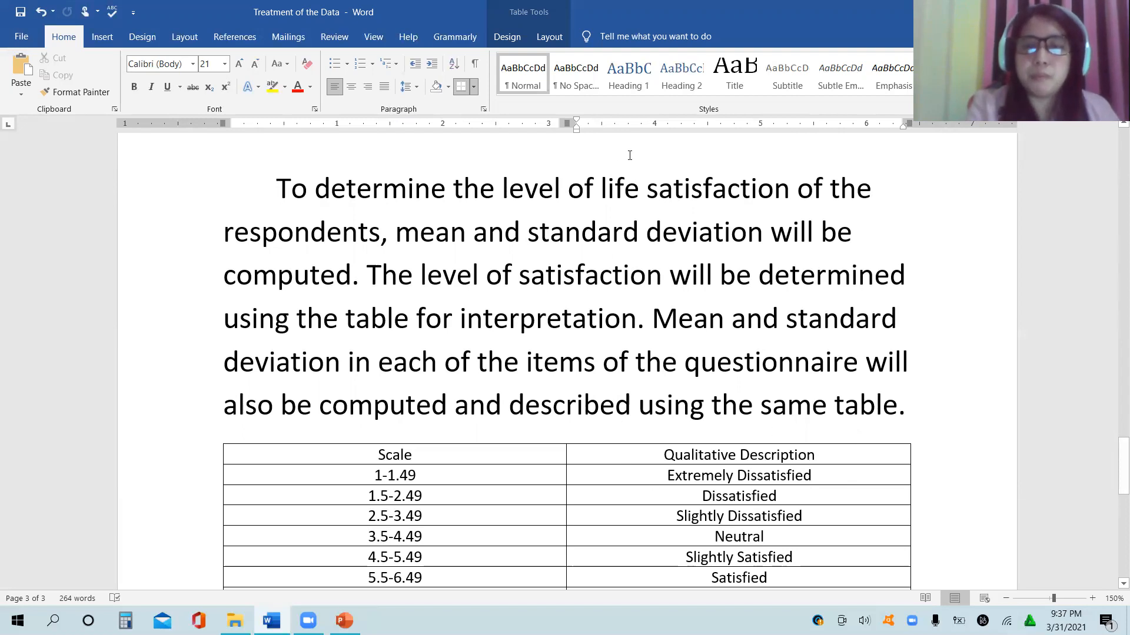
drag(399, 234, 715, 231)
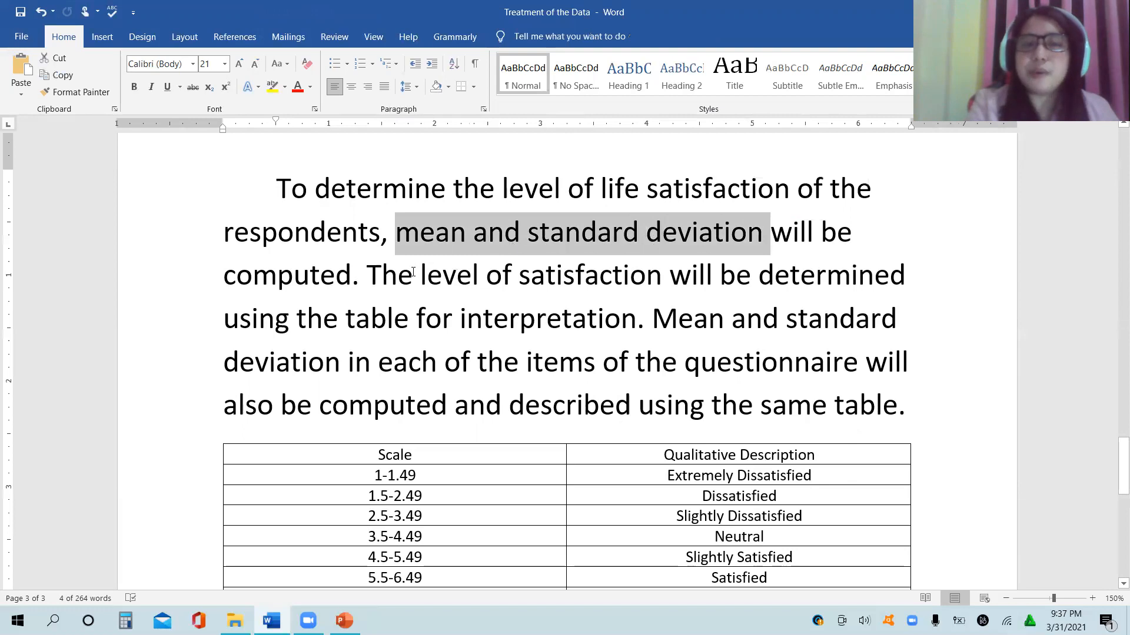
drag(383, 275, 900, 405)
drag(1122, 451, 1114, 478)
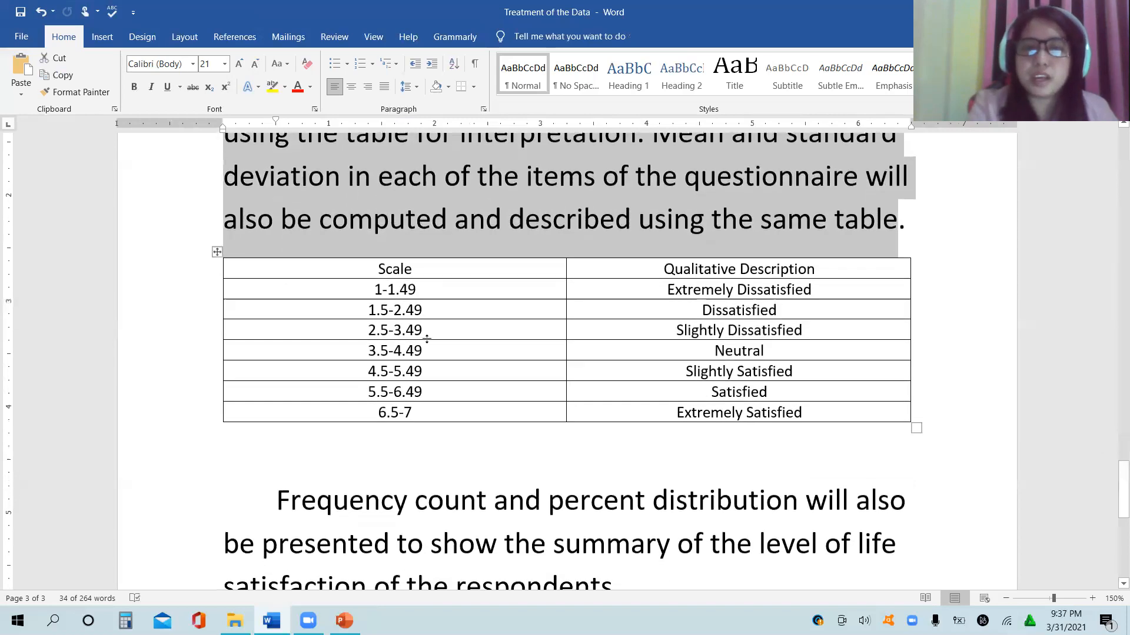
click(215, 251)
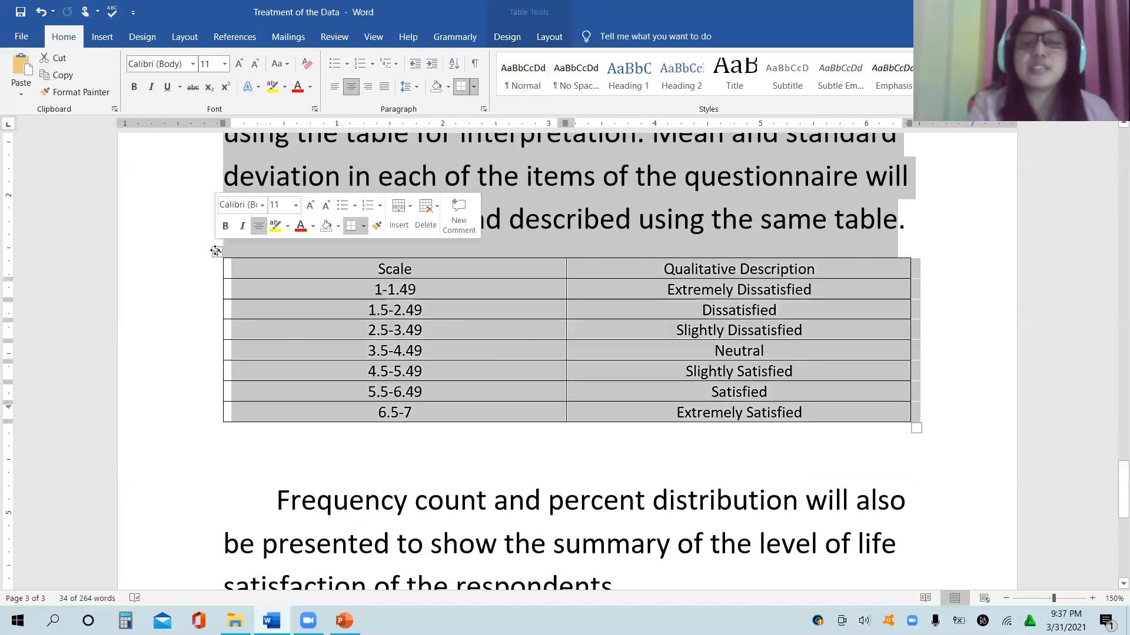
click(295, 284)
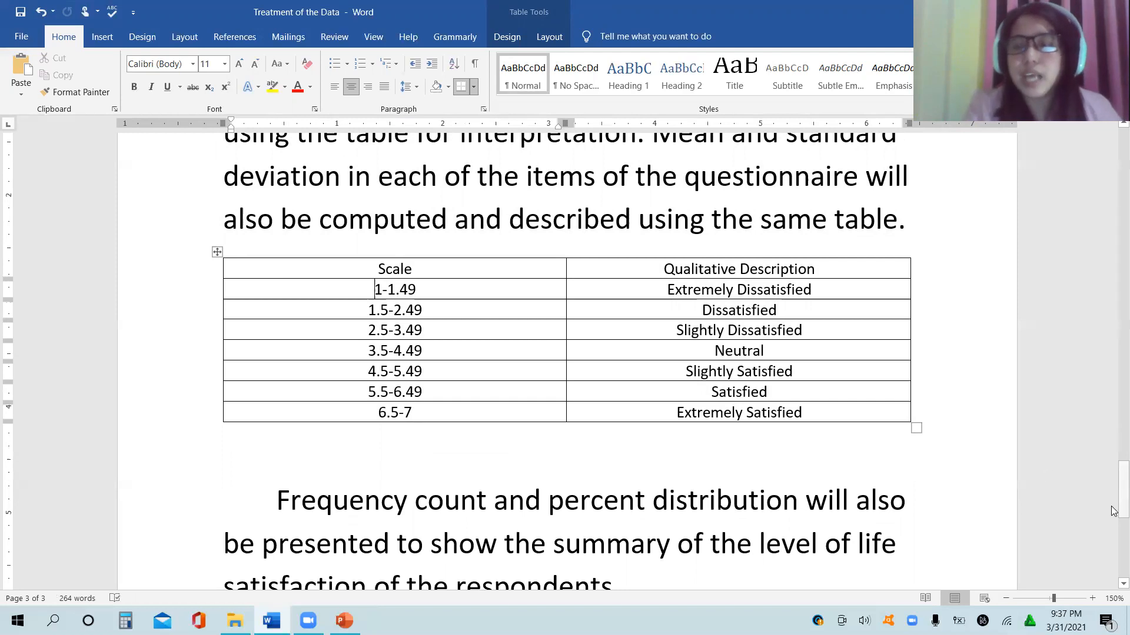
drag(1115, 493, 1113, 518)
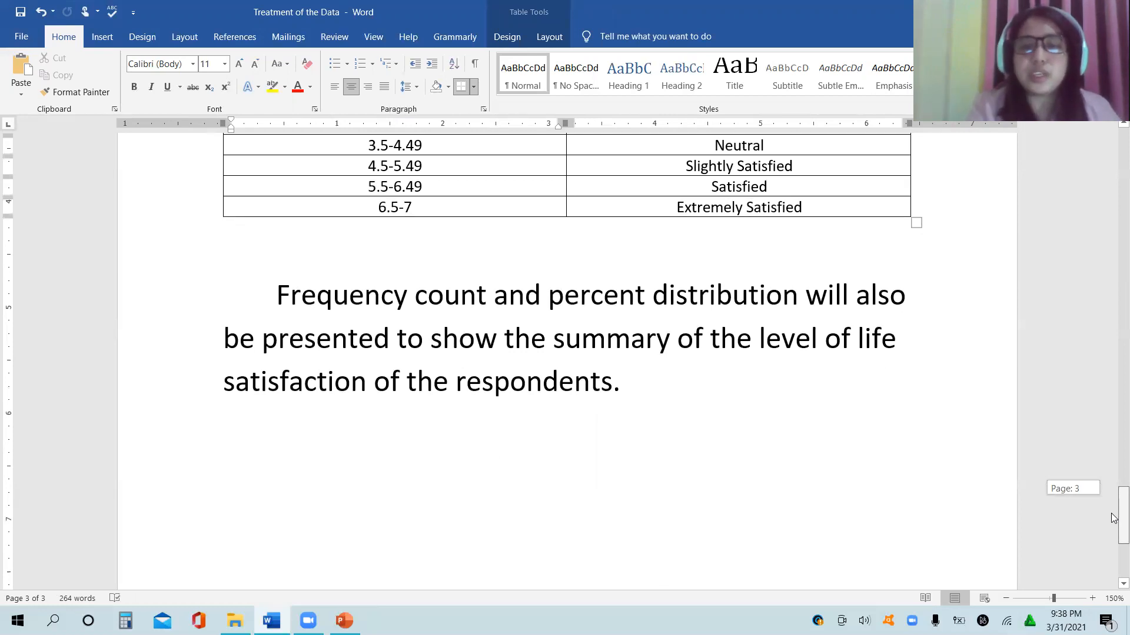
mouse_move(1114, 518)
mouse_down()
mouse_move(1113, 528)
mouse_move(1114, 498)
mouse_up()
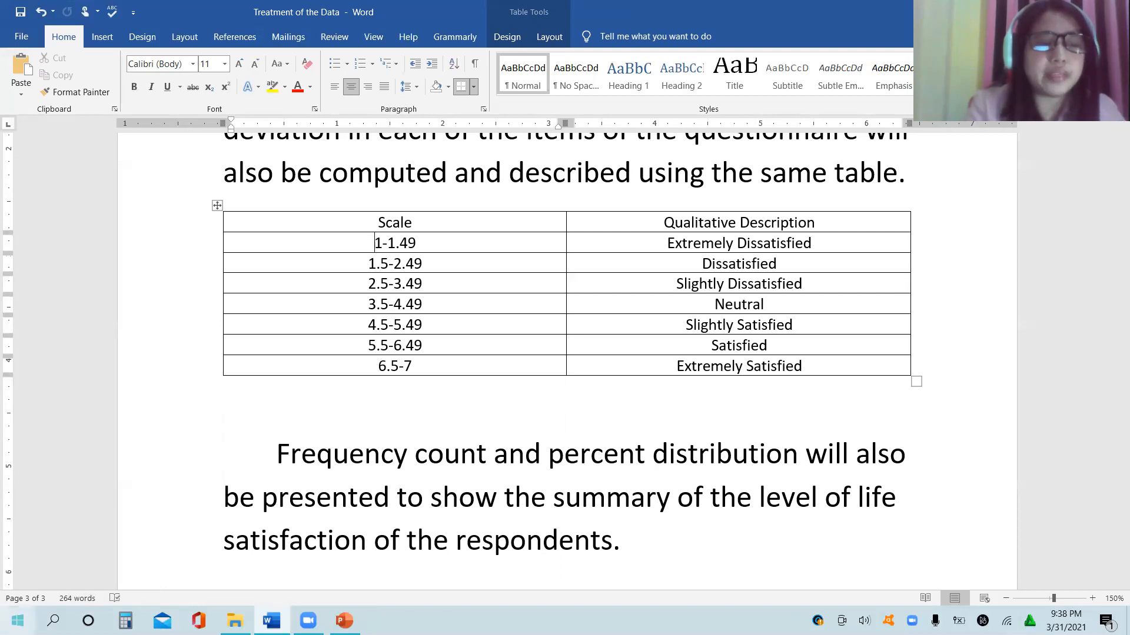
Clear the open document, presentation and folder windows off the desktop and launch PSPP
click(18, 621)
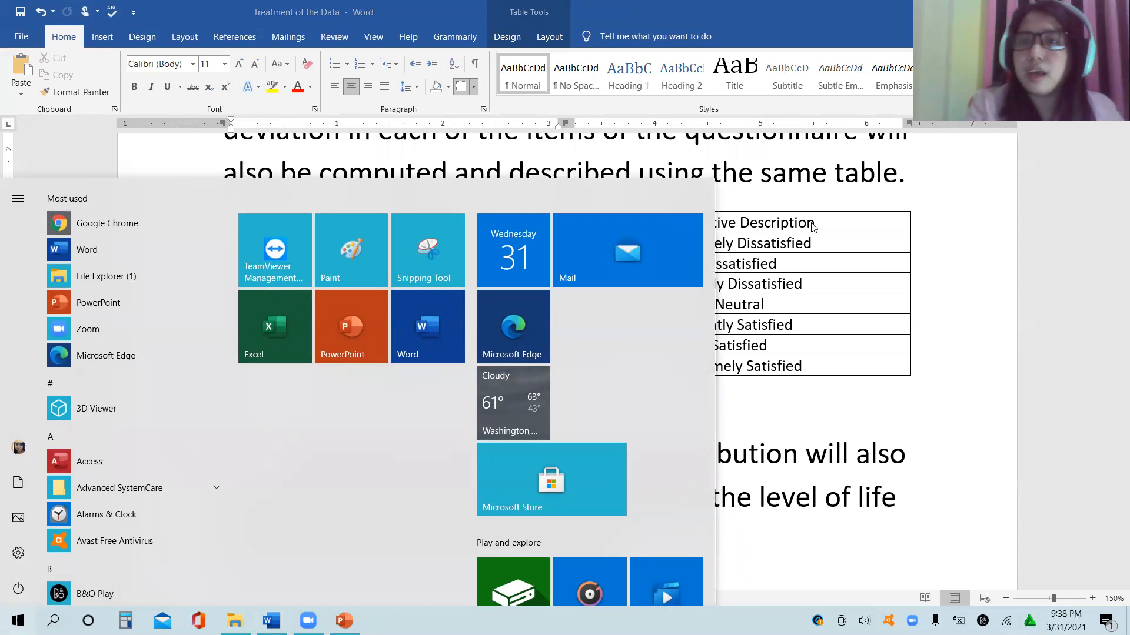
click(873, 3)
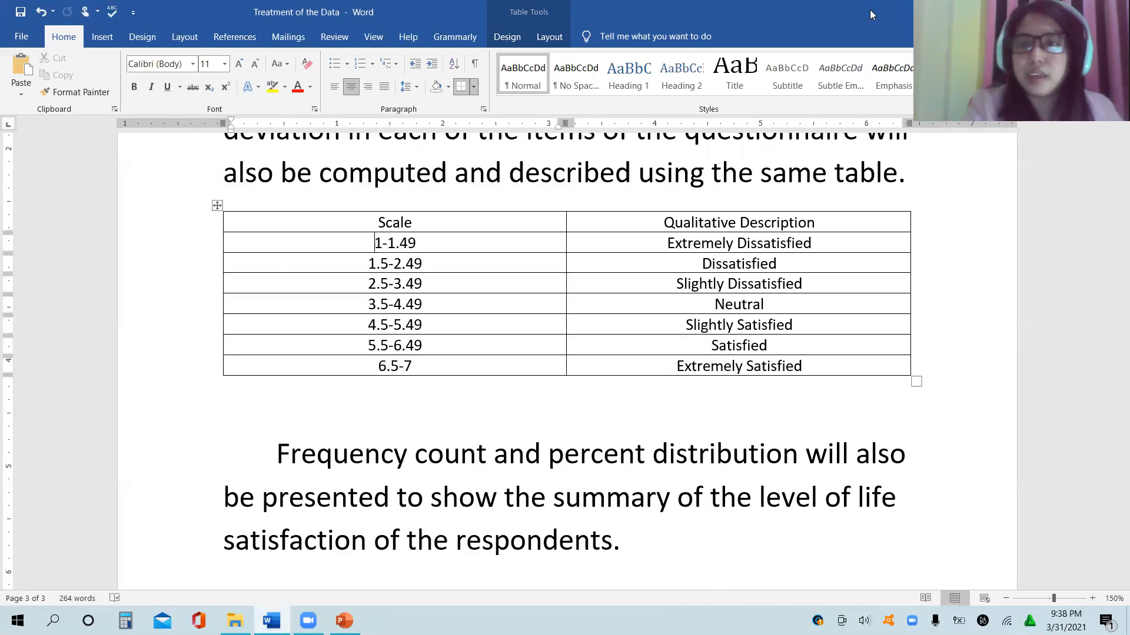
double_click(870, 9)
click(900, 78)
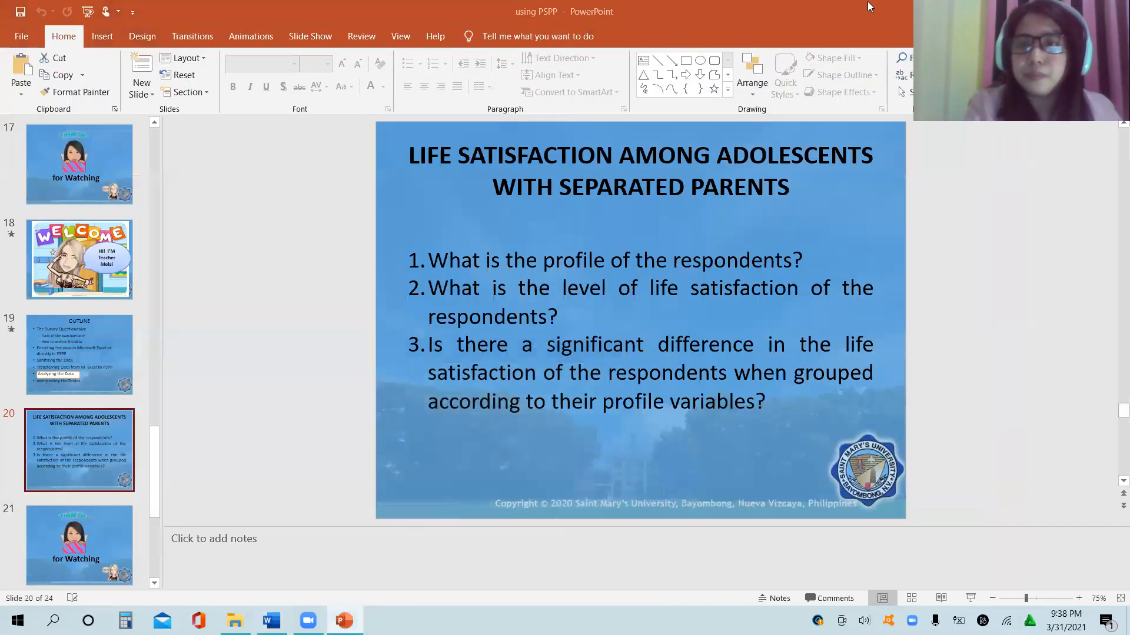
double_click(866, 3)
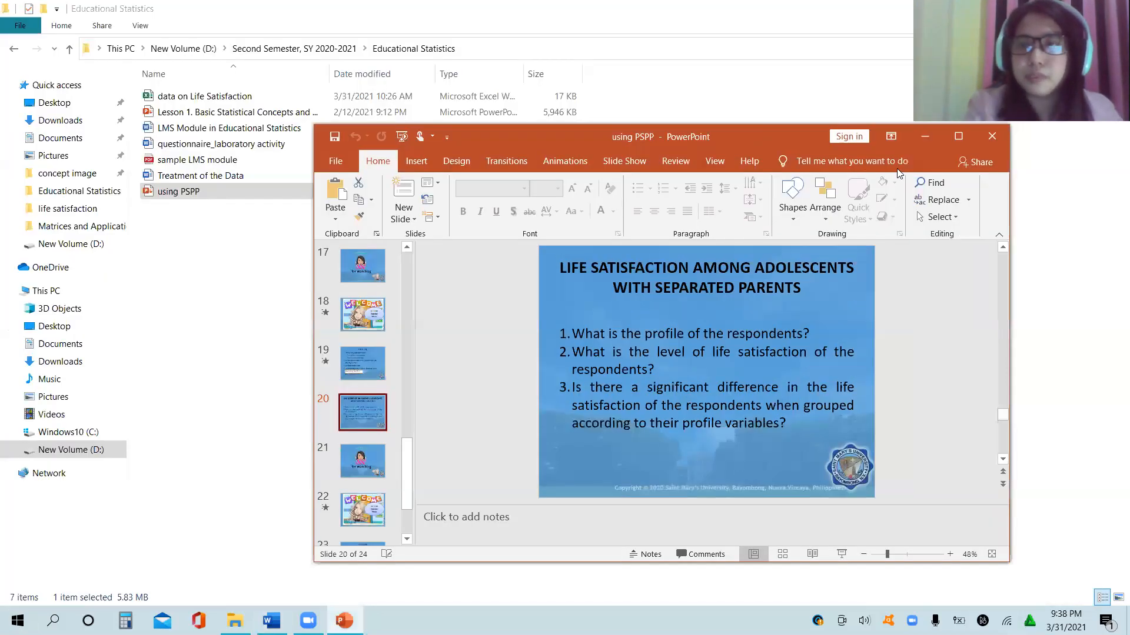
click(925, 136)
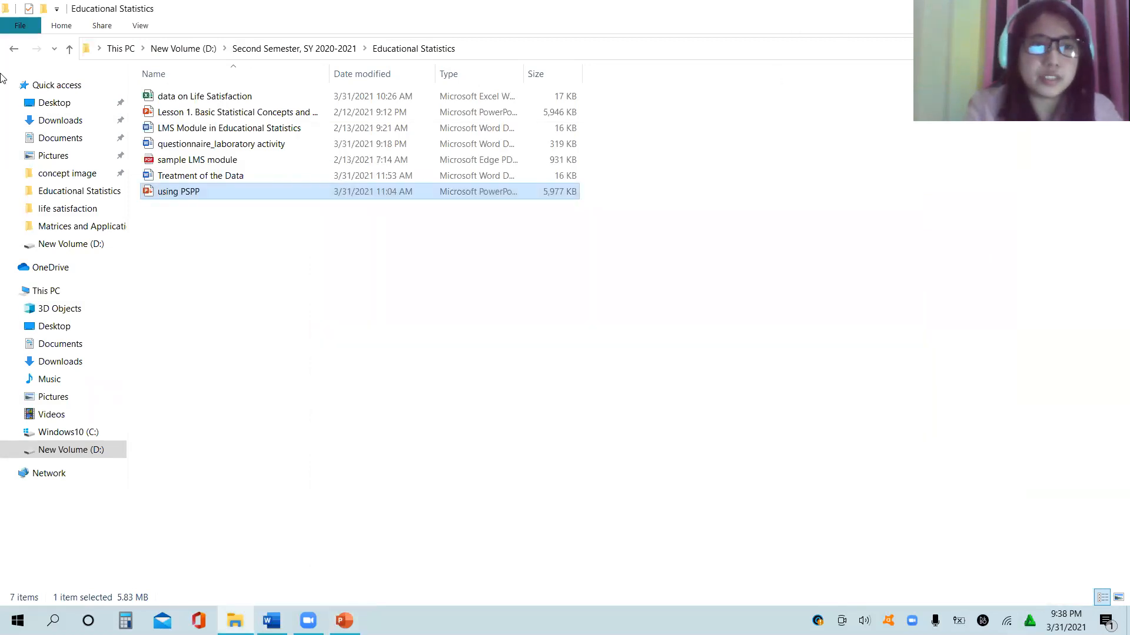
click(35, 29)
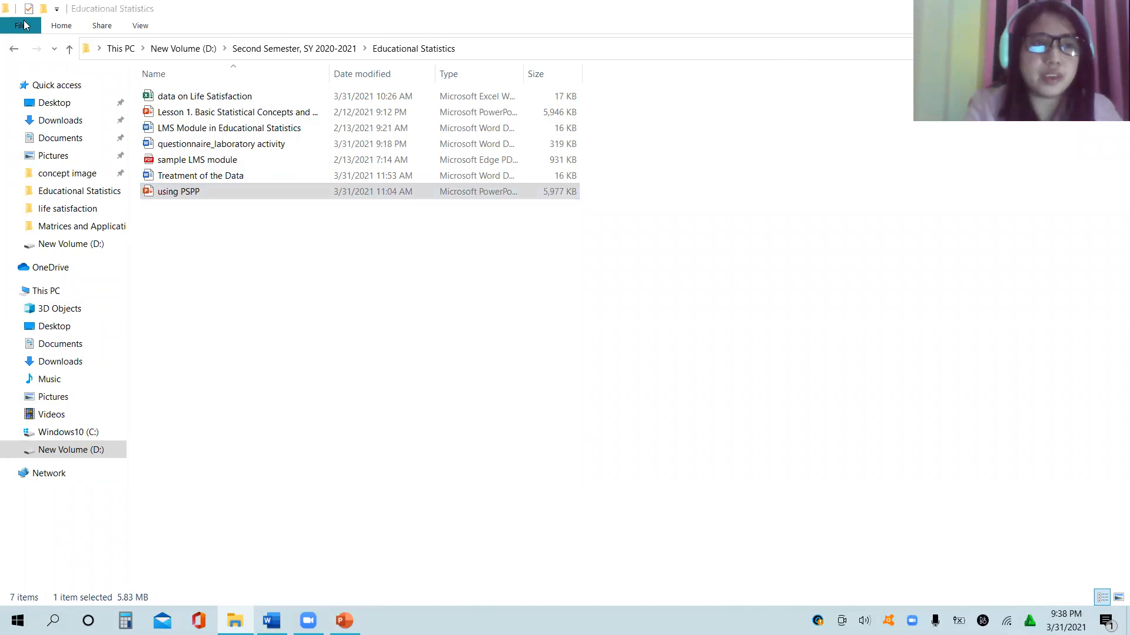
click(54, 103)
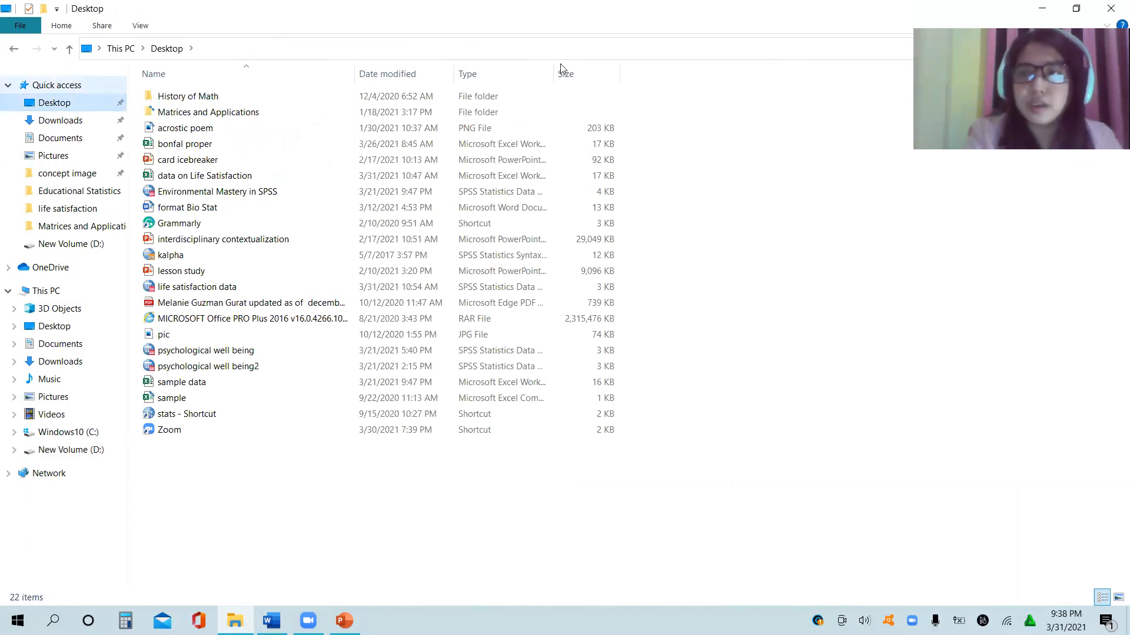
click(1112, 8)
double_click(30, 187)
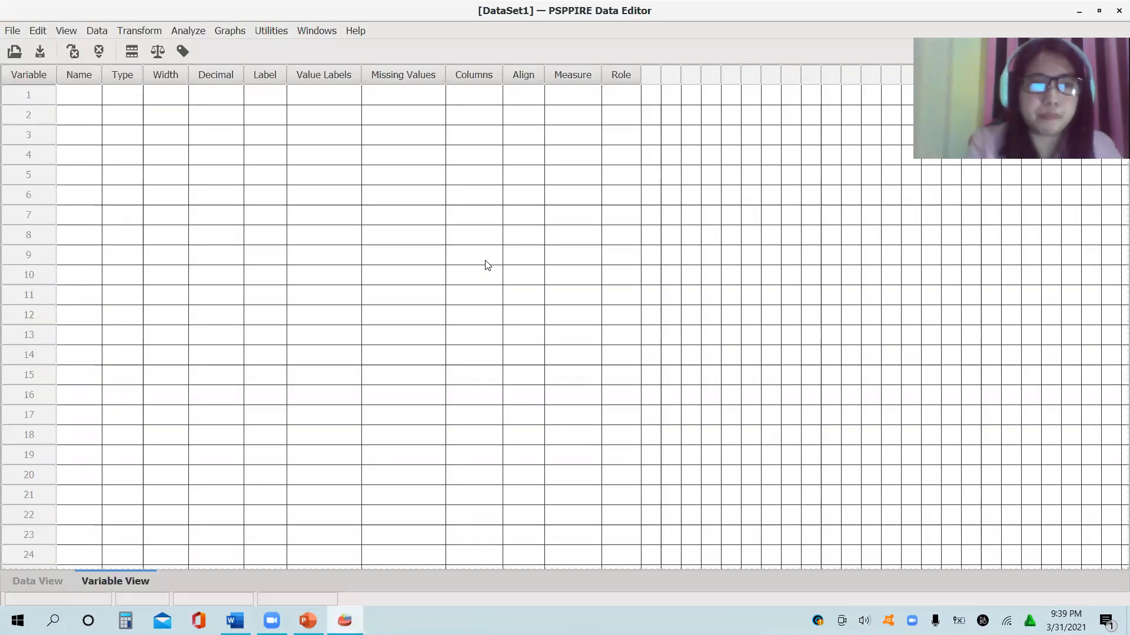
Open the dataset "life satisfaction data.sav" and show its case data
click(15, 30)
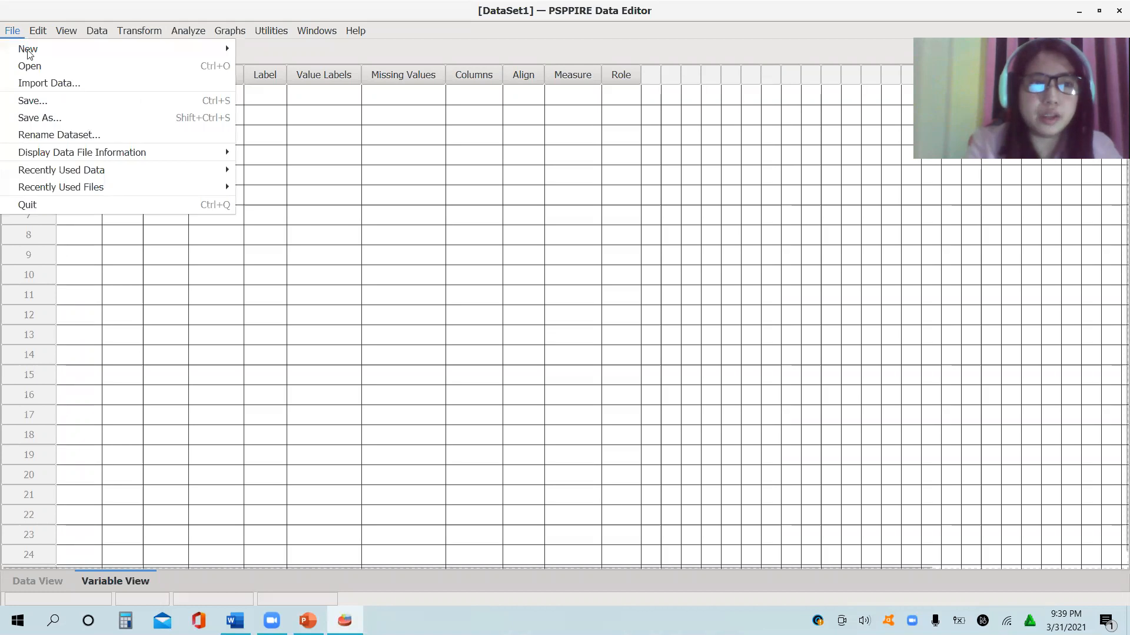
click(37, 66)
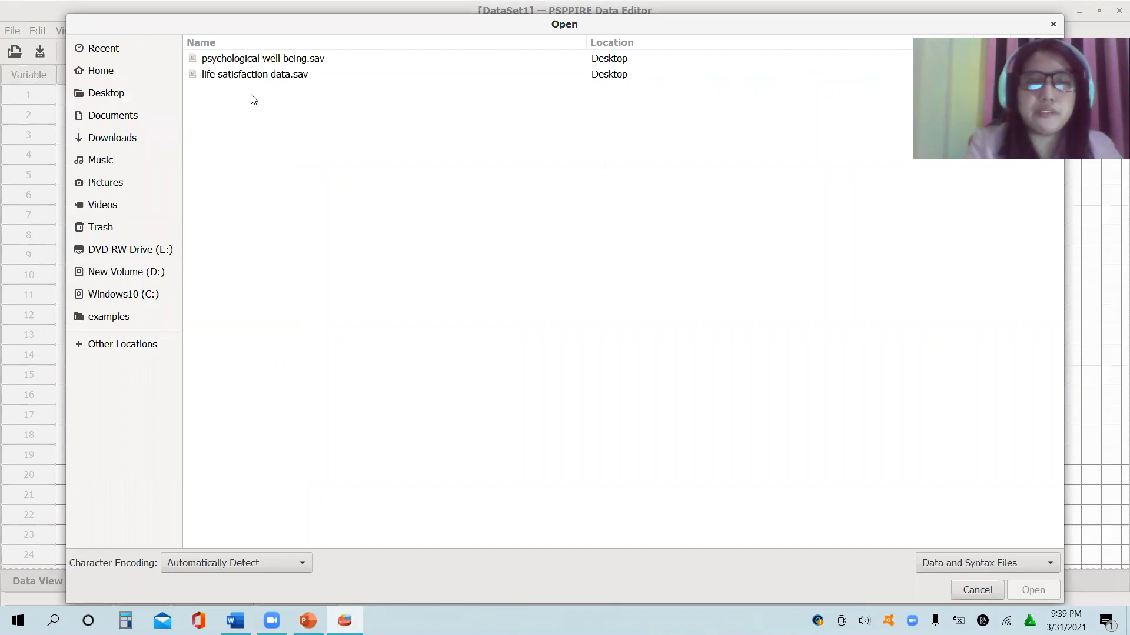
click(252, 76)
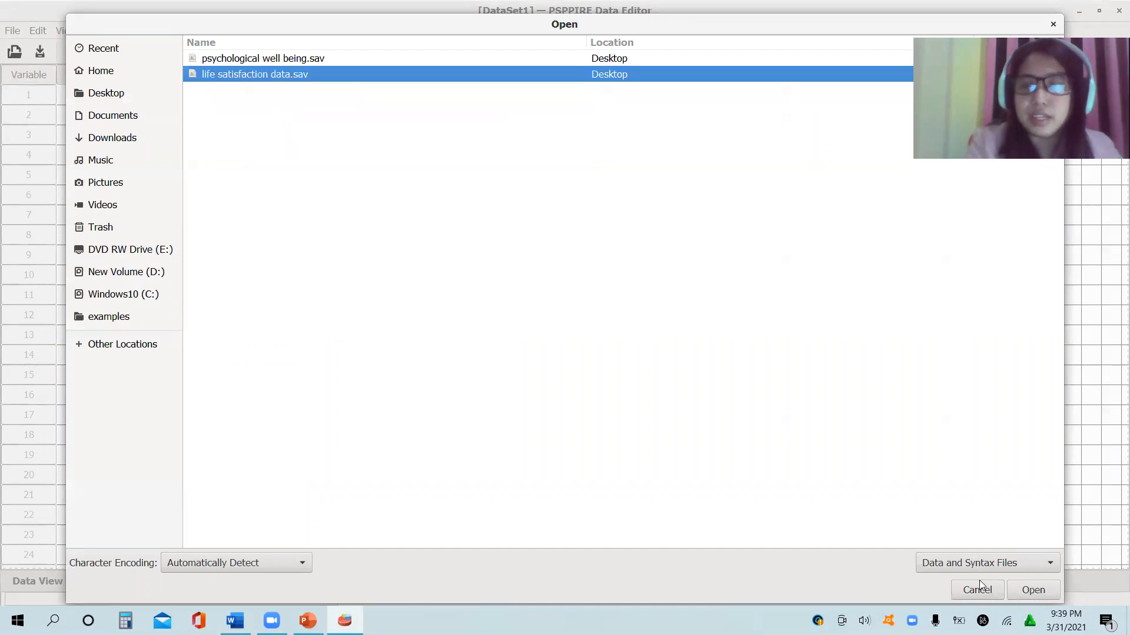
click(1025, 591)
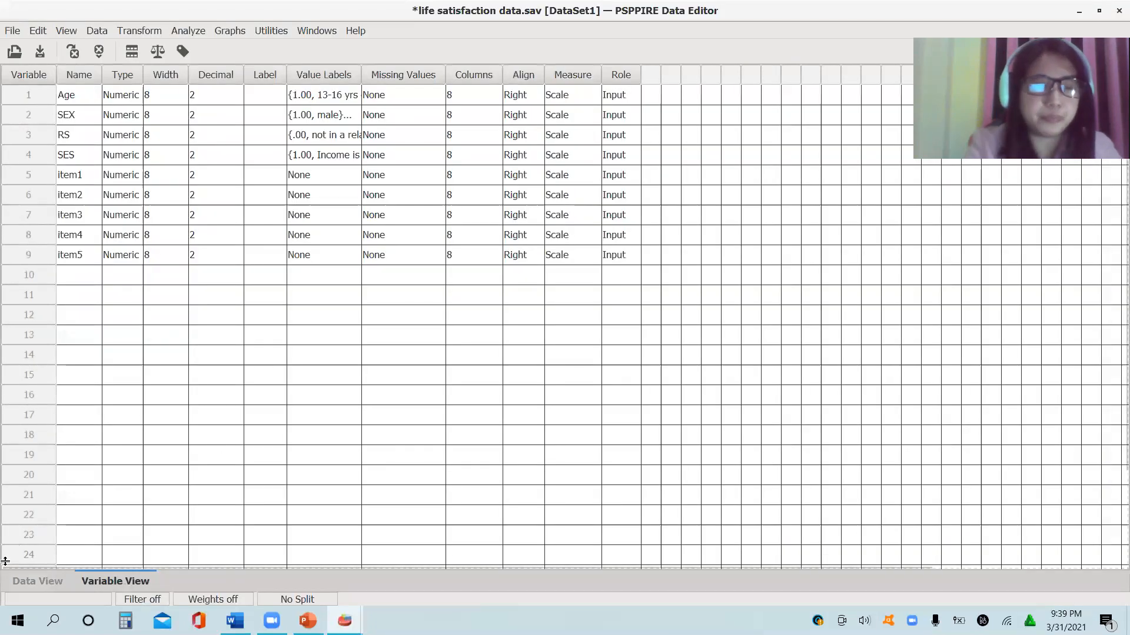
click(18, 582)
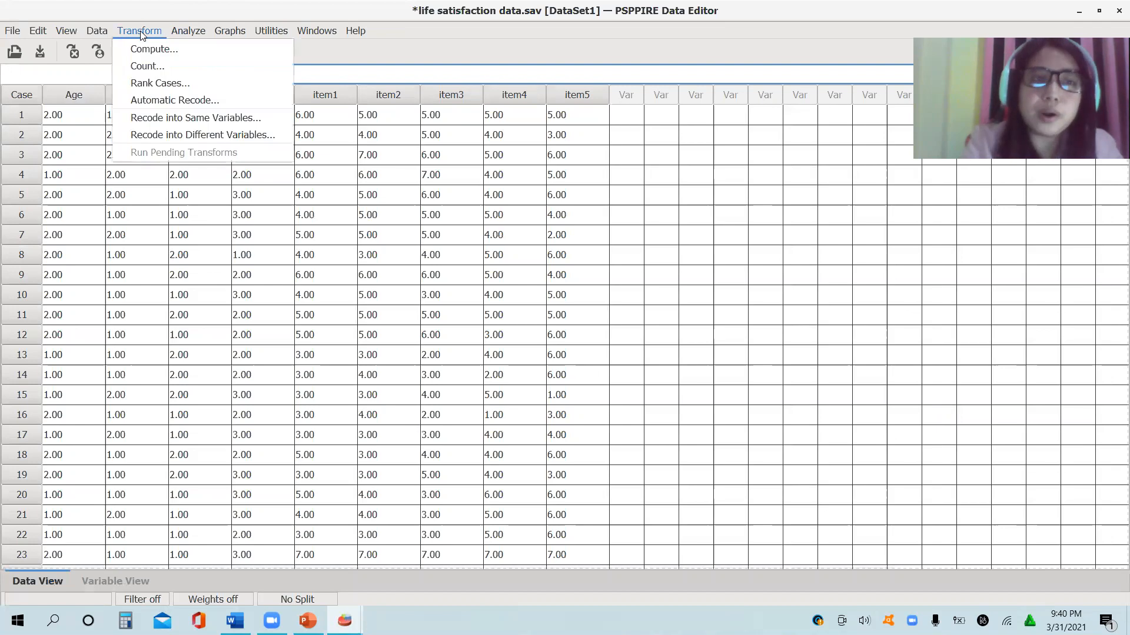
Start computing a new variable with MEAN as the target variable name
click(143, 49)
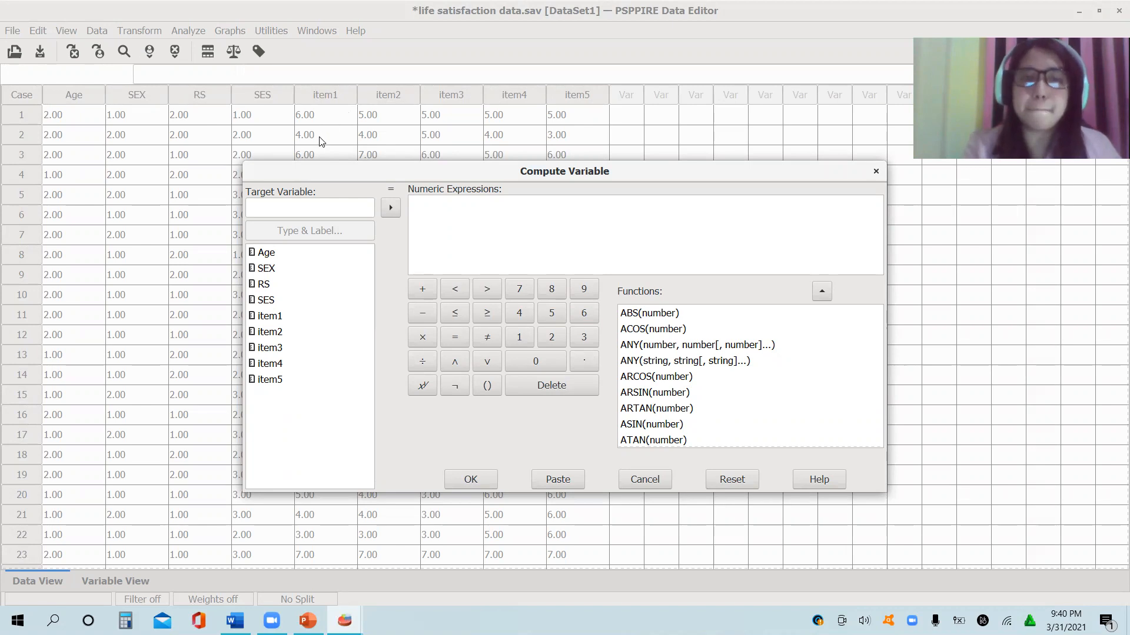
click(299, 210)
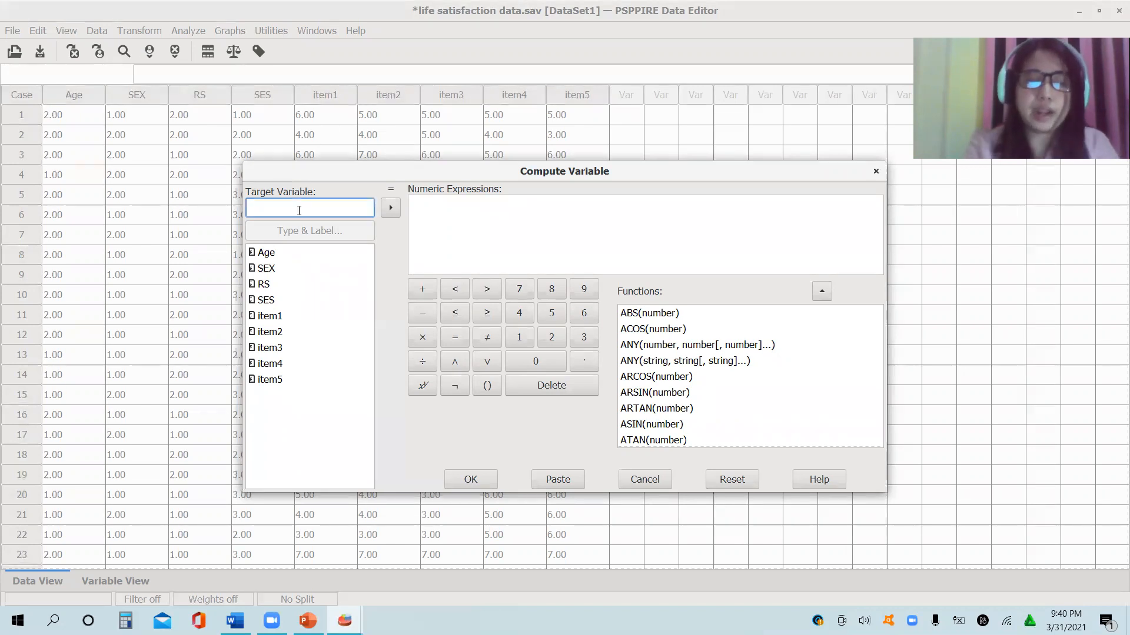
text(MEAN)
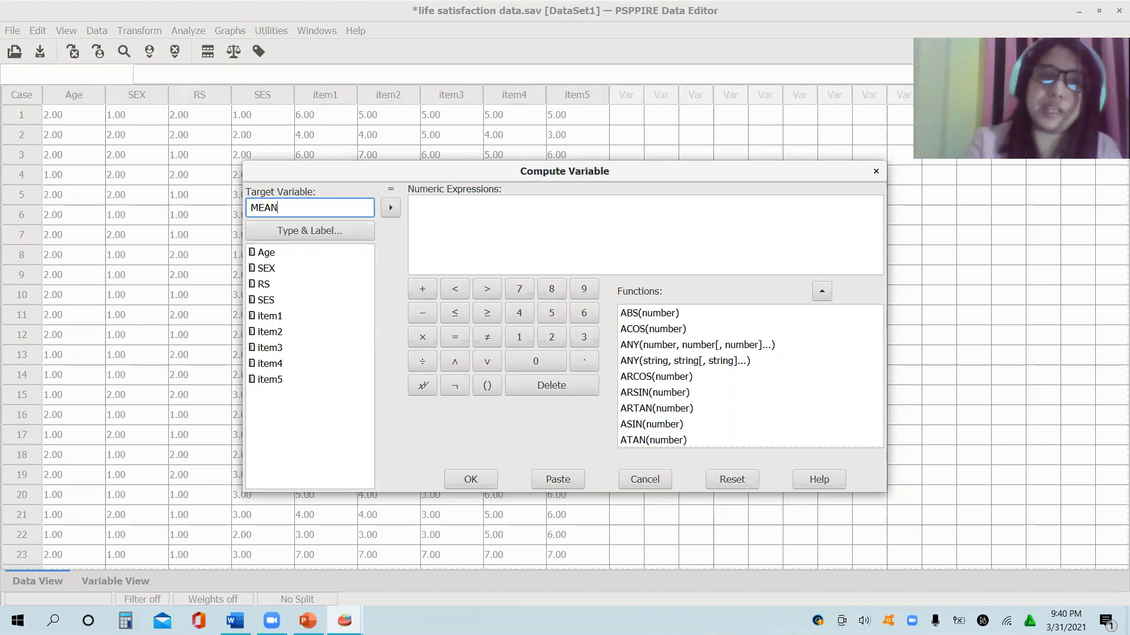
click(439, 225)
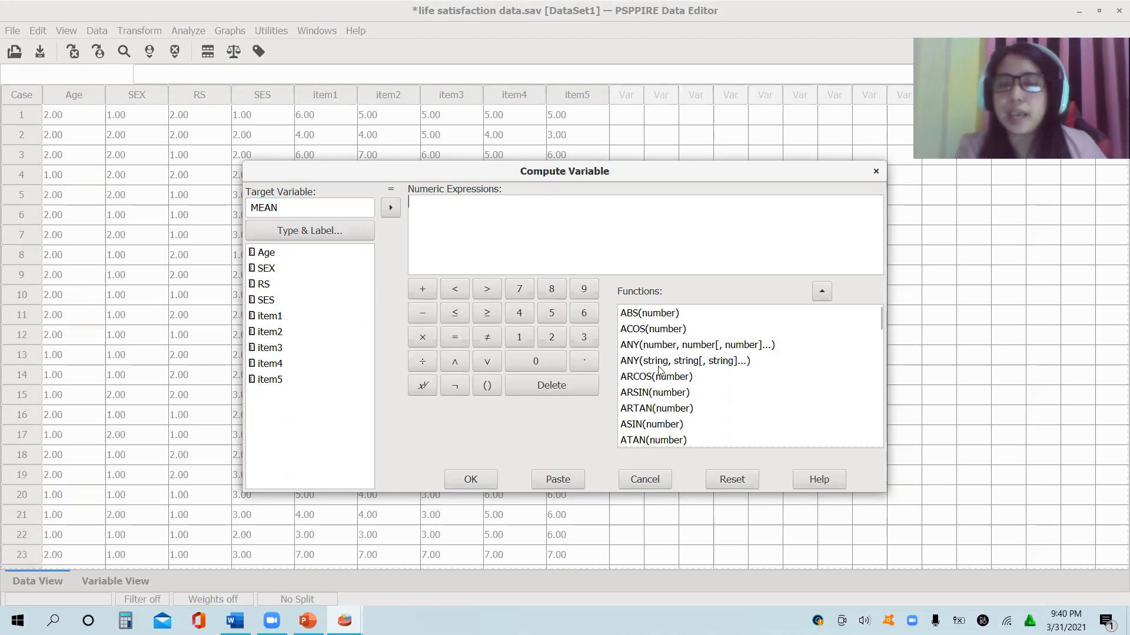
Browse the list of available functions in the Compute Variable dialog for the mean function
click(649, 319)
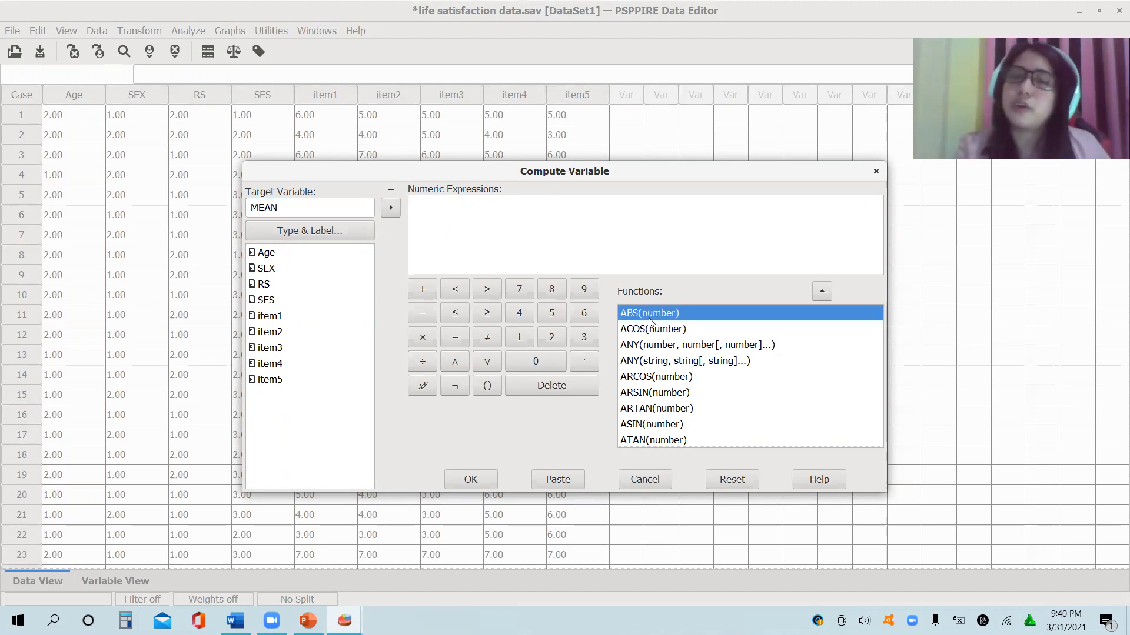
key(Down)
key(Down)
key(Down)
key(Down)
key(Down)
key(Down)
key(Down)
key(Down)
key(Down)
key(Down)
key(Down)
key(Down)
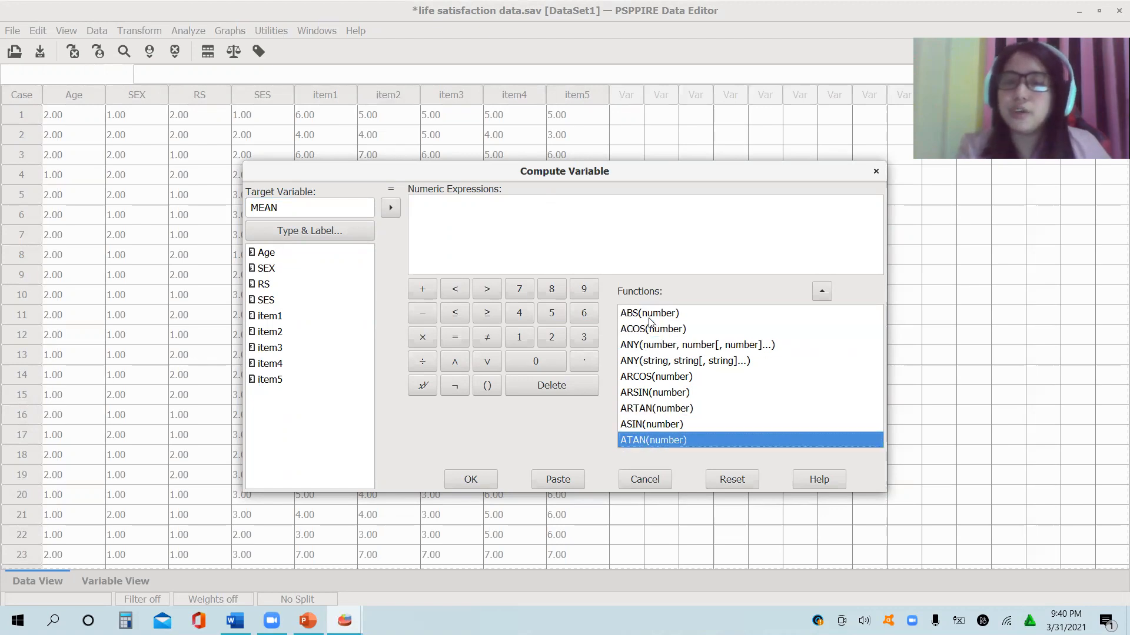
key(Down)
key(Down)
key(Down)
key(Down)
key(Down)
key(Down)
key(Down)
key(Down)
key(Down)
key(Down)
key(Down)
key(Down)
key(Down)
key(Down)
key(Down)
key(Down)
key(Down)
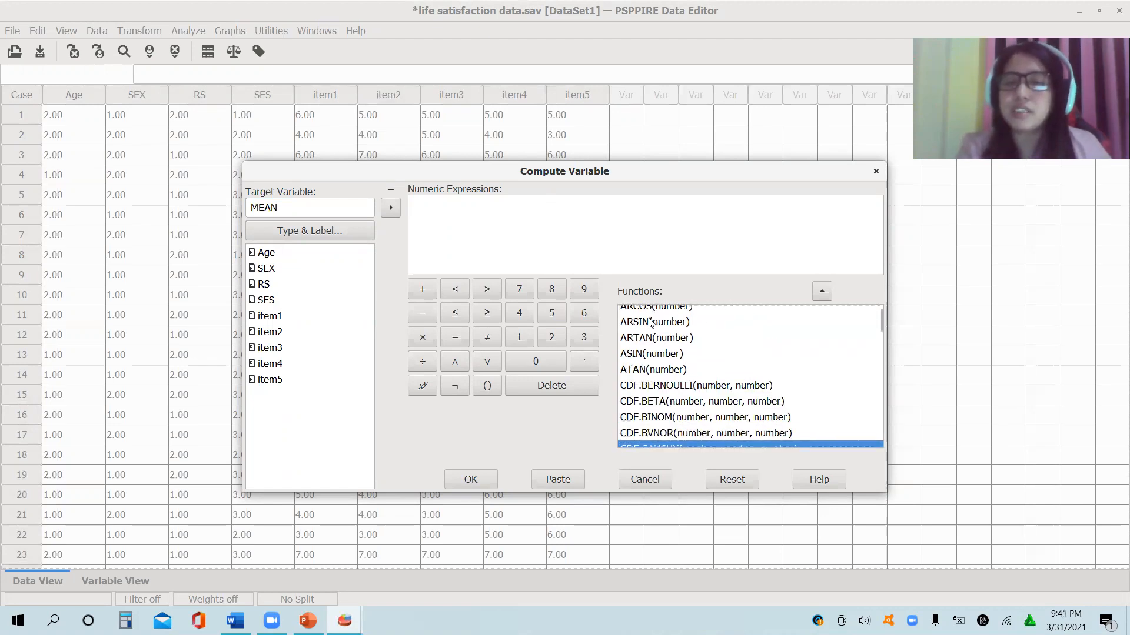
key(Down)
key(Down)
key(Down)
key(Down)
key(Down)
key(Down)
key(Down)
key(Down)
key(Down)
key(Down)
key(Down)
key(Down)
key(Down)
key(Down)
key(Down)
key(Down)
key(Down)
key(Down)
key(Down)
key(Down)
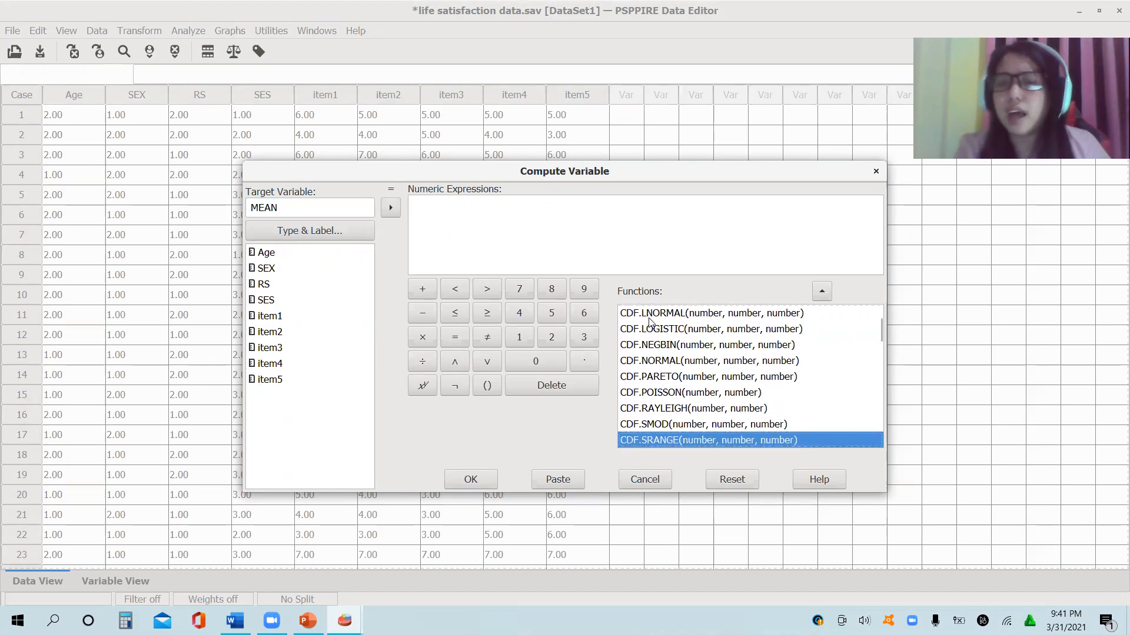
key(Down)
key(Down)
key(Down)
key(Down)
key(Down)
key(Down)
key(Down)
key(Down)
key(Down)
key(Down)
key(Down)
key(Down)
key(Down)
key(Down)
key(Down)
key(Down)
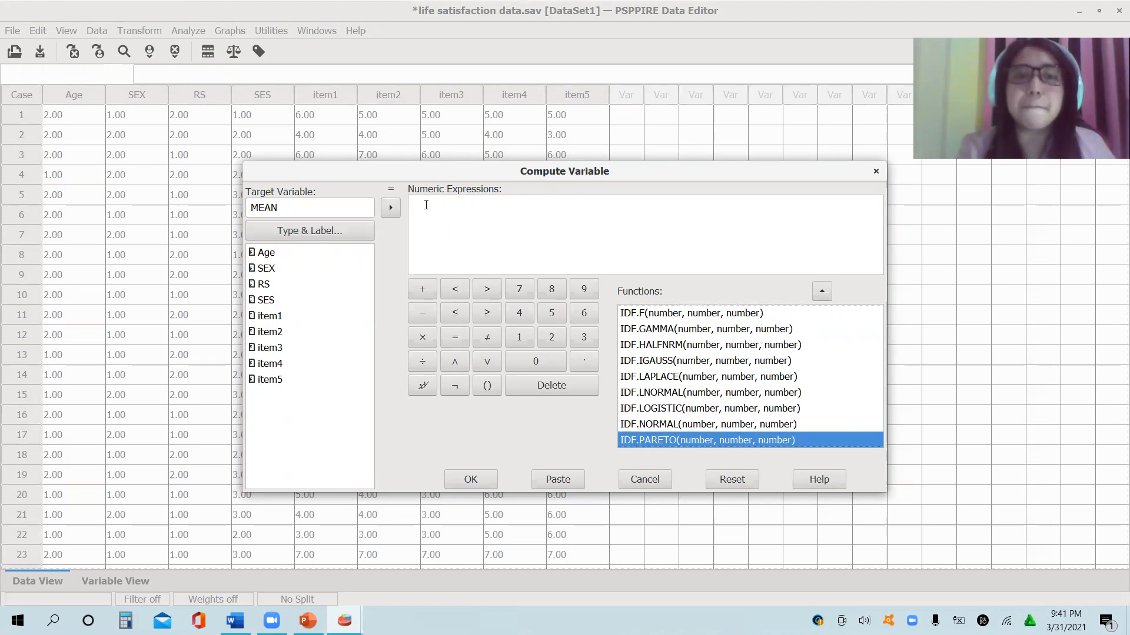
Compute the MEAN variable with the numeric expression MEAN(item1,item2,item3,item4,item5)
text(ME)
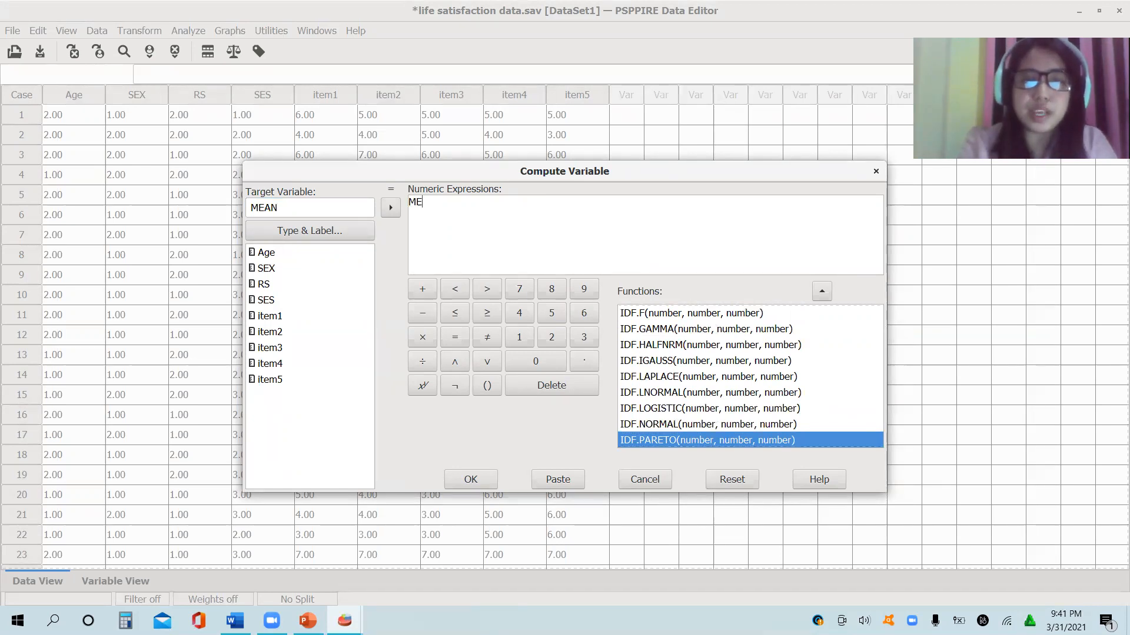
text(AN)
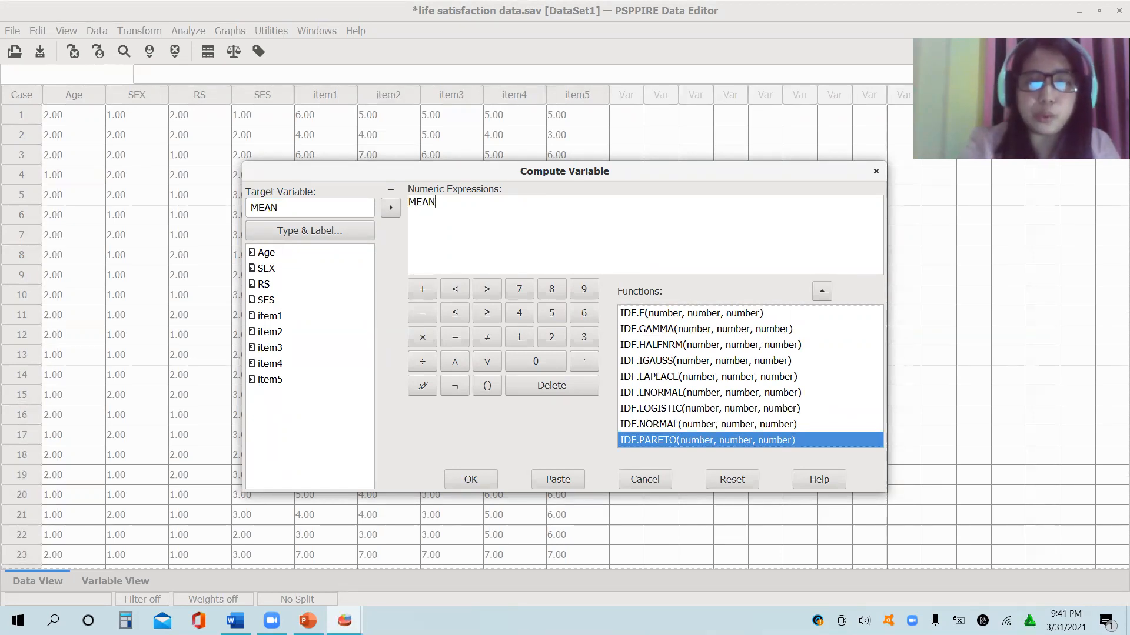
text(()
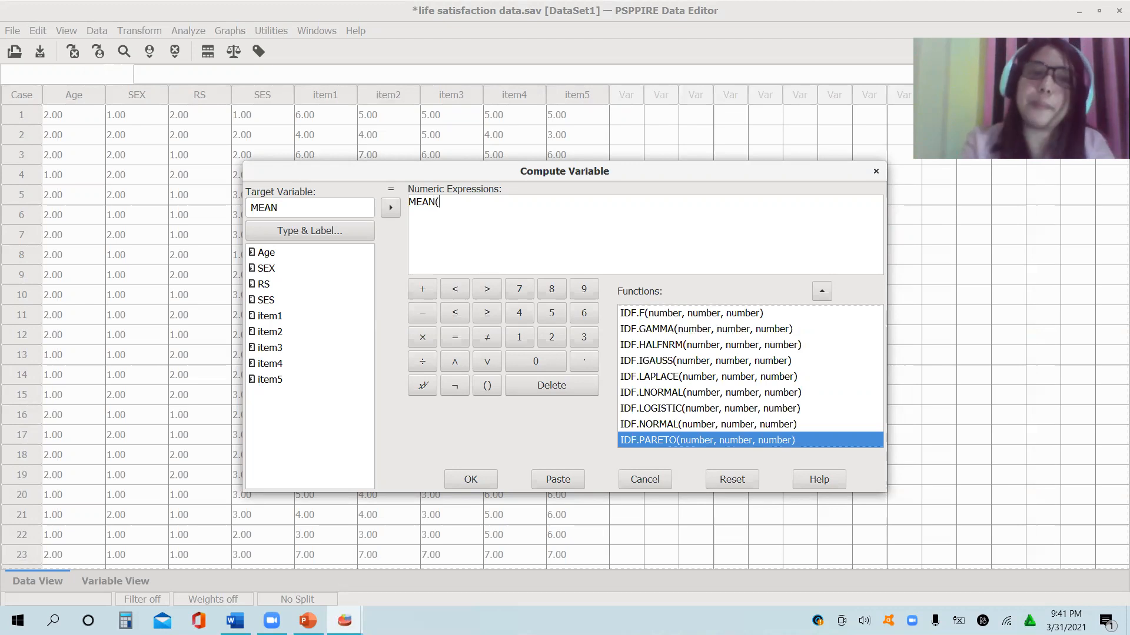
double_click(270, 319)
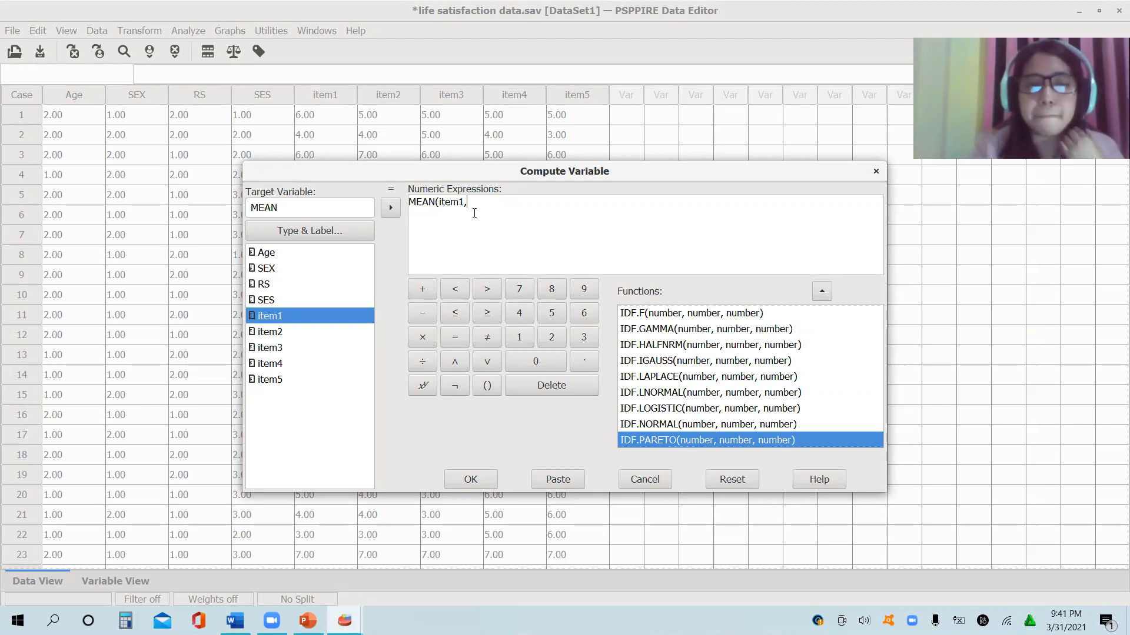
double_click(271, 332)
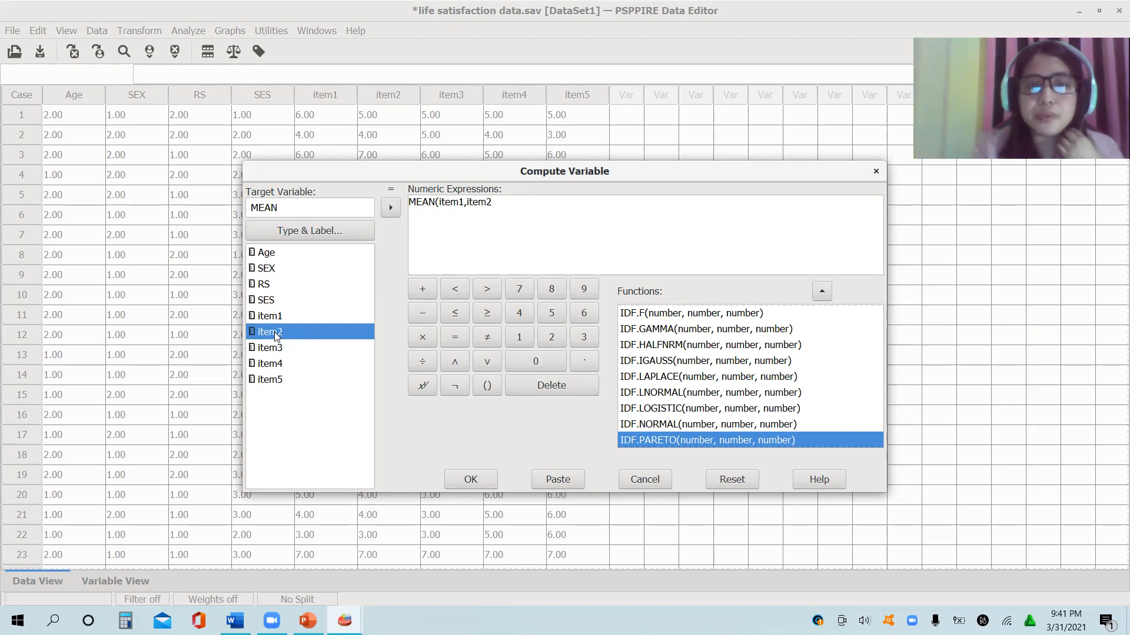
text(,)
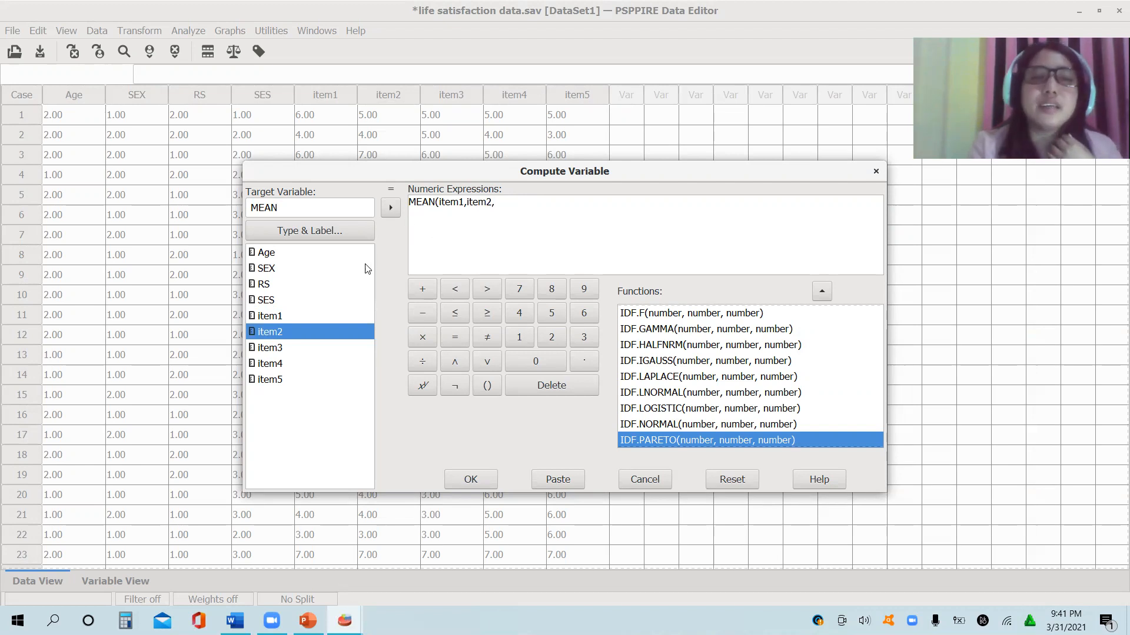
double_click(275, 348)
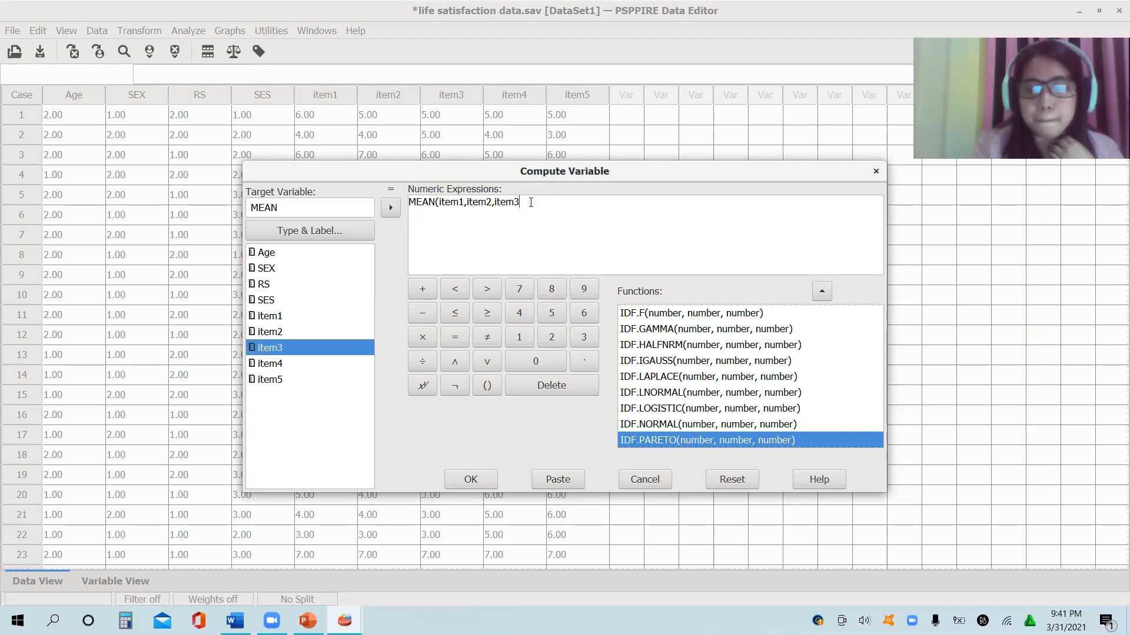
text(,)
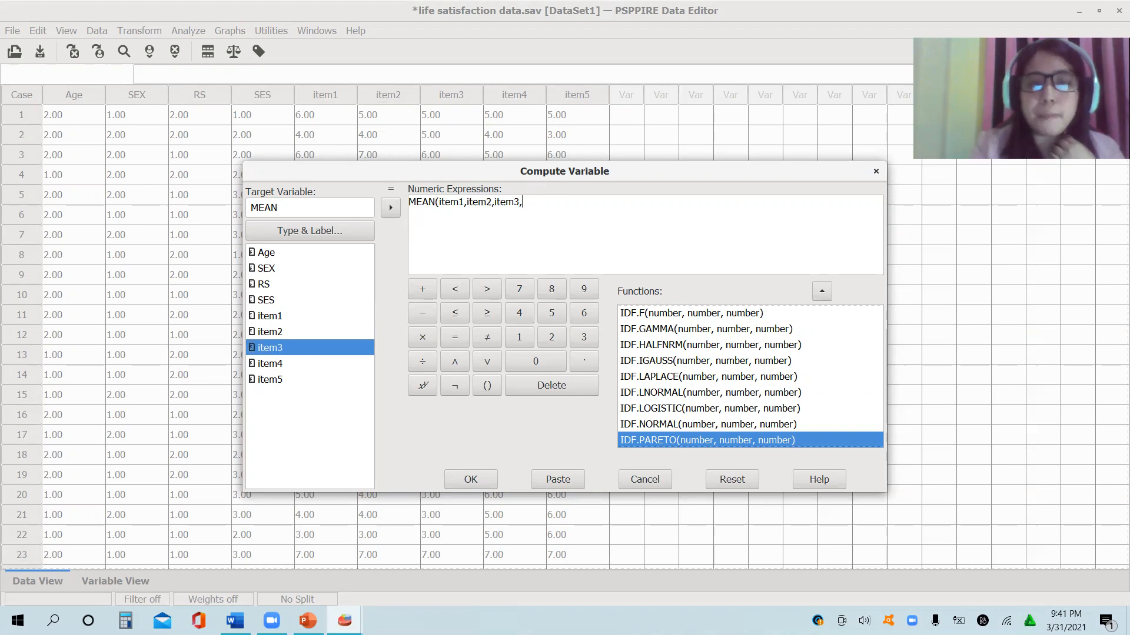
double_click(281, 364)
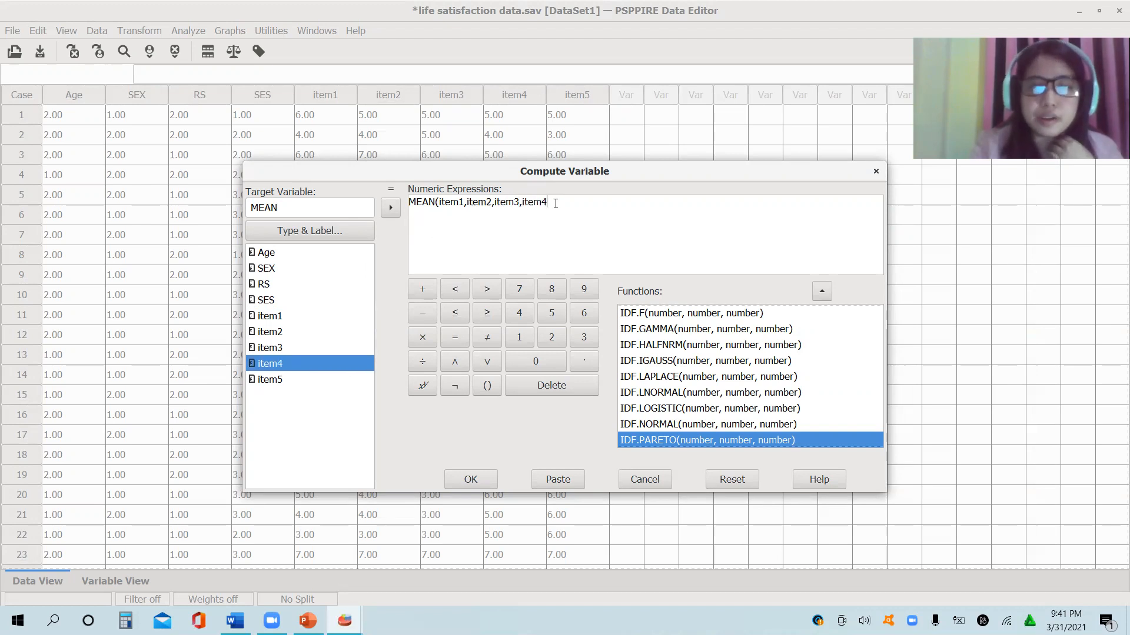
text(,)
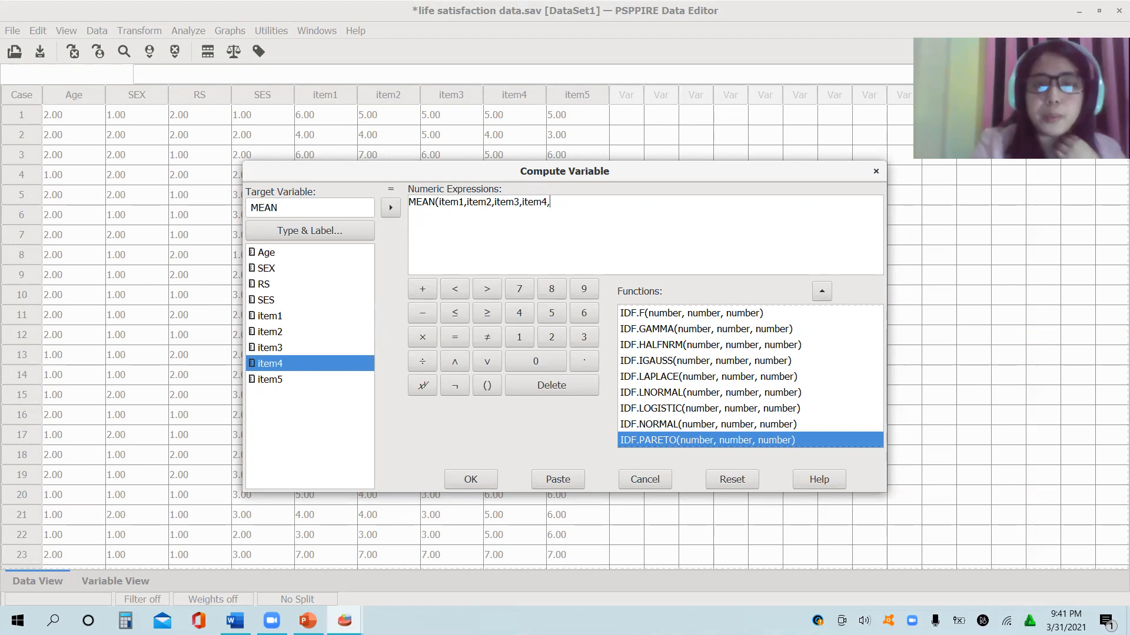
click(297, 381)
double_click(297, 382)
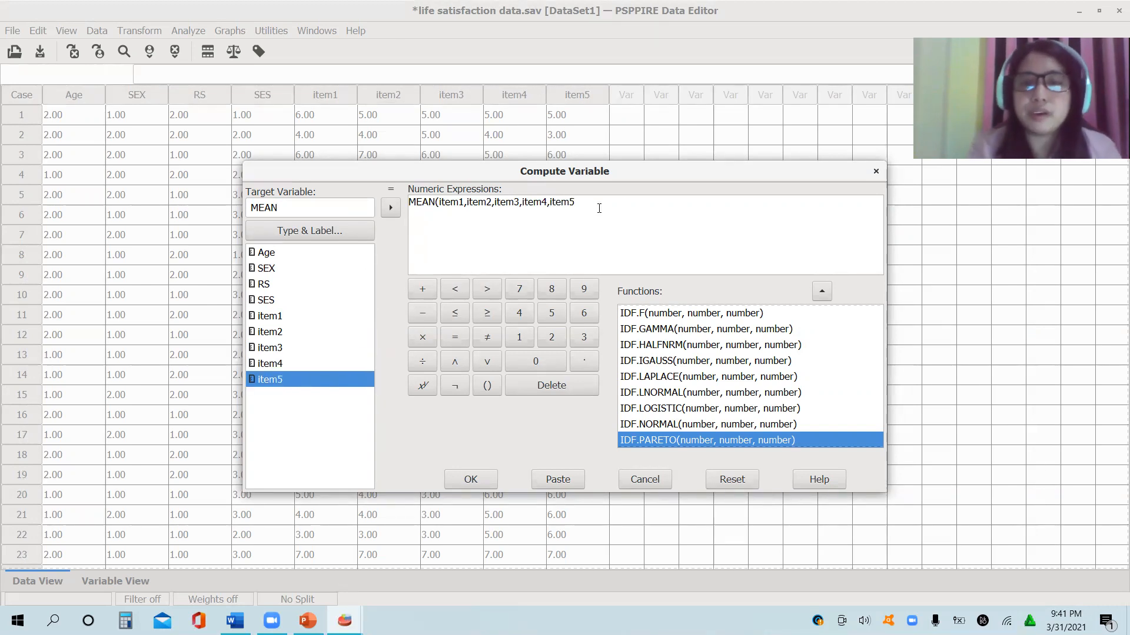
text())
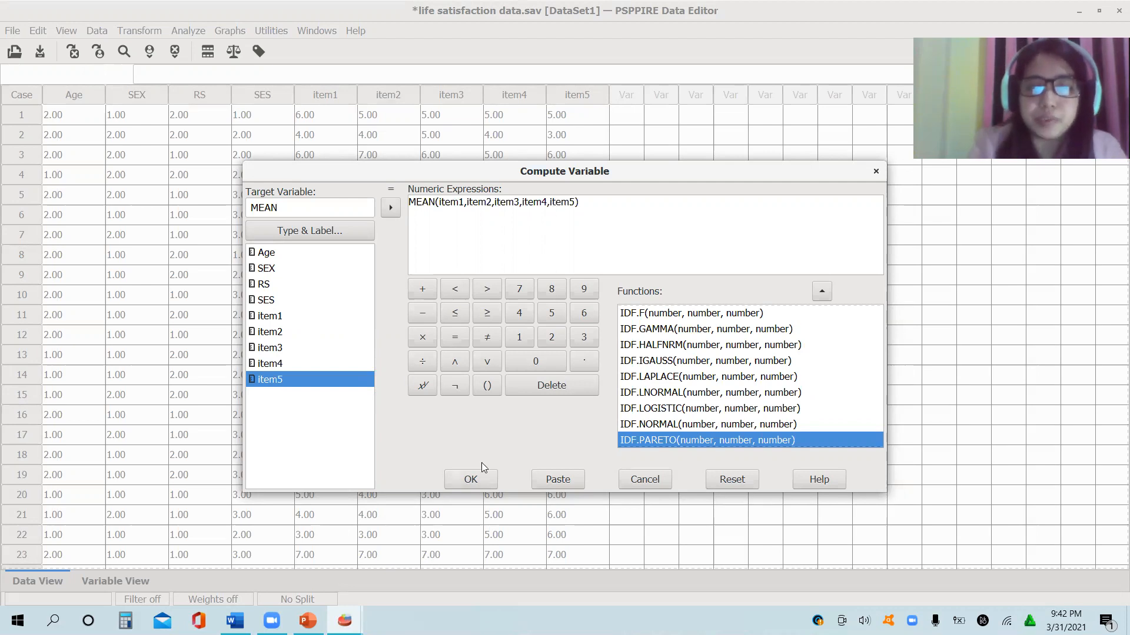
click(472, 480)
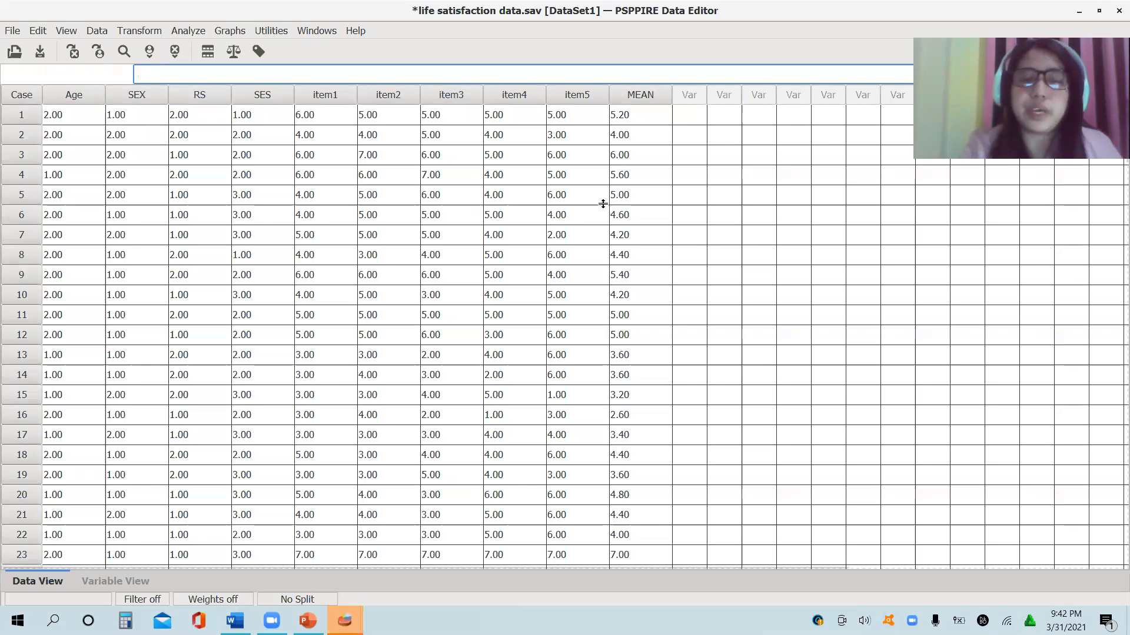
Examine the computed scores in the MEAN column for the first few respondents
click(641, 94)
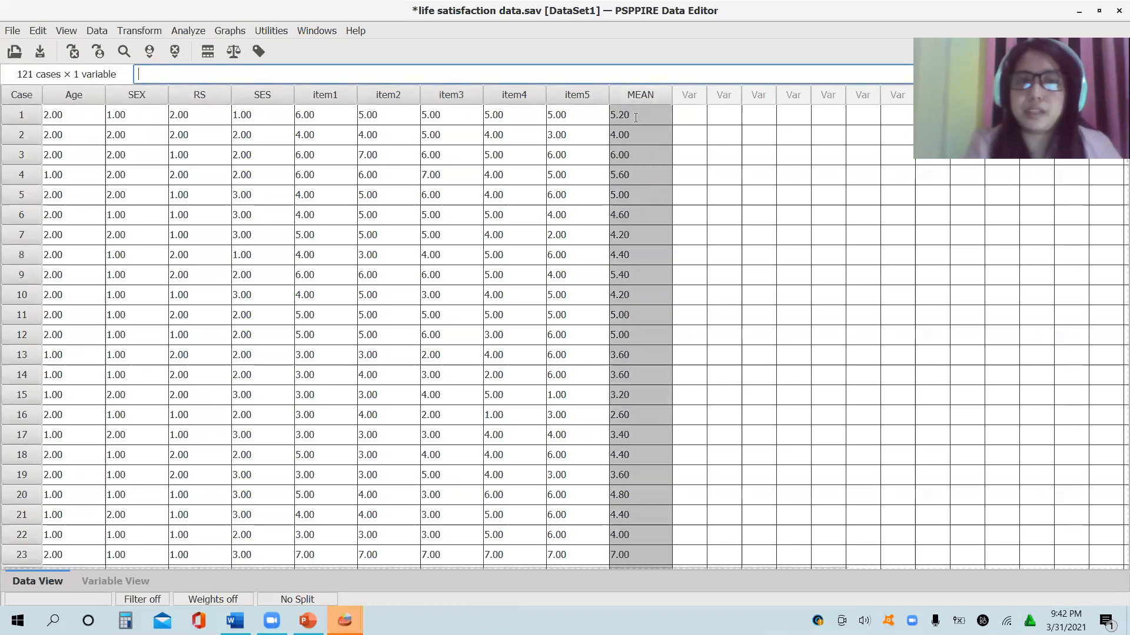
click(635, 115)
click(666, 151)
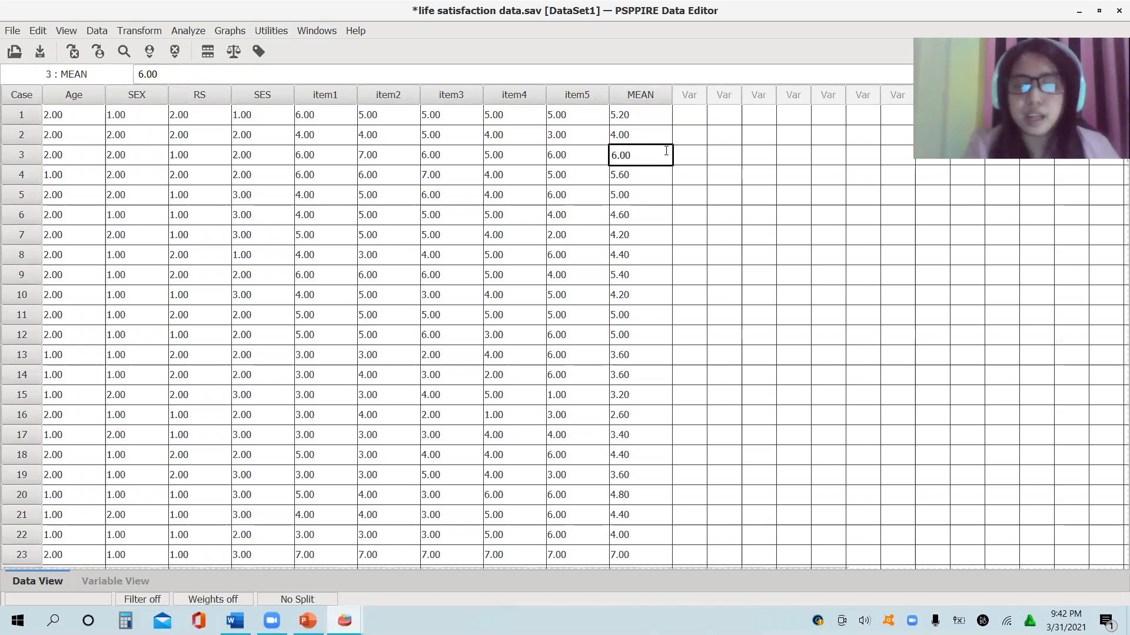
Arrange the PSPP data editor and the Word document "Treatment of the Data" side by side, with the MEAN column in view
key(super+Left)
click(234, 621)
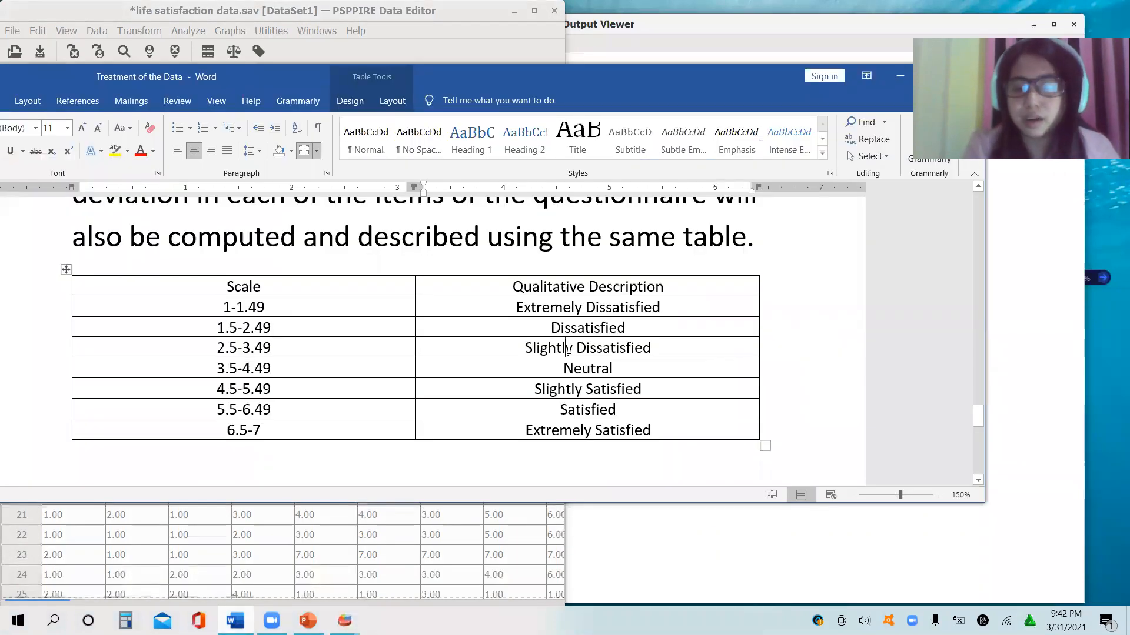
key(super+Right)
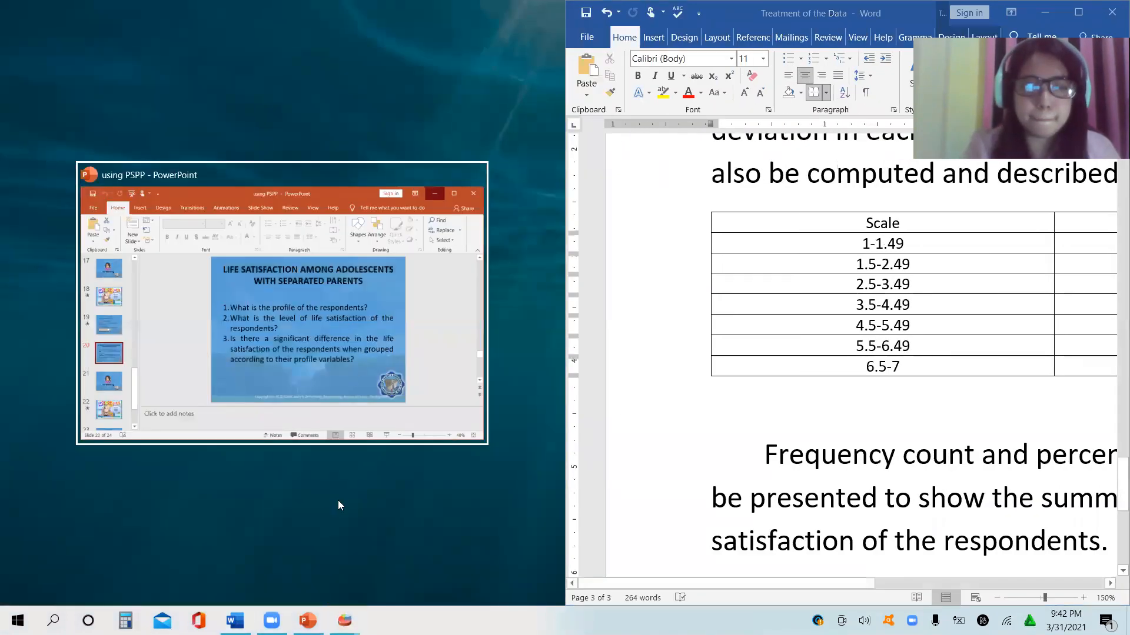
click(308, 621)
mouse_move(345, 621)
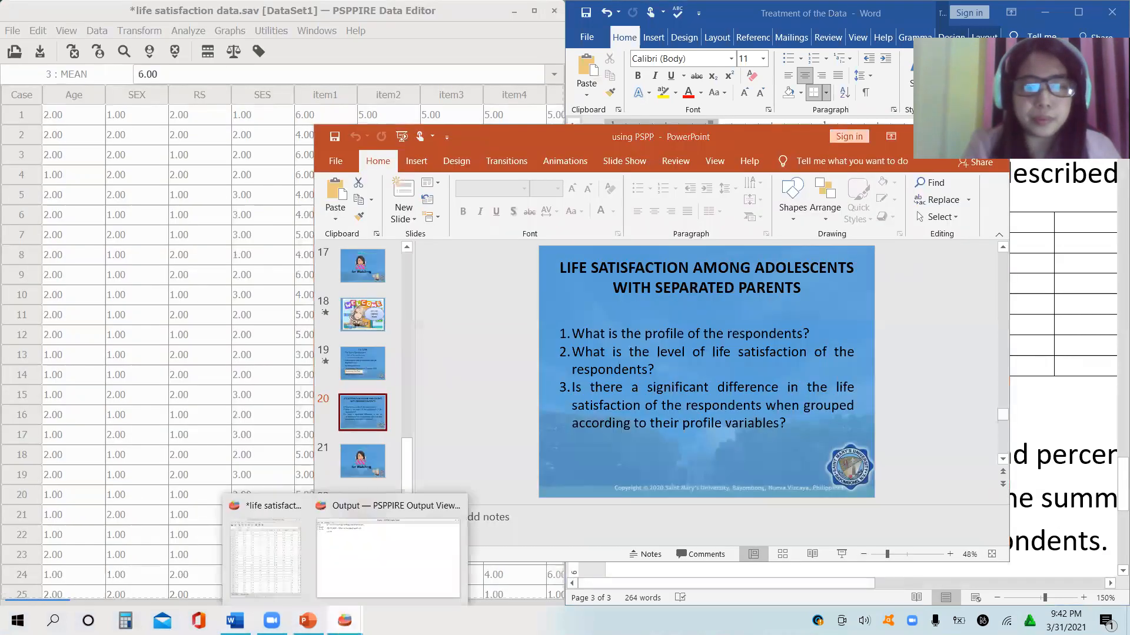
click(277, 556)
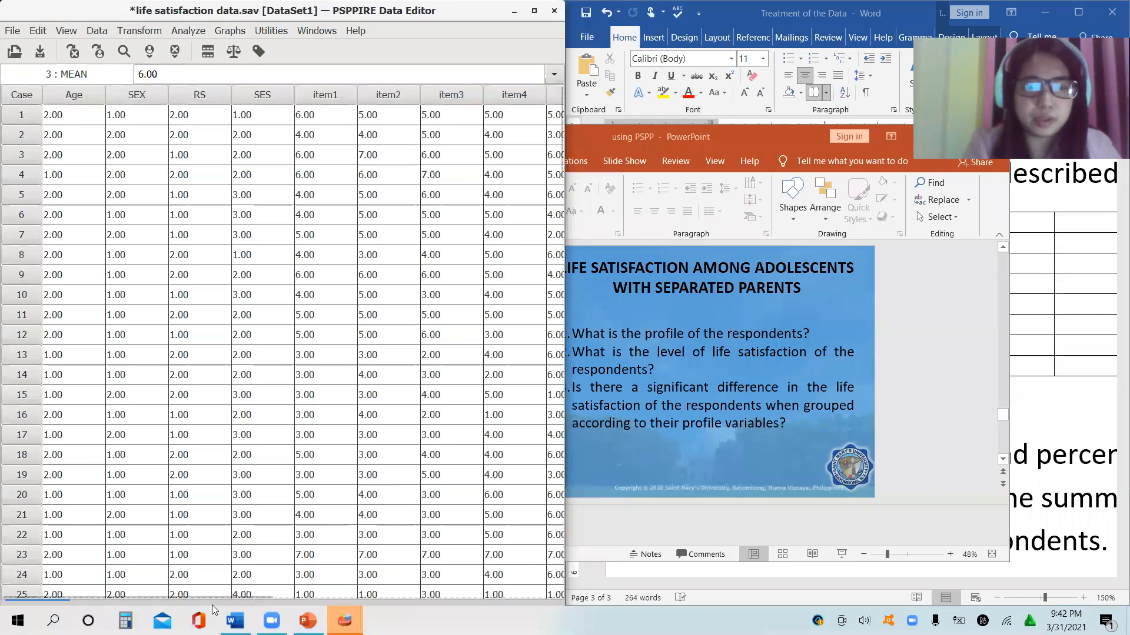
drag(57, 596, 211, 591)
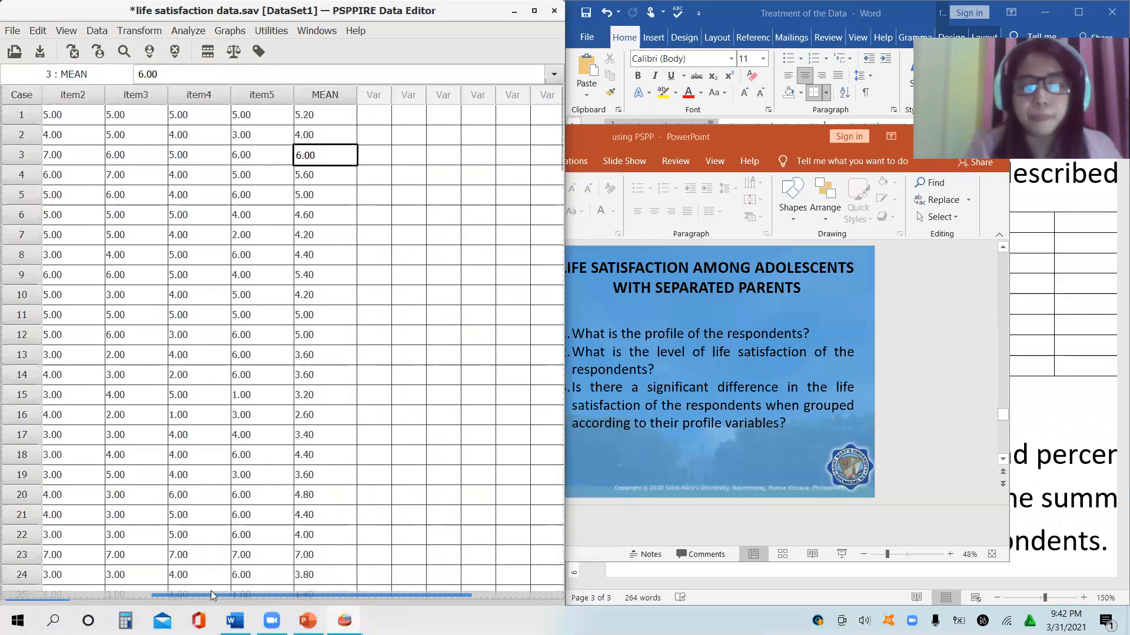
Look up the first respondent's mean in the Word scale table and highlight the 4.5-5.49 Slightly Satisfied row
click(1053, 266)
scroll(791, 369, right, 5)
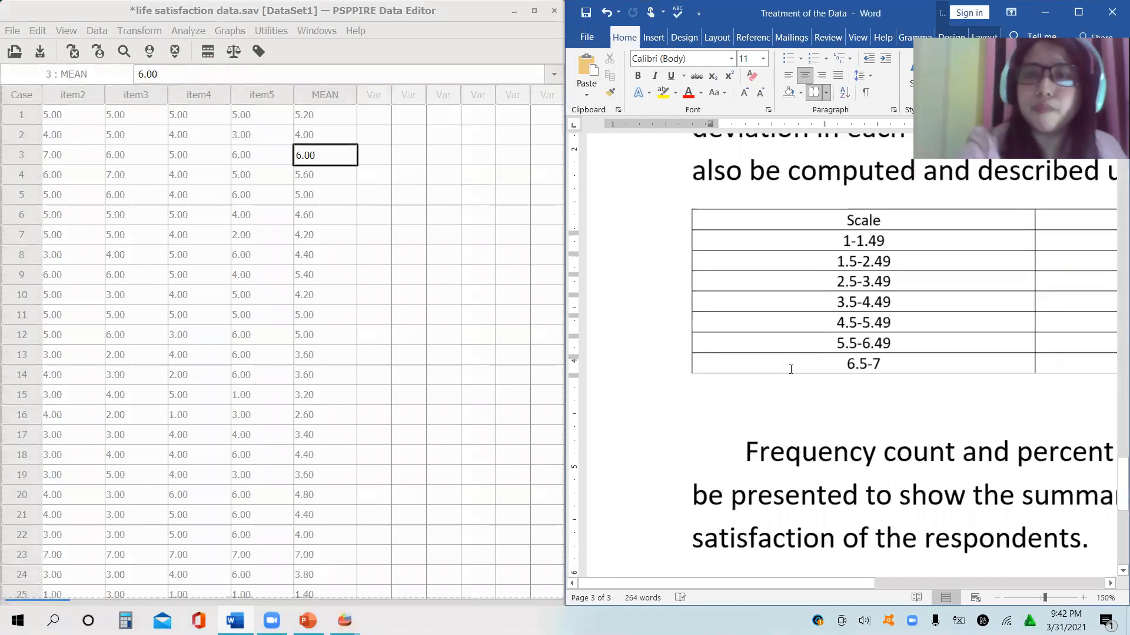
scroll(790, 368, down, 2)
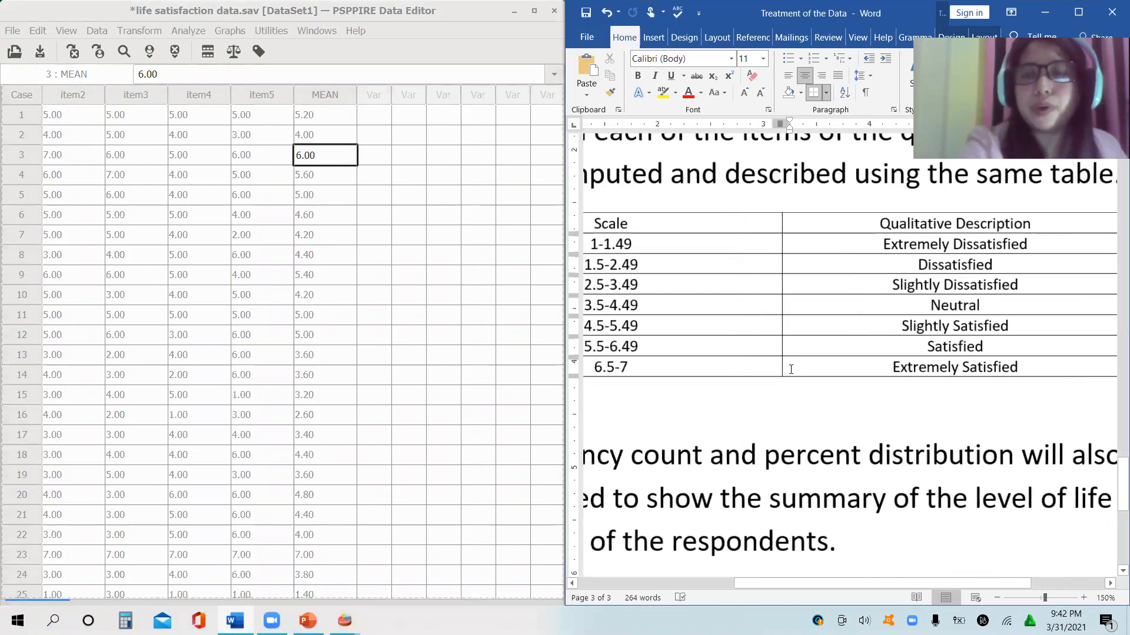
scroll(790, 369, down, 1)
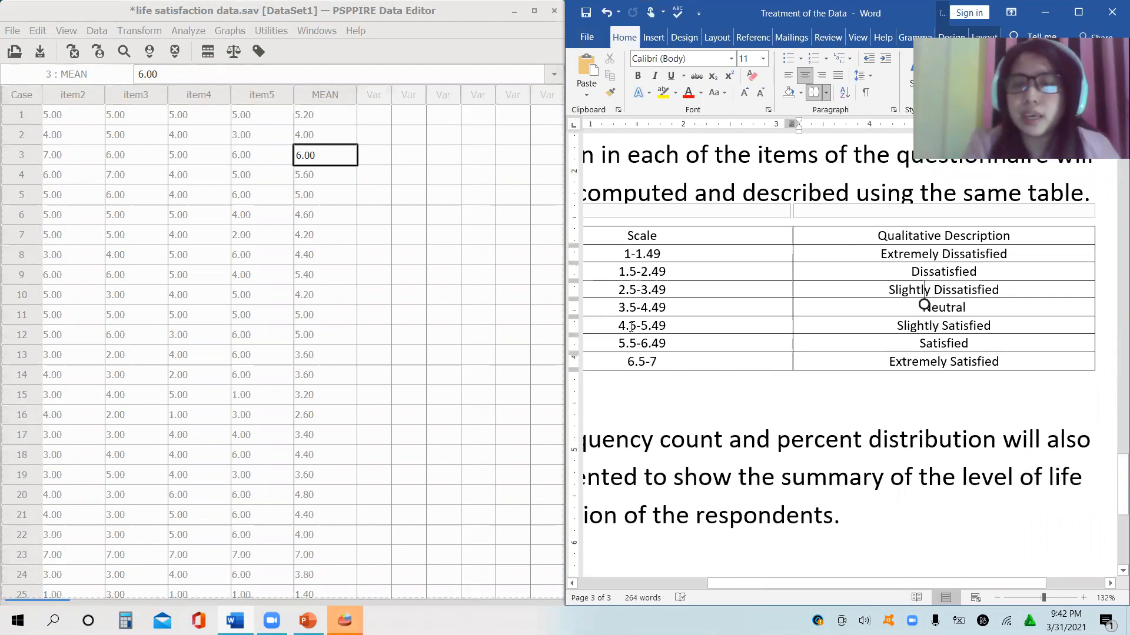
drag(618, 325, 965, 326)
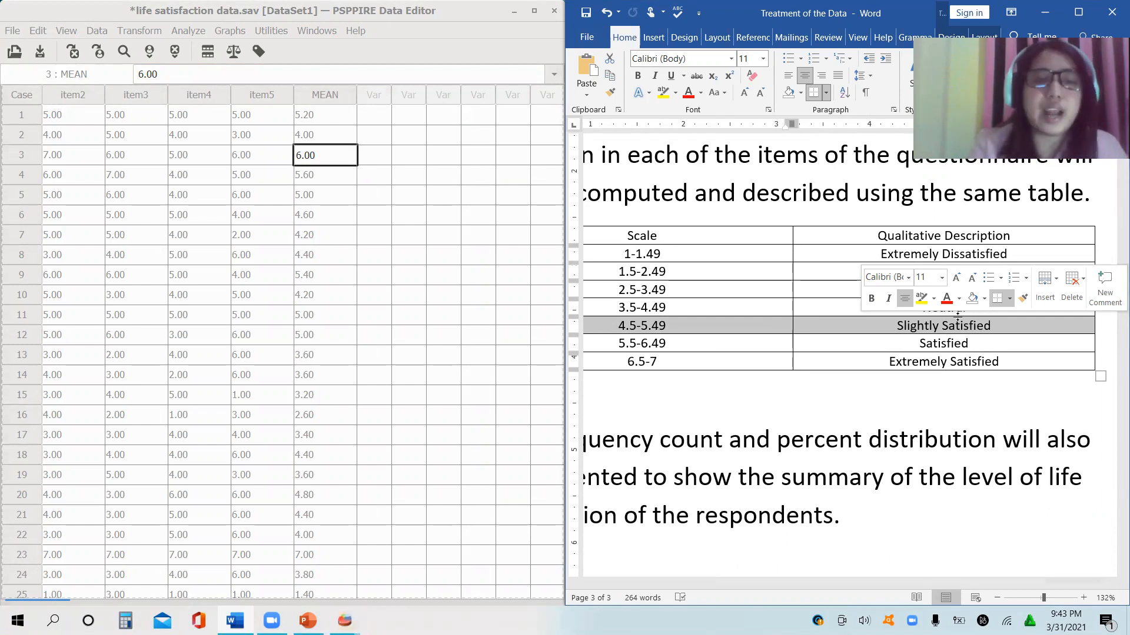
Widen the PSPP data editor window so that all variables from Age to MEAN fit in view
click(60, 599)
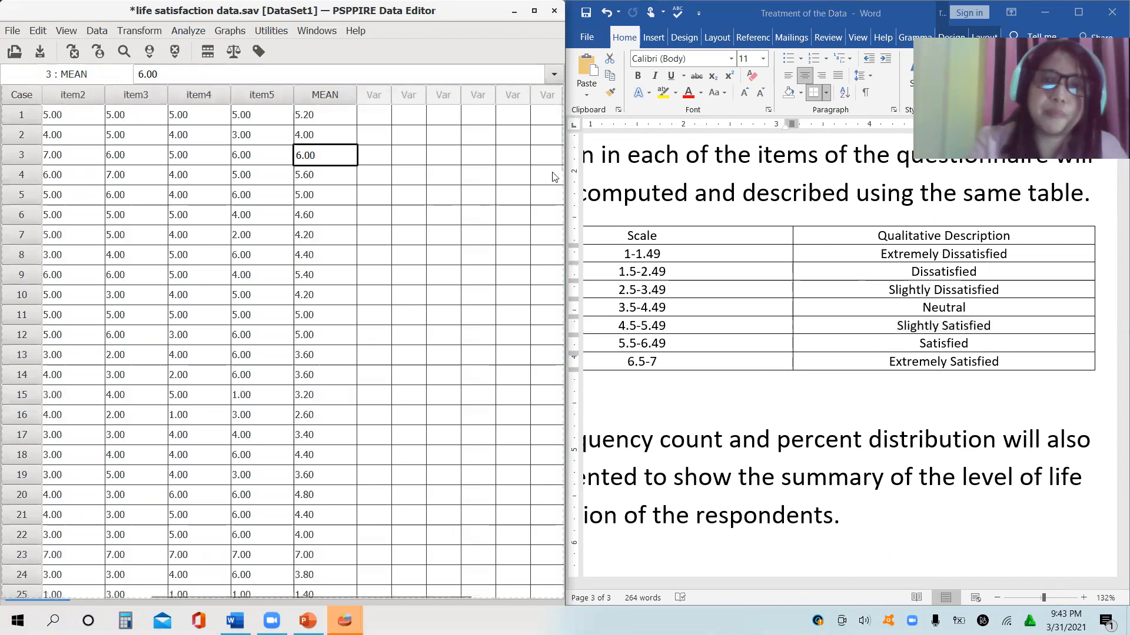
drag(618, 159, 691, 159)
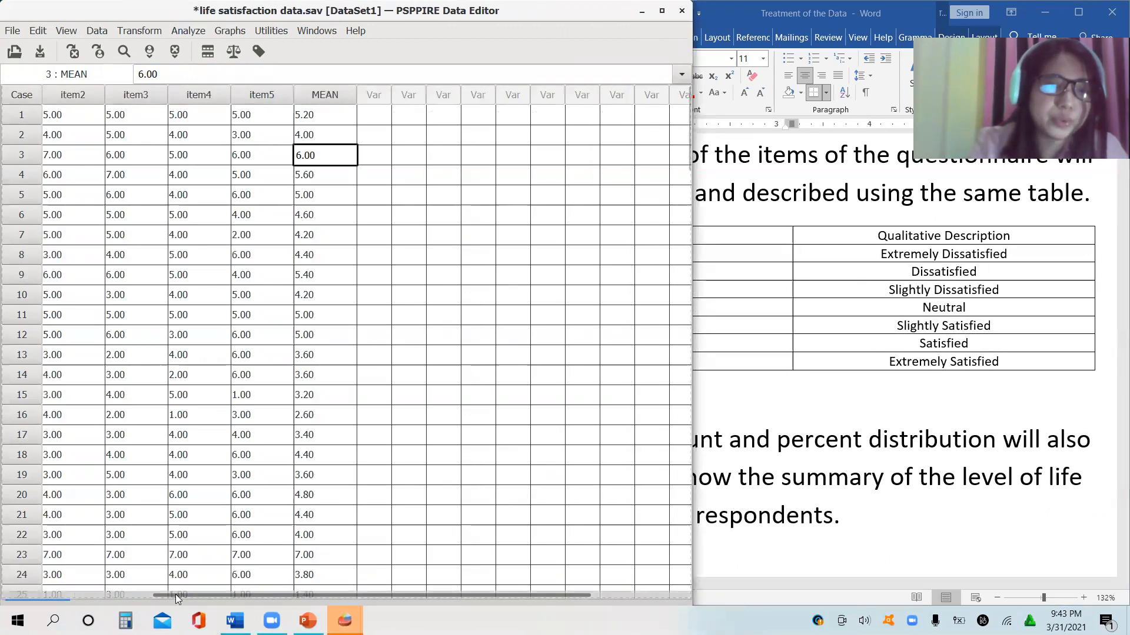
drag(169, 597, 2, 586)
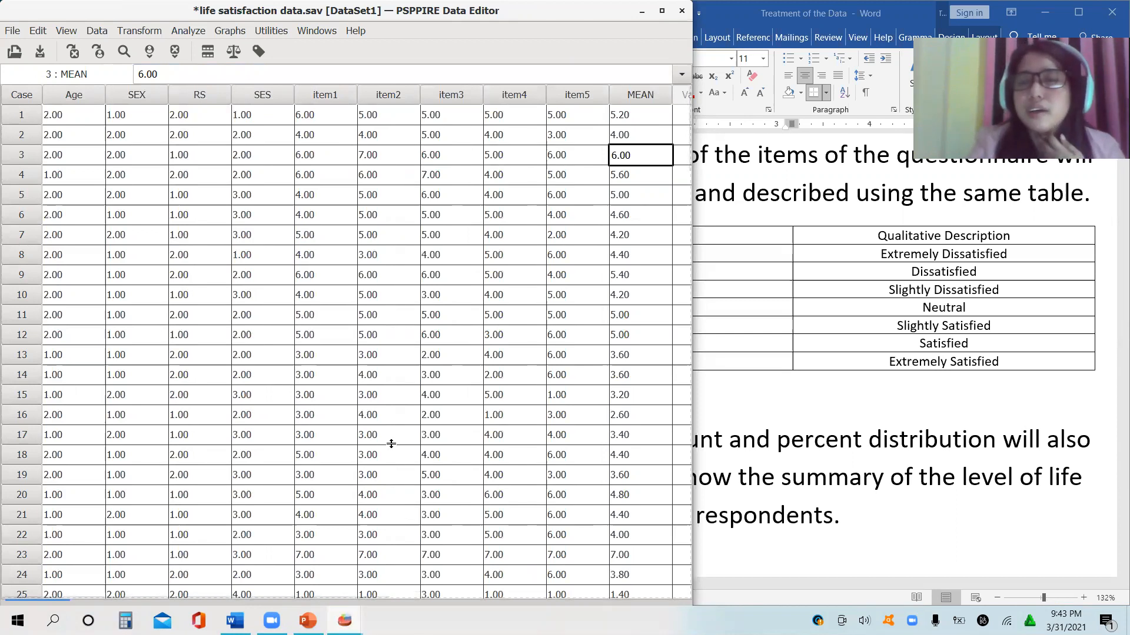
Match the second respondent's mean against the Word scale table and highlight the 3.5-4.49 Neutral row
click(786, 390)
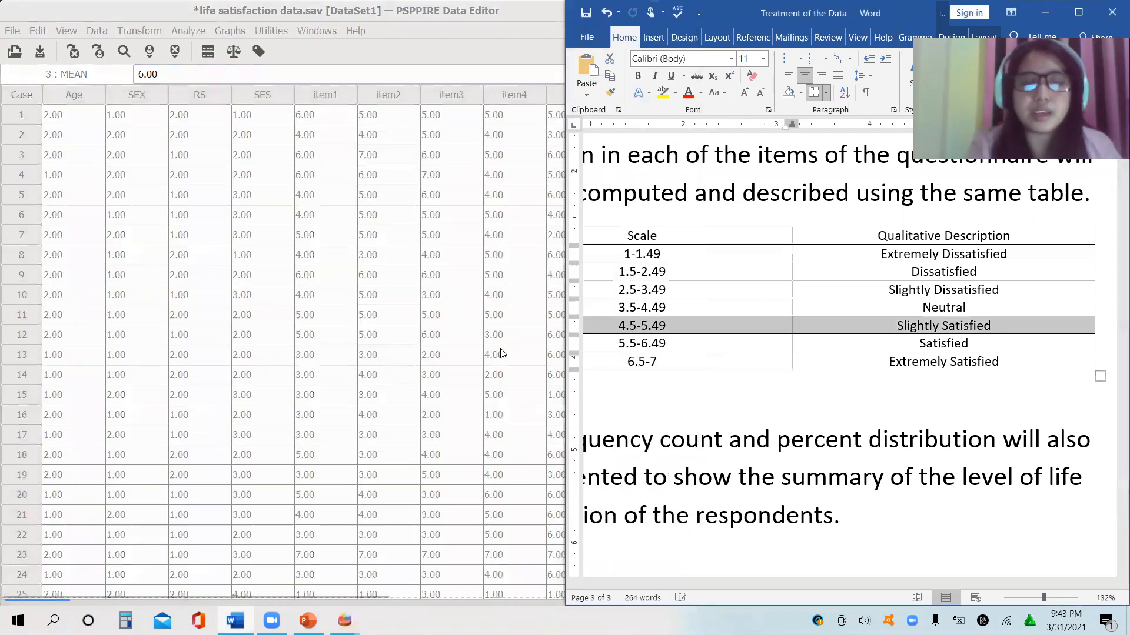
click(43, 599)
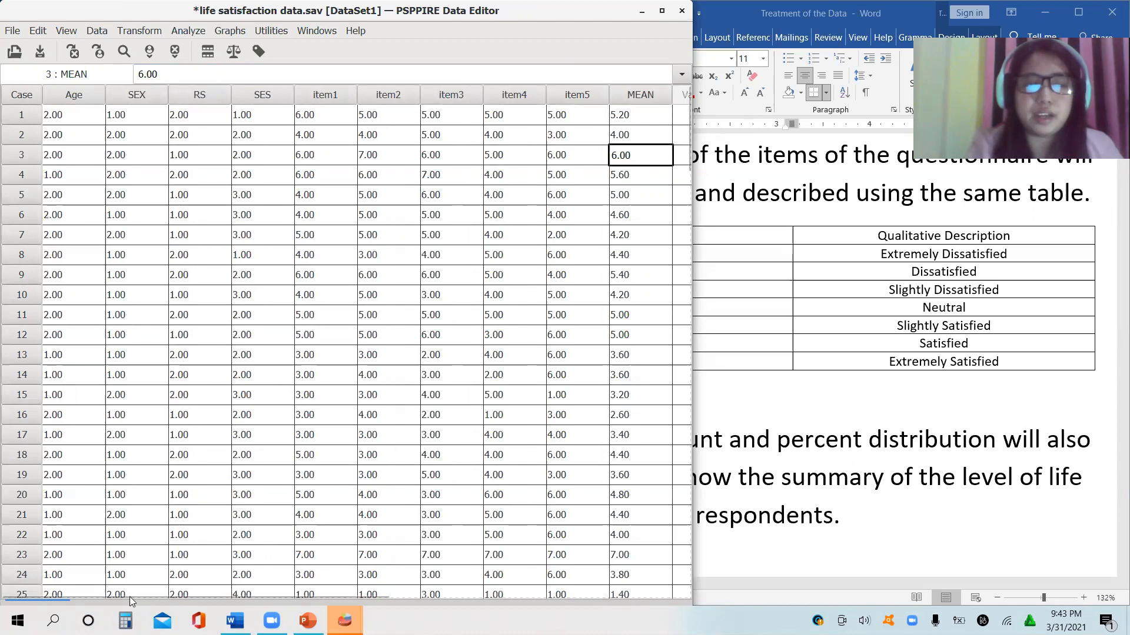
click(973, 285)
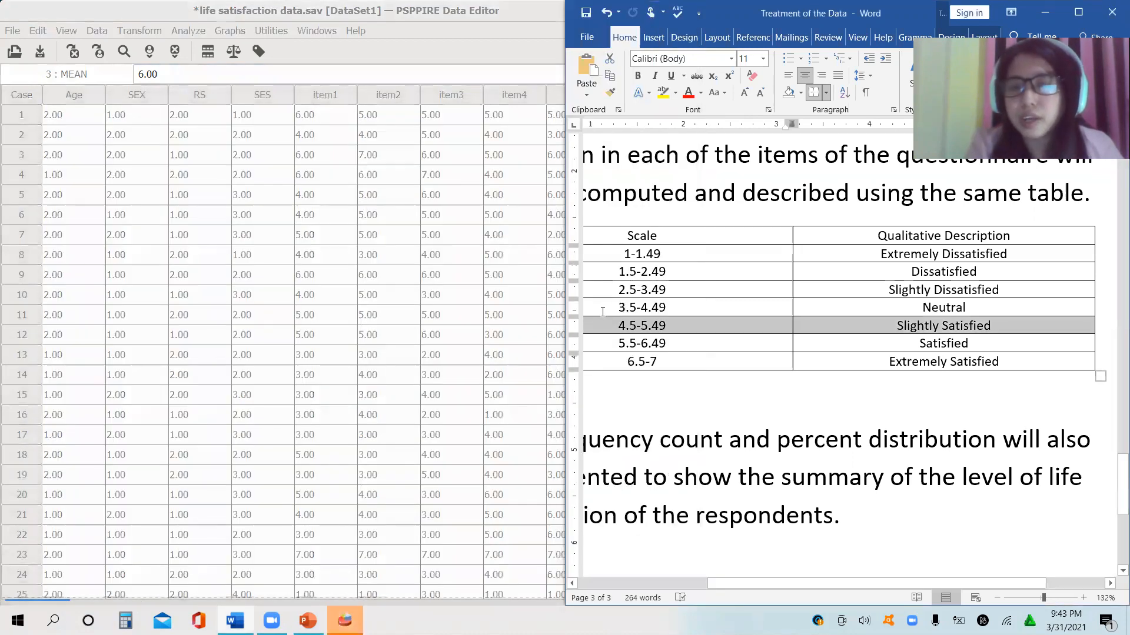
drag(606, 307, 666, 307)
drag(855, 293, 876, 315)
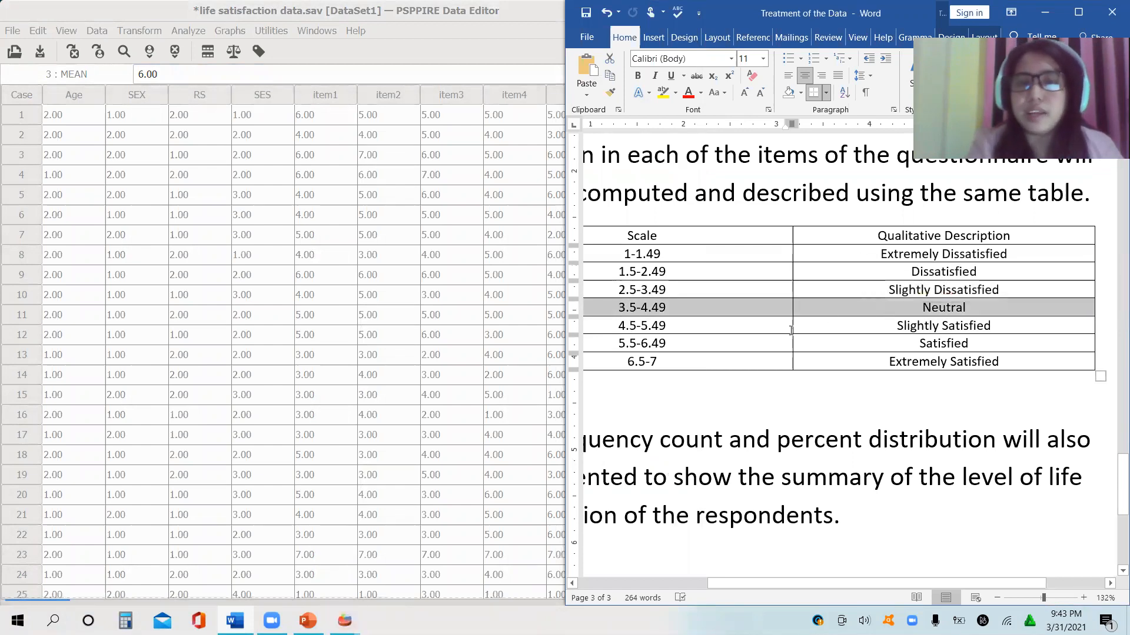
Match the third respondent's mean to the 5.5-6.49 Satisfied row of the Word scale table, and return to the PSPP data
click(514, 314)
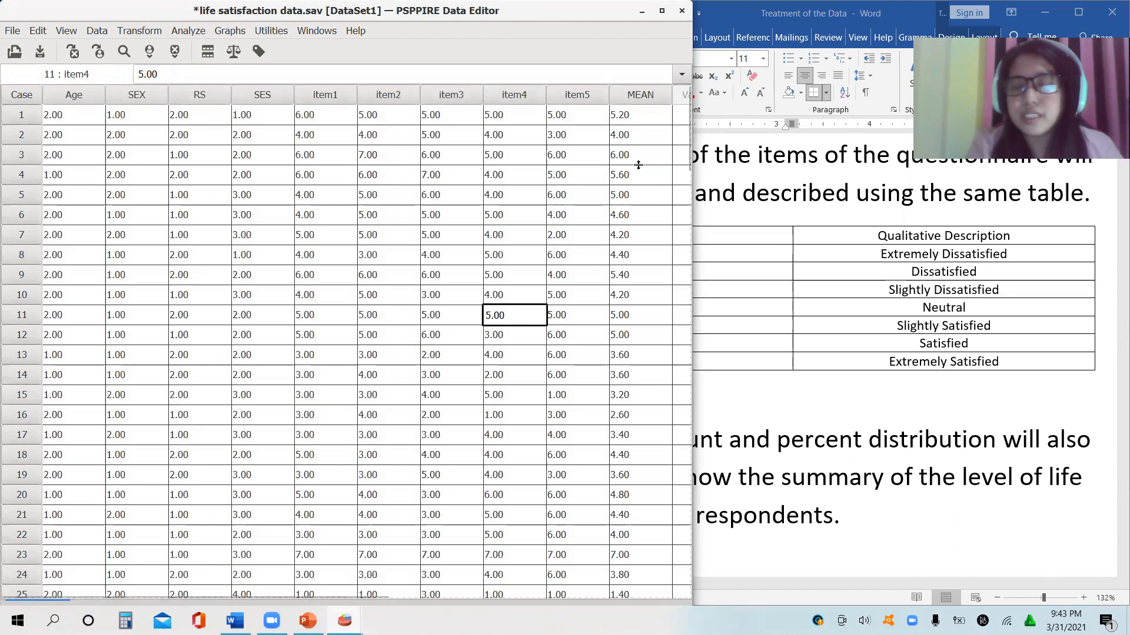
click(734, 246)
click(681, 333)
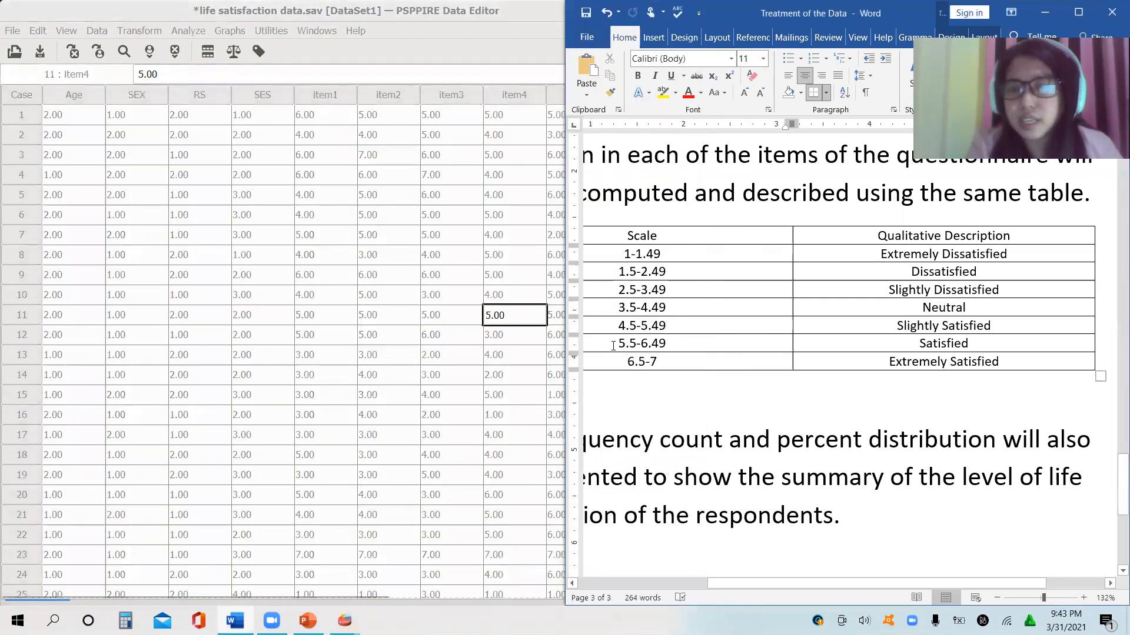
drag(610, 345, 782, 340)
drag(926, 342, 961, 344)
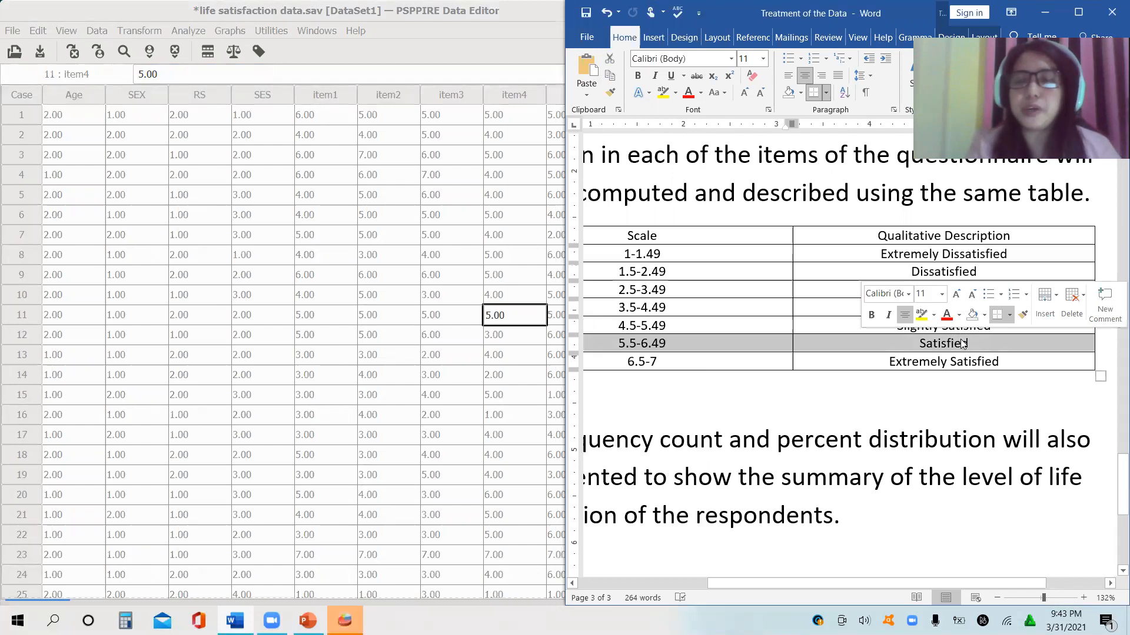
click(335, 277)
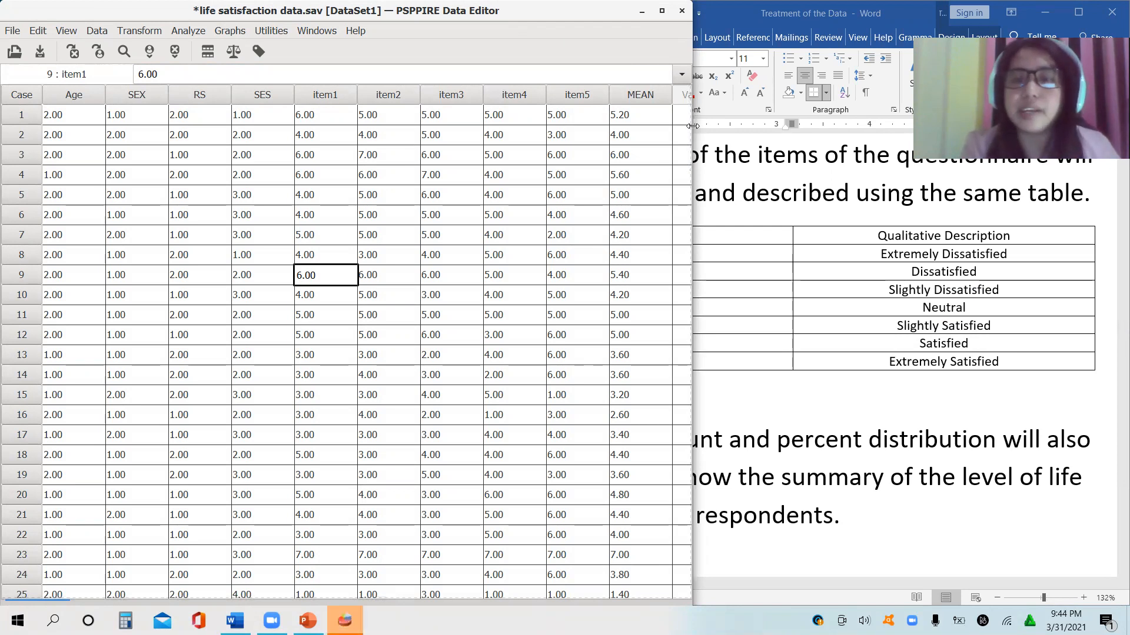
Widen the data editor window and add MEAN as the variable to recode into a different variable
drag(692, 125, 1129, 115)
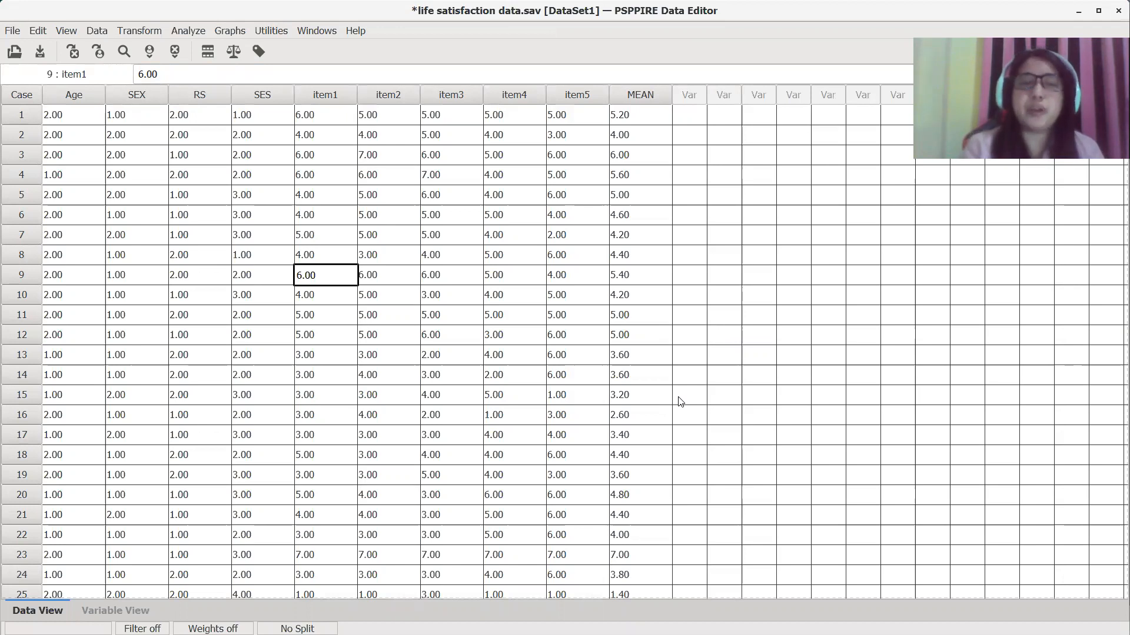
click(655, 96)
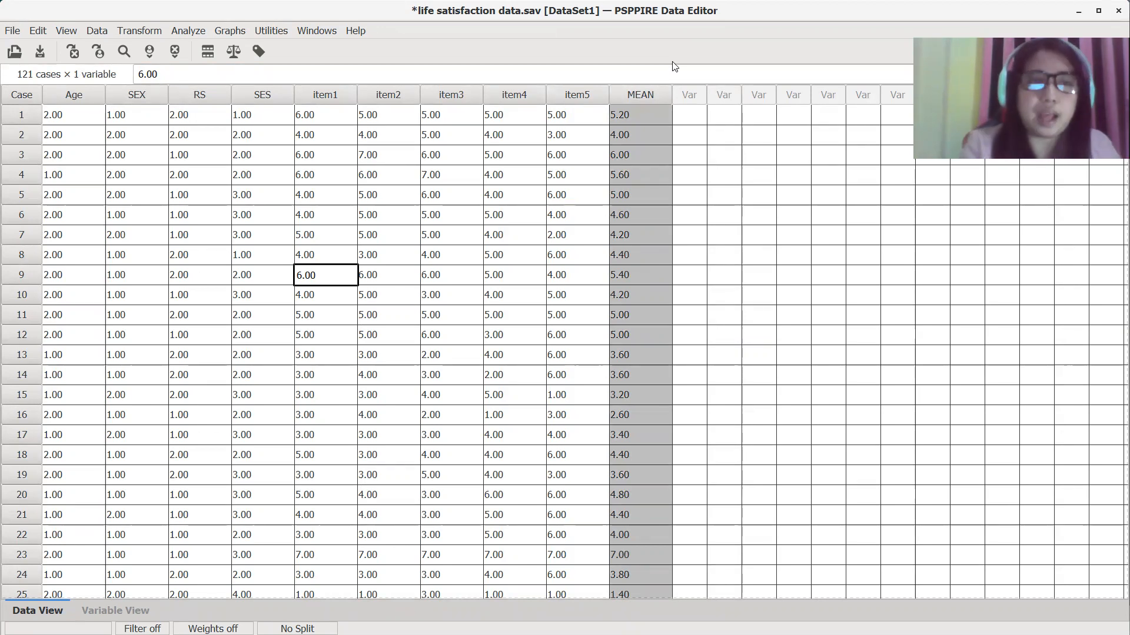
click(143, 32)
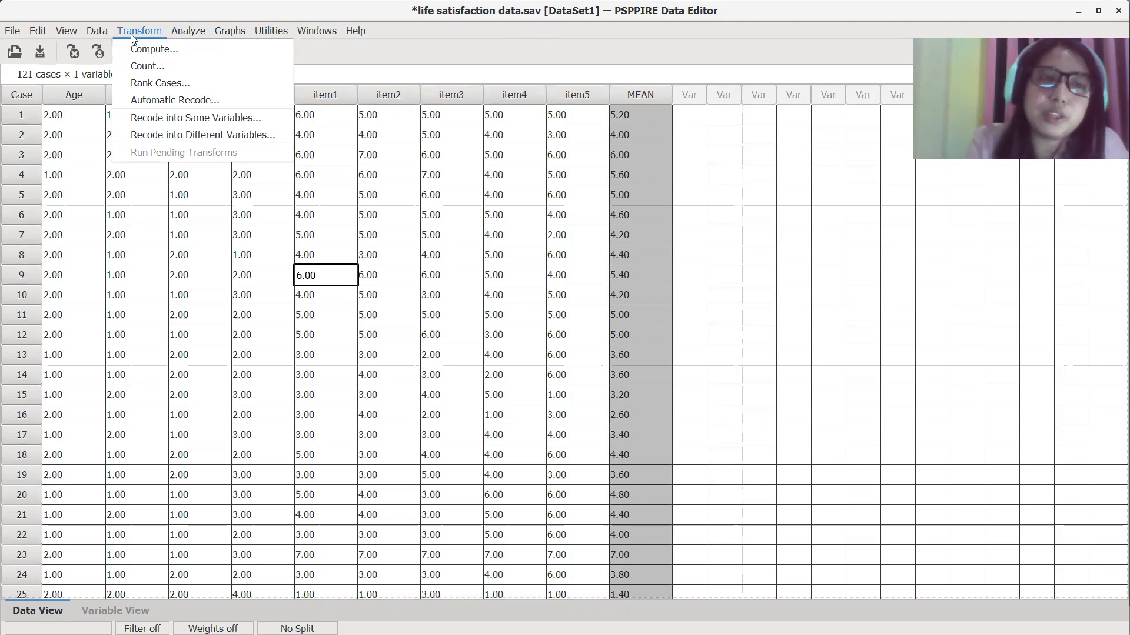
click(181, 141)
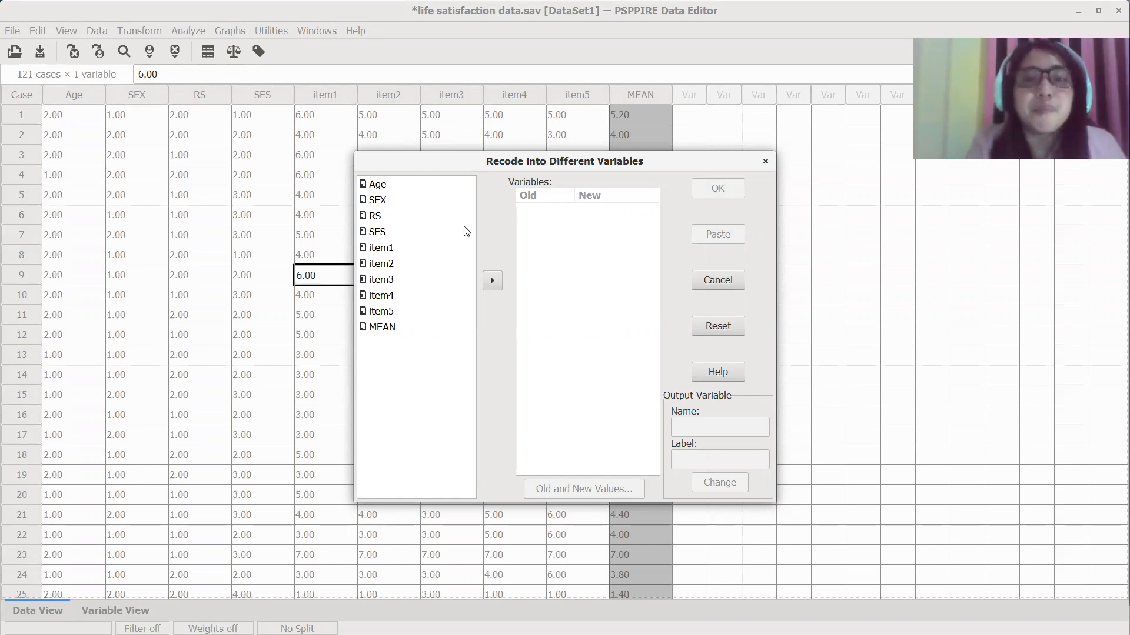
click(385, 329)
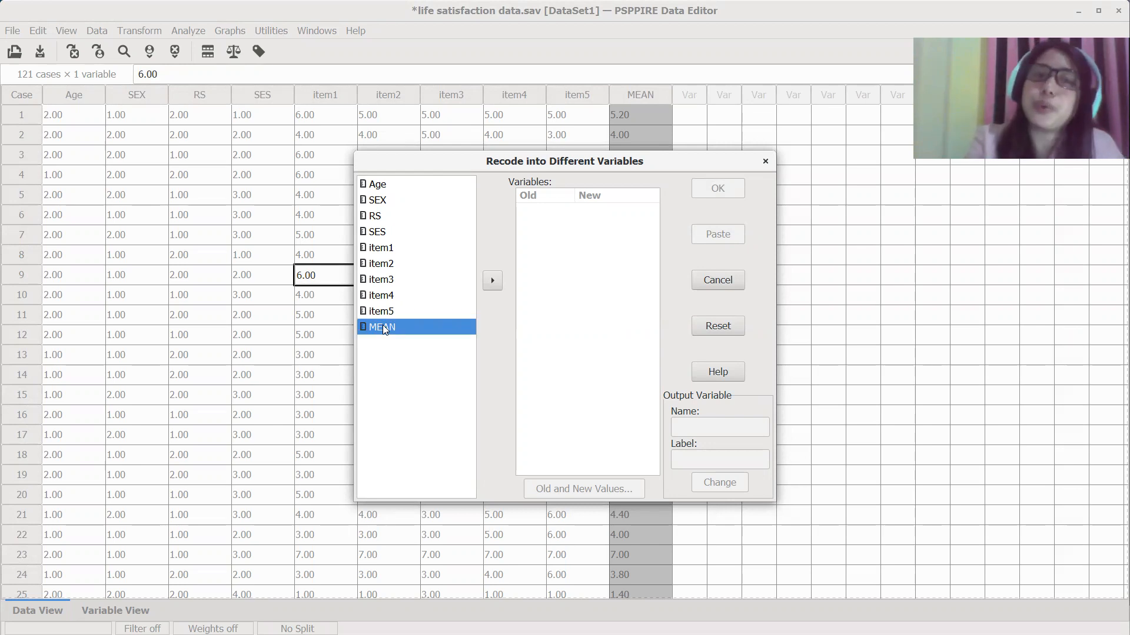
click(493, 282)
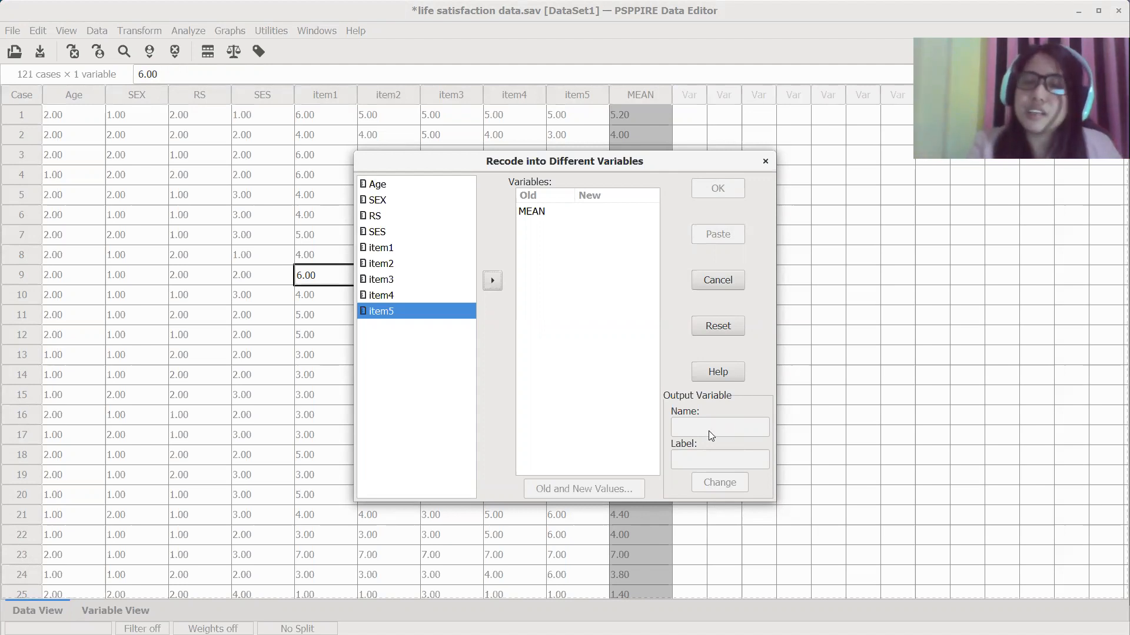
Name the output variable for MEAN as LEVEL, leave its label empty, and apply the change
click(528, 215)
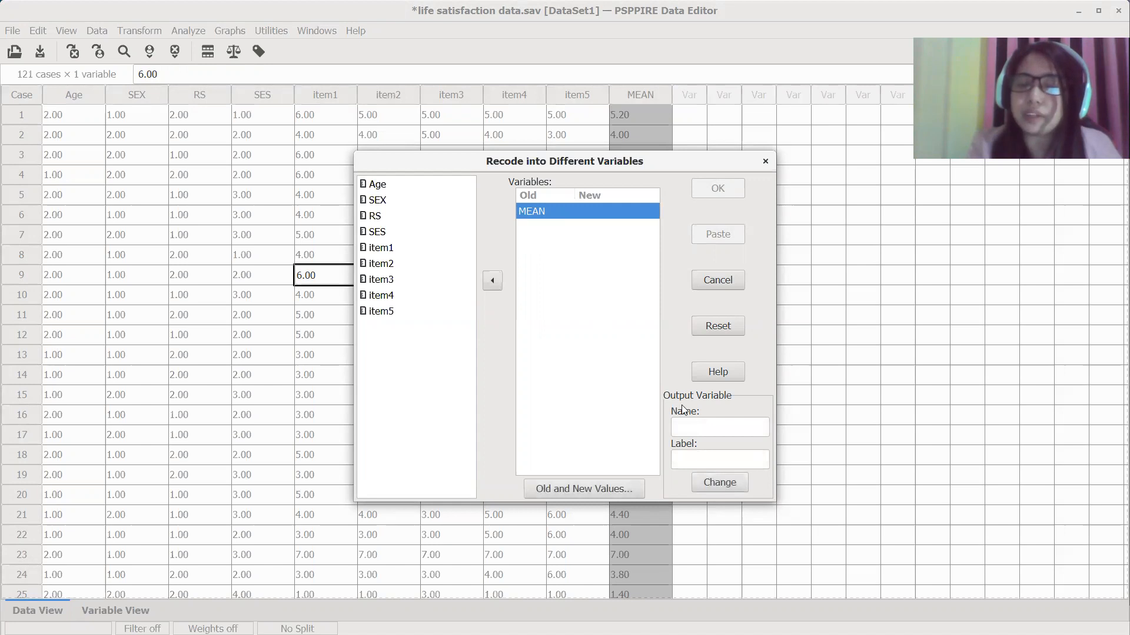
click(708, 429)
text(LEVEL)
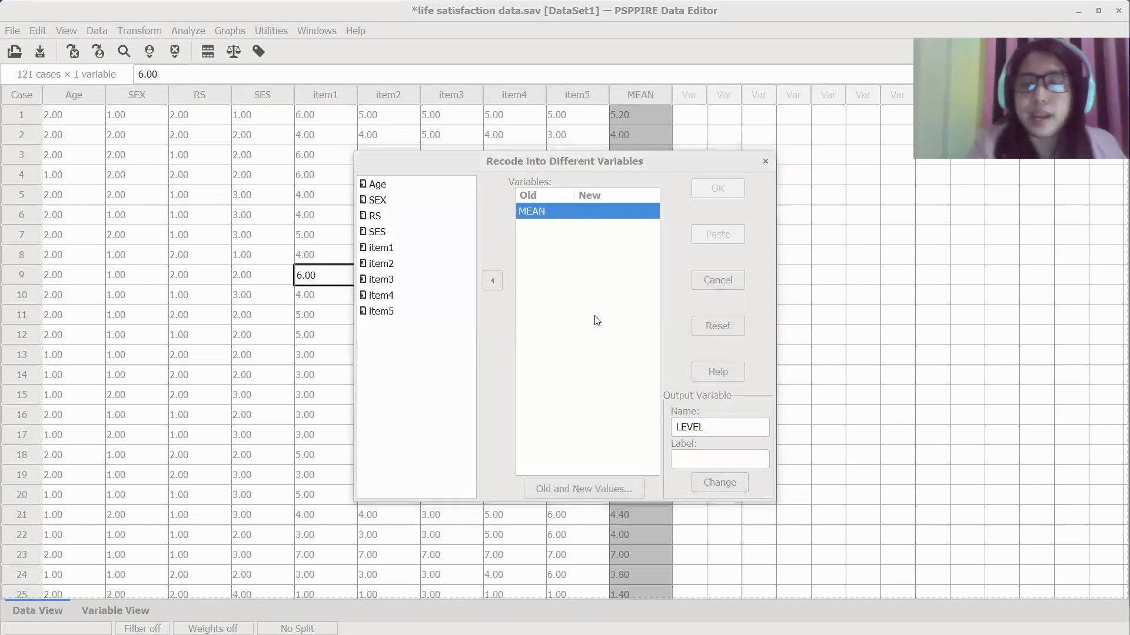
click(692, 463)
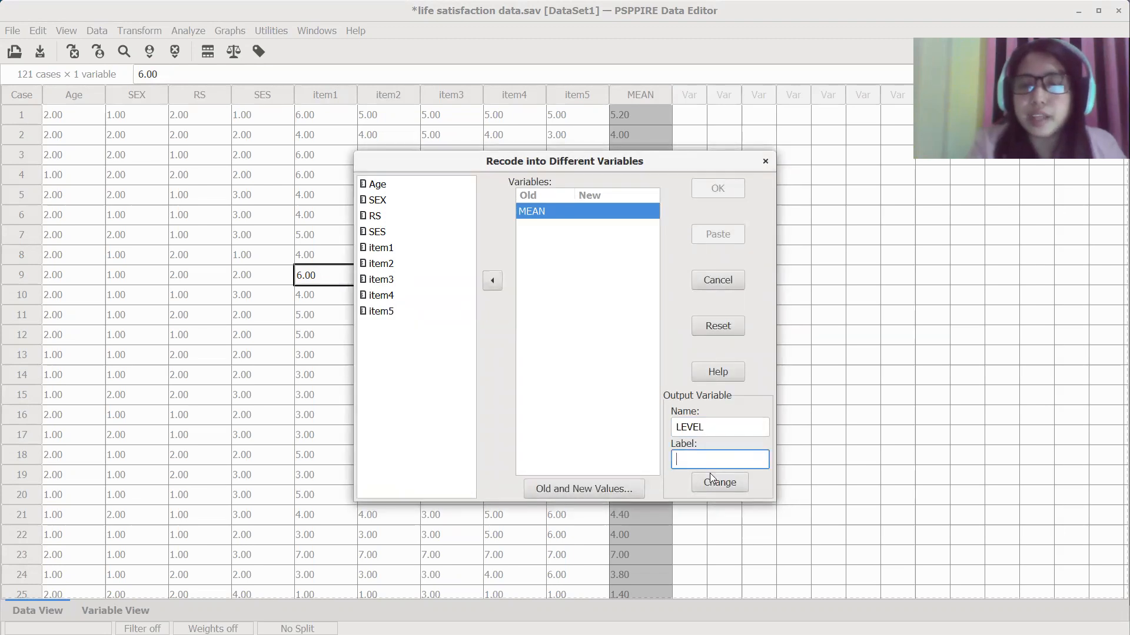
click(726, 486)
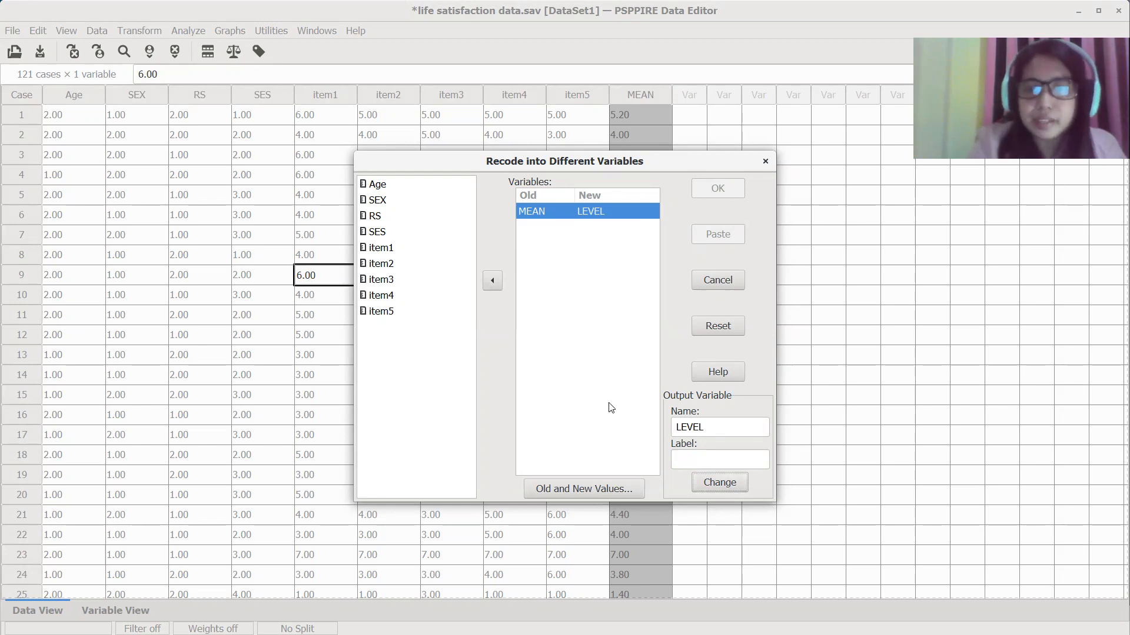
Open the old and new values and add a rule recoding the range 1.00 through 1.49 to 1
click(597, 489)
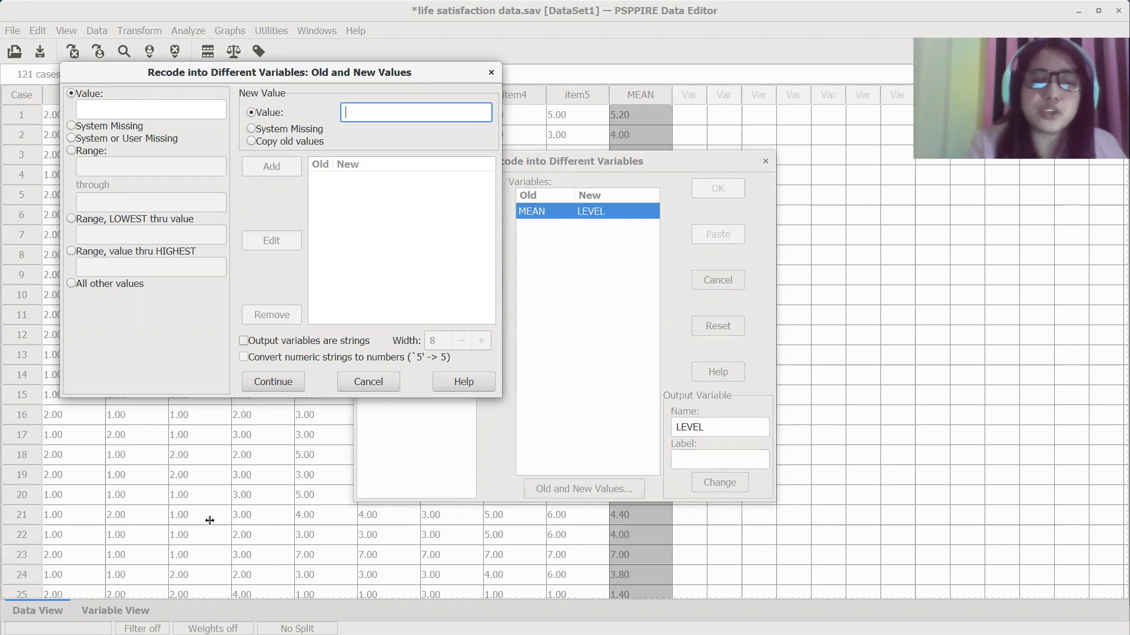
click(71, 152)
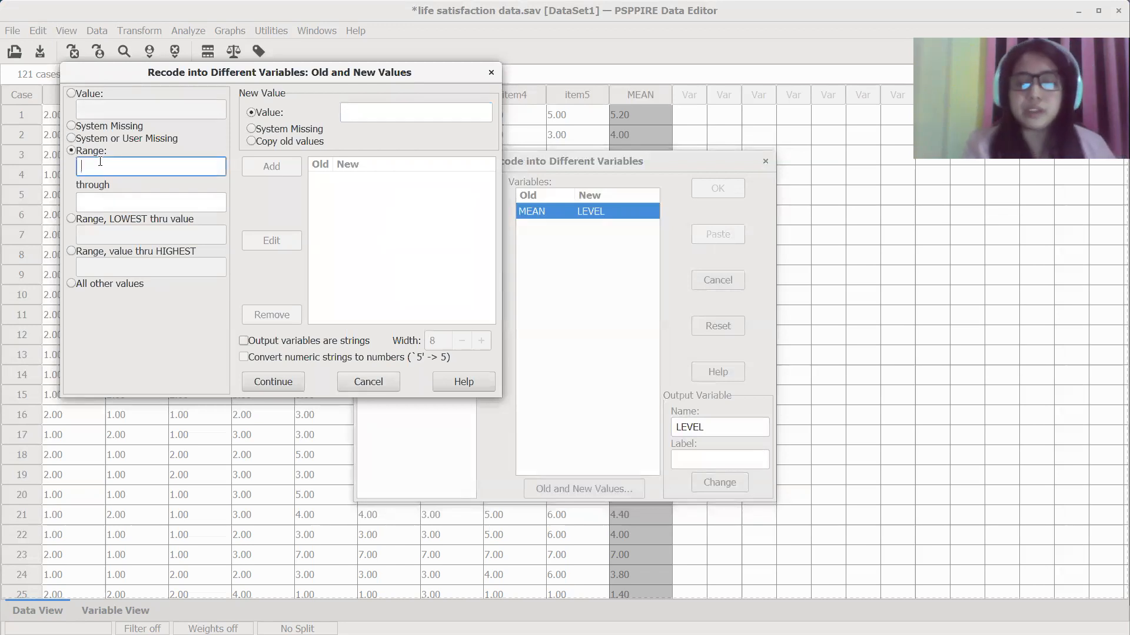
text(1.00)
key(Tab)
text(1.49)
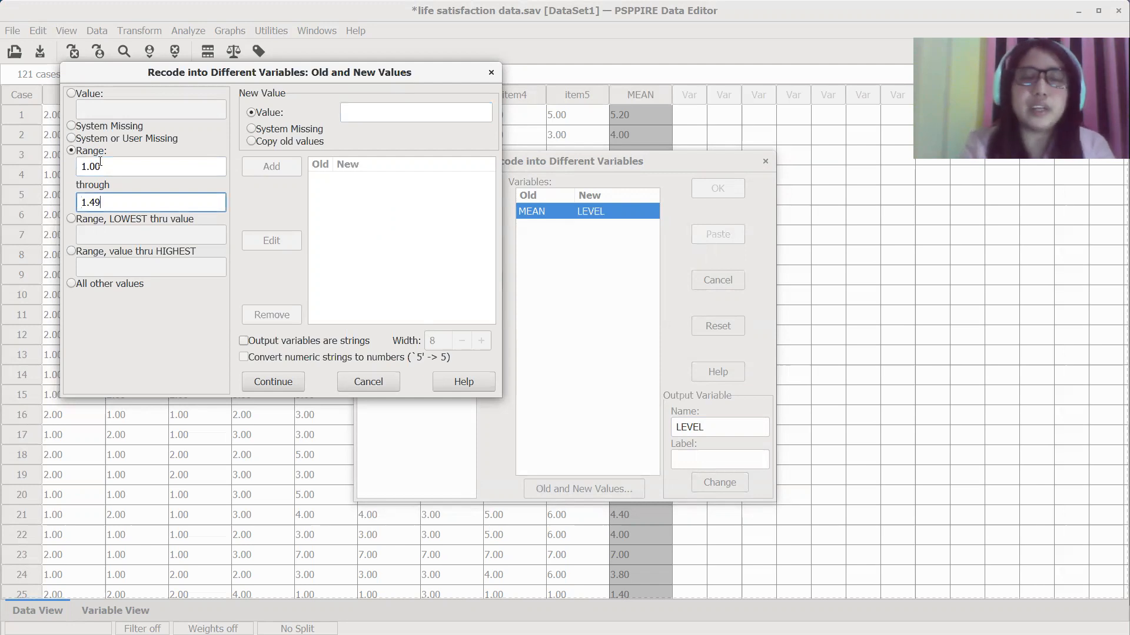
click(369, 109)
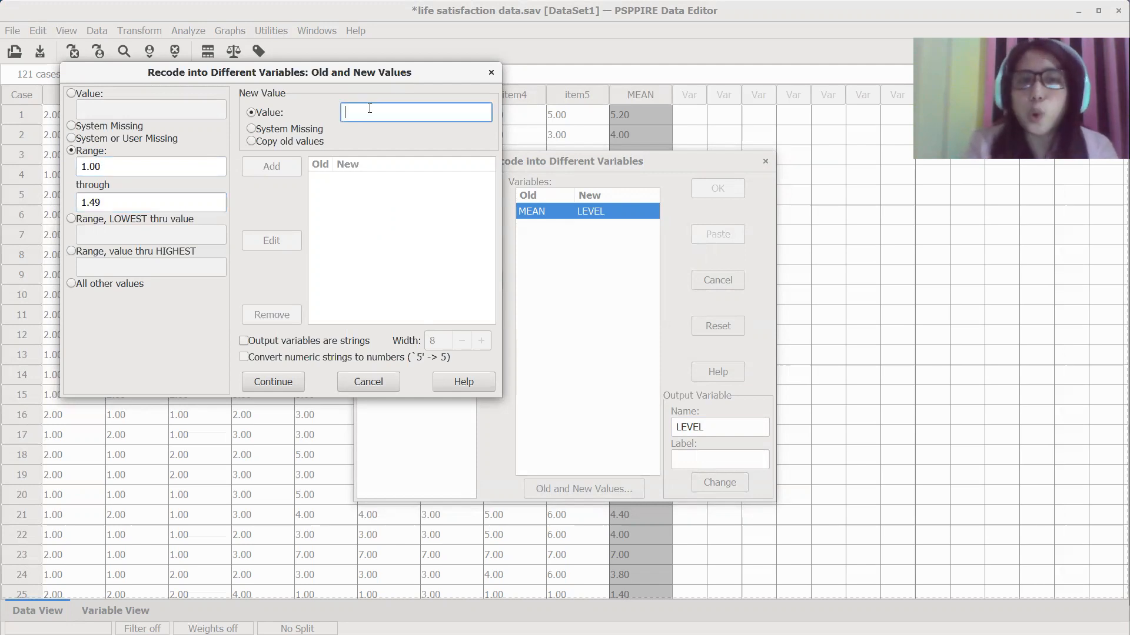
text(1)
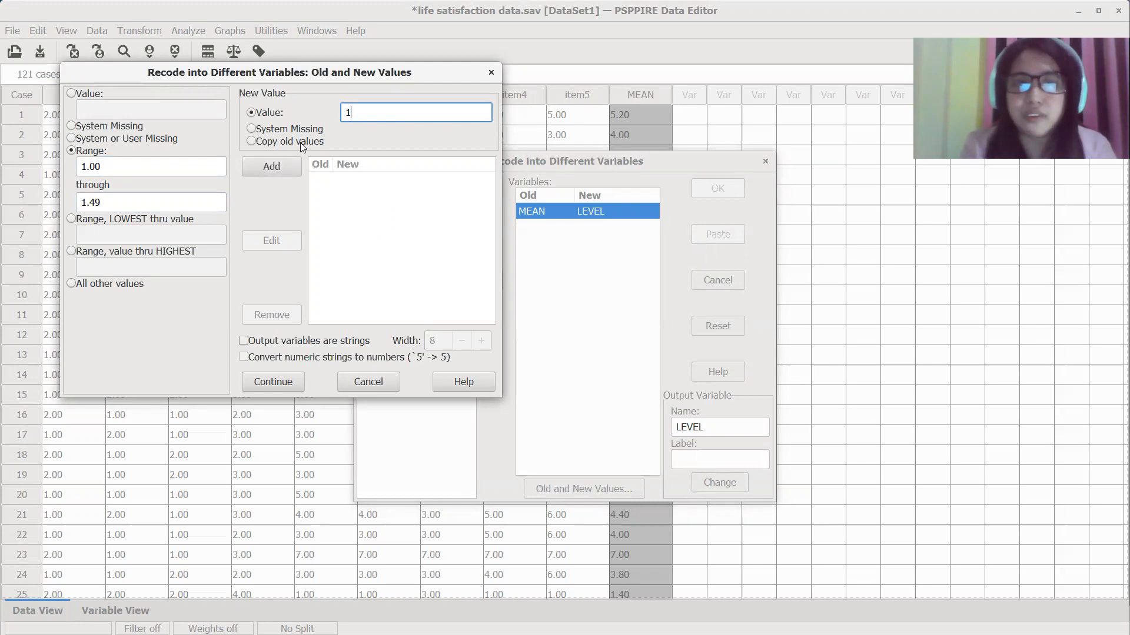
click(283, 168)
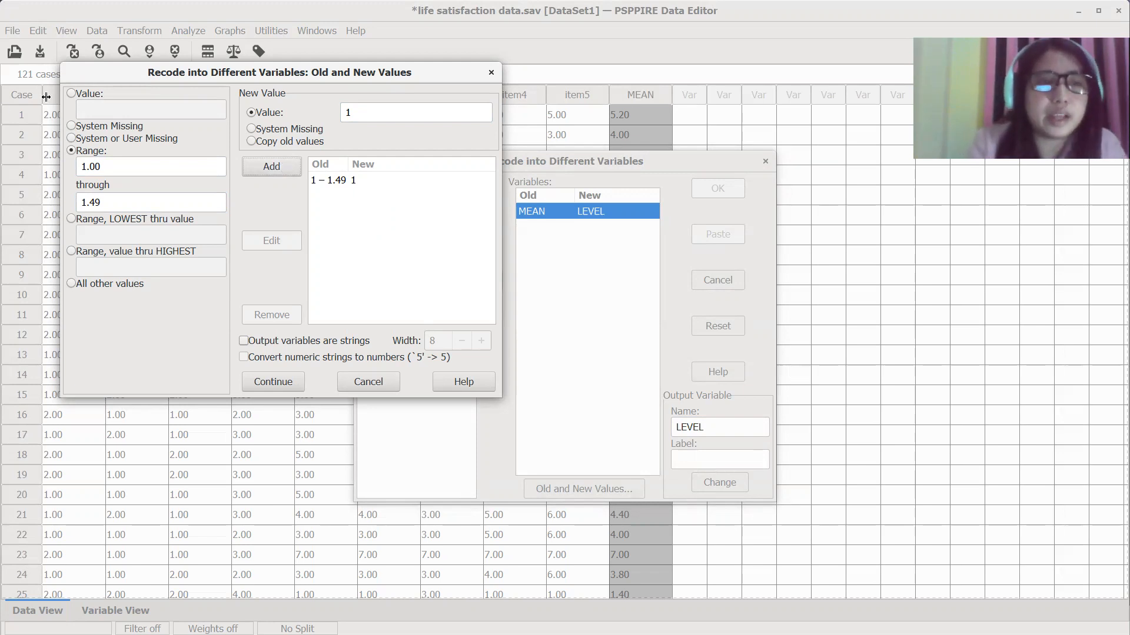
Add a recode rule that maps the range 1.50 through 2.49 to the new value 2
click(364, 220)
click(120, 166)
key(BackSpace)
text(1.50)
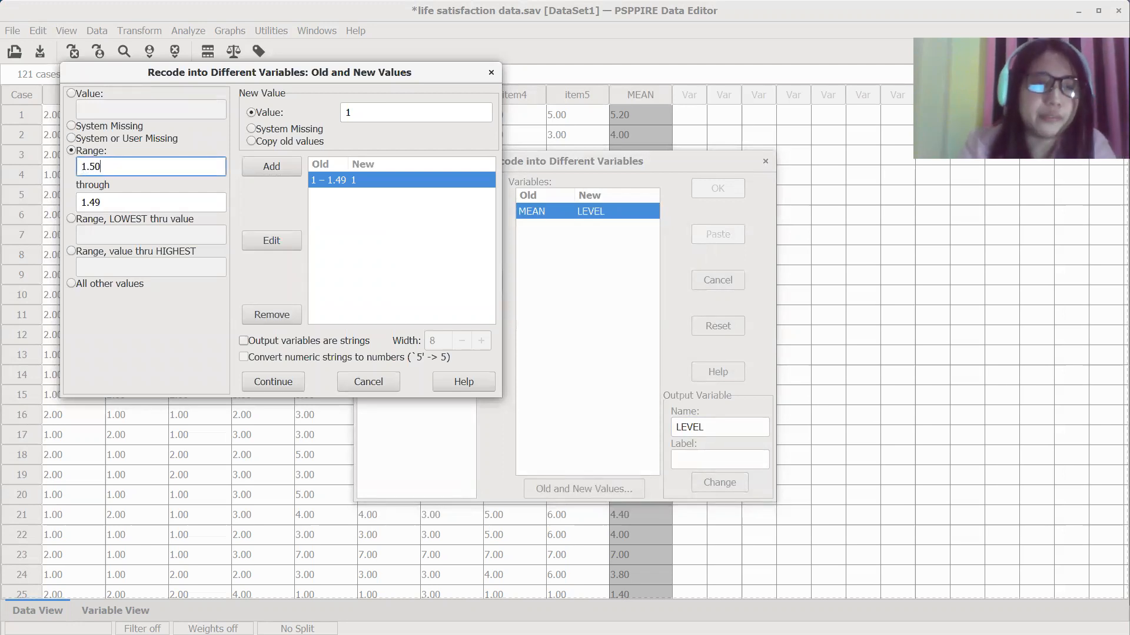
key(Tab)
text(2.49)
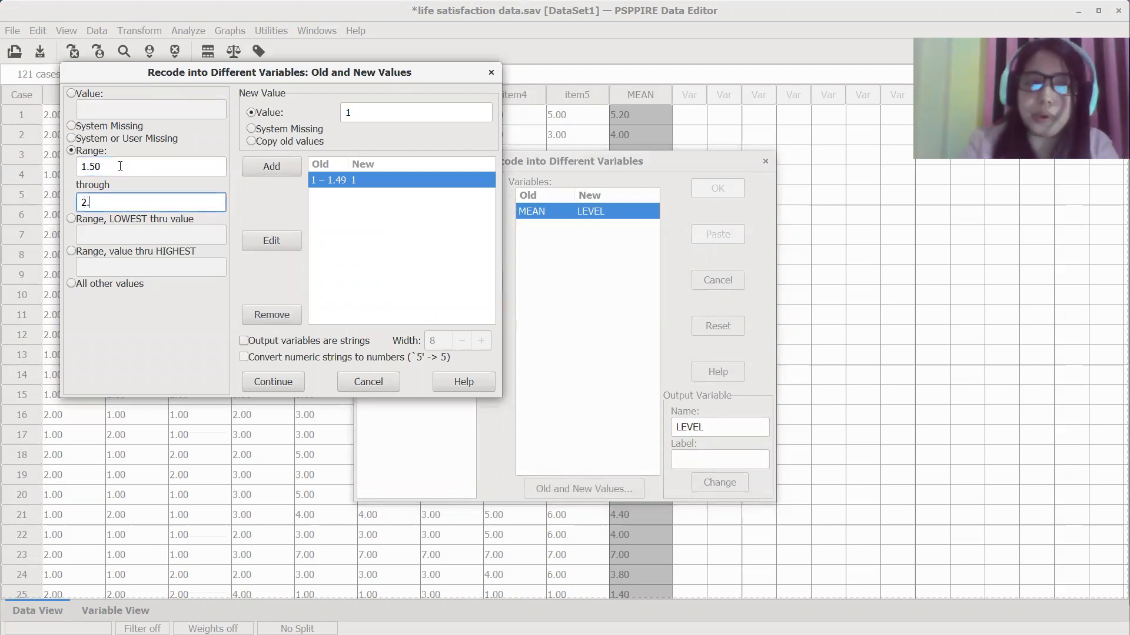
click(400, 111)
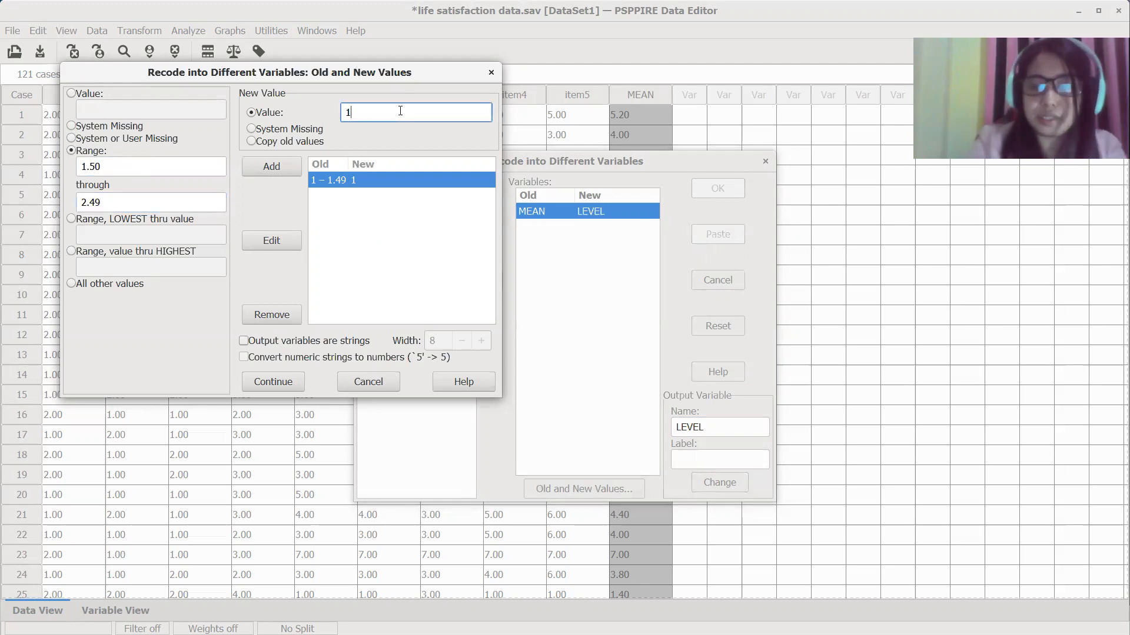
key(BackSpace)
text(2)
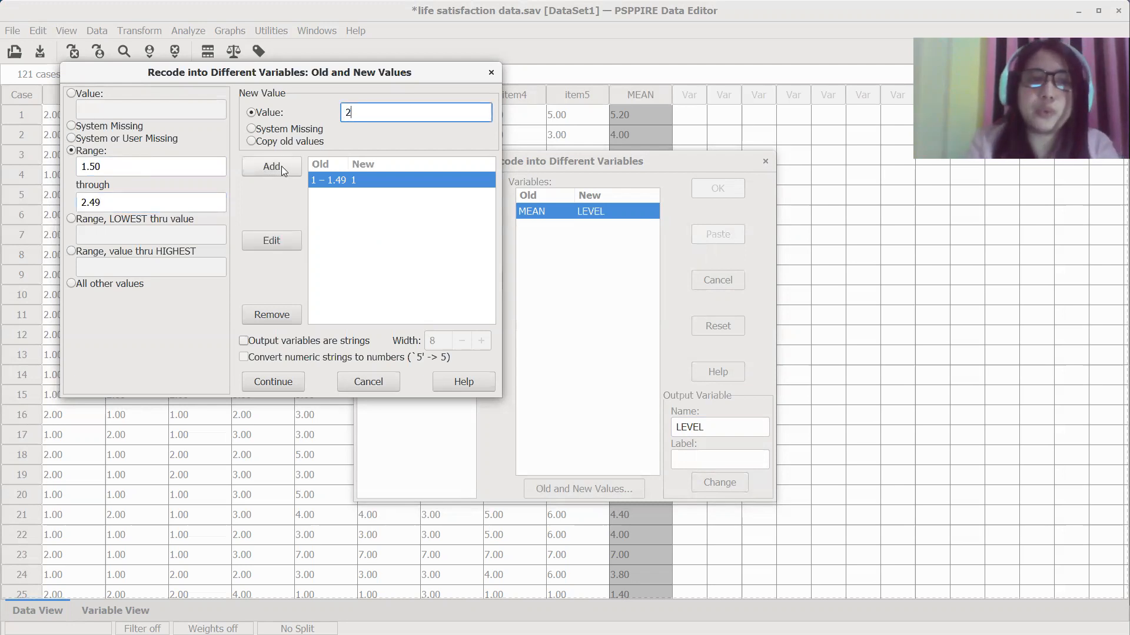
click(282, 166)
Add a recode rule that maps the range 2.50 through 3.49 to the new value 3
click(166, 166)
double_click(166, 167)
text(2.50)
key(Tab)
text(3.49)
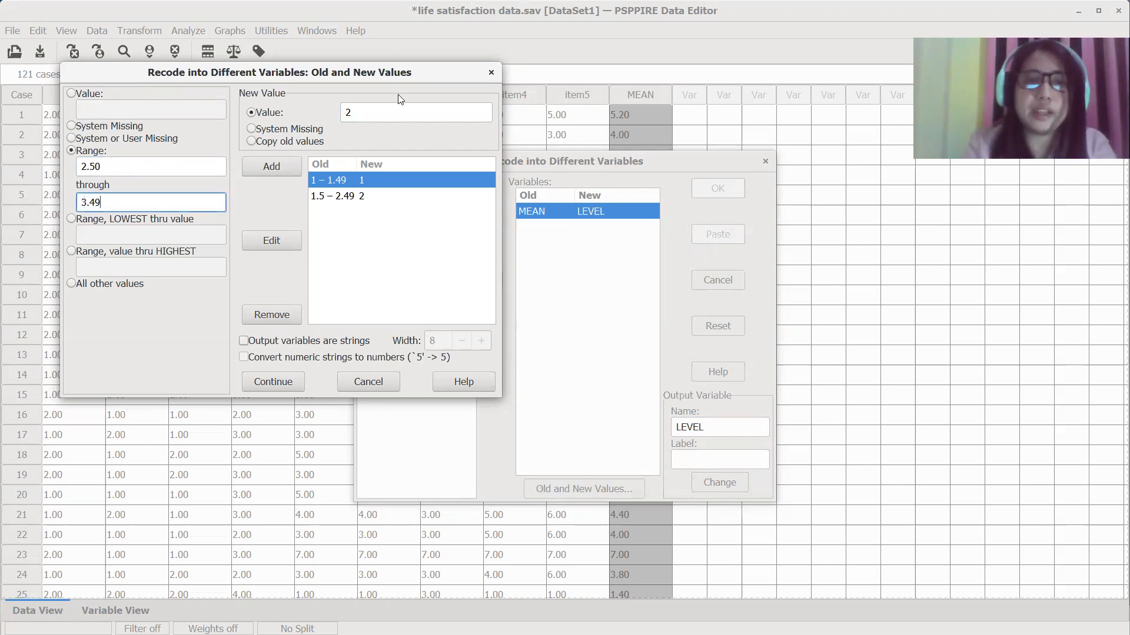
click(390, 119)
key(BackSpace)
text(3)
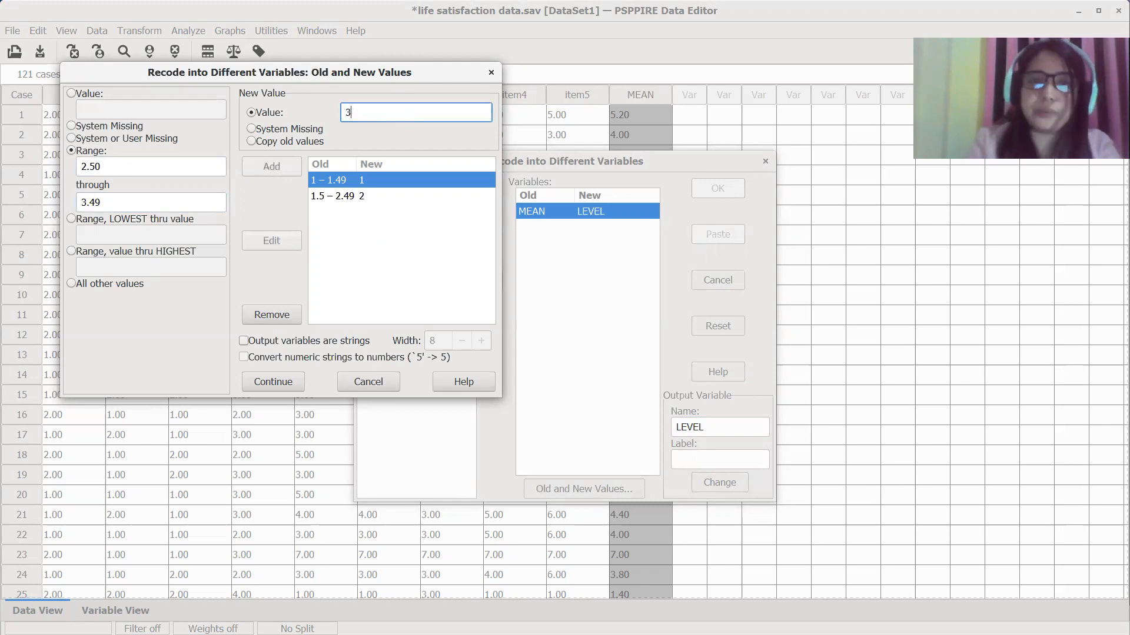
click(280, 171)
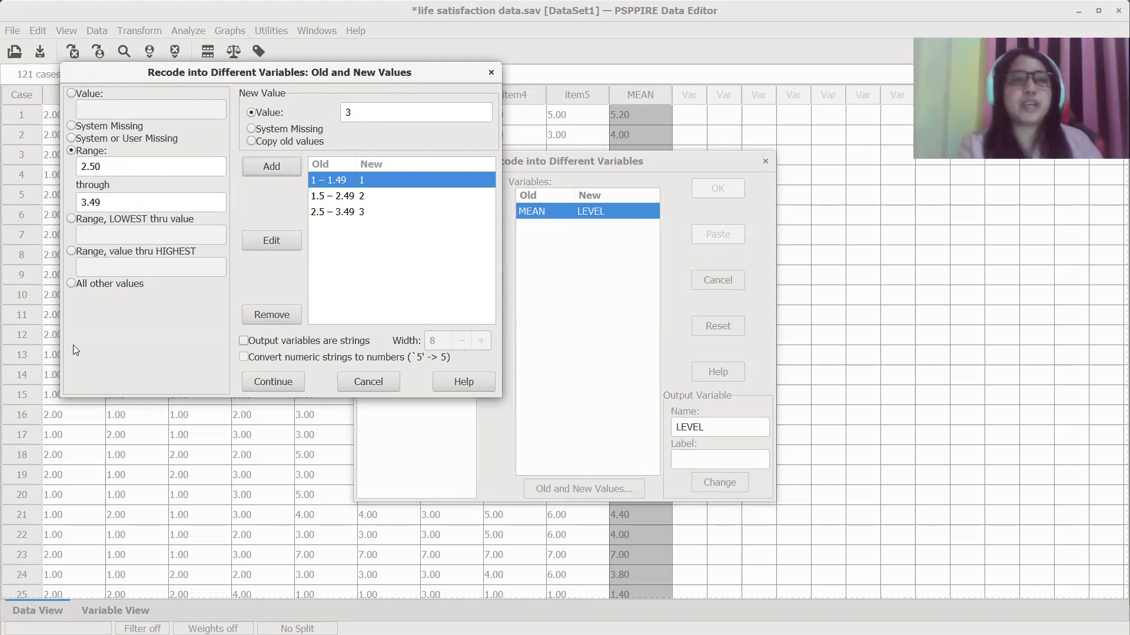
Add a recode rule that maps the range 3.50 through 4.00 to the new value 4
click(113, 164)
double_click(113, 164)
text(3.50)
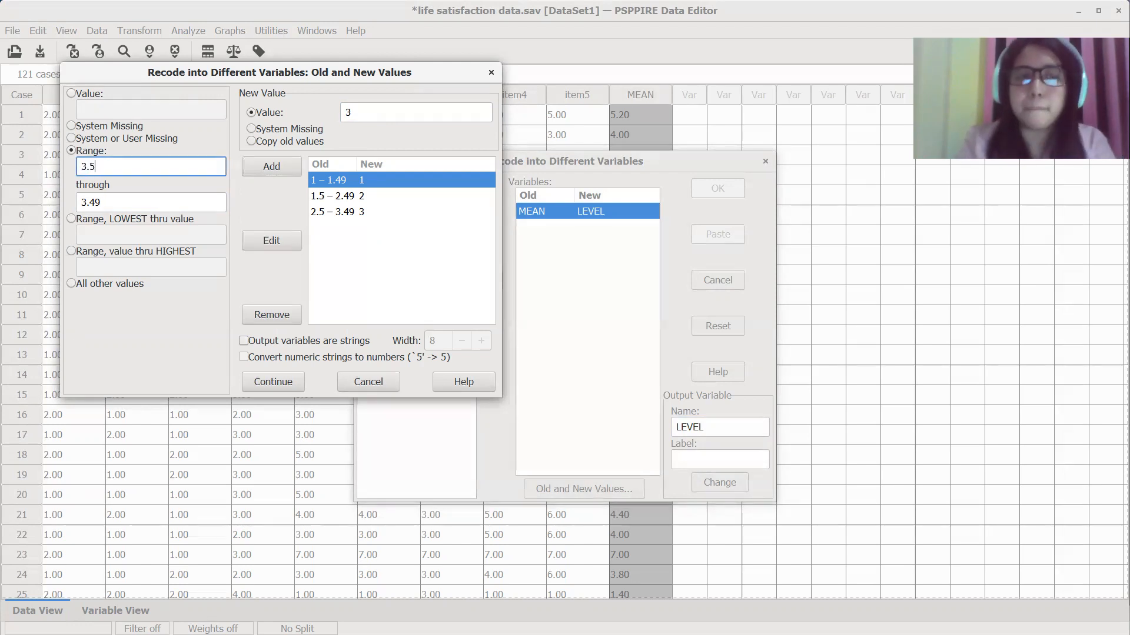
key(Tab)
text(4.00)
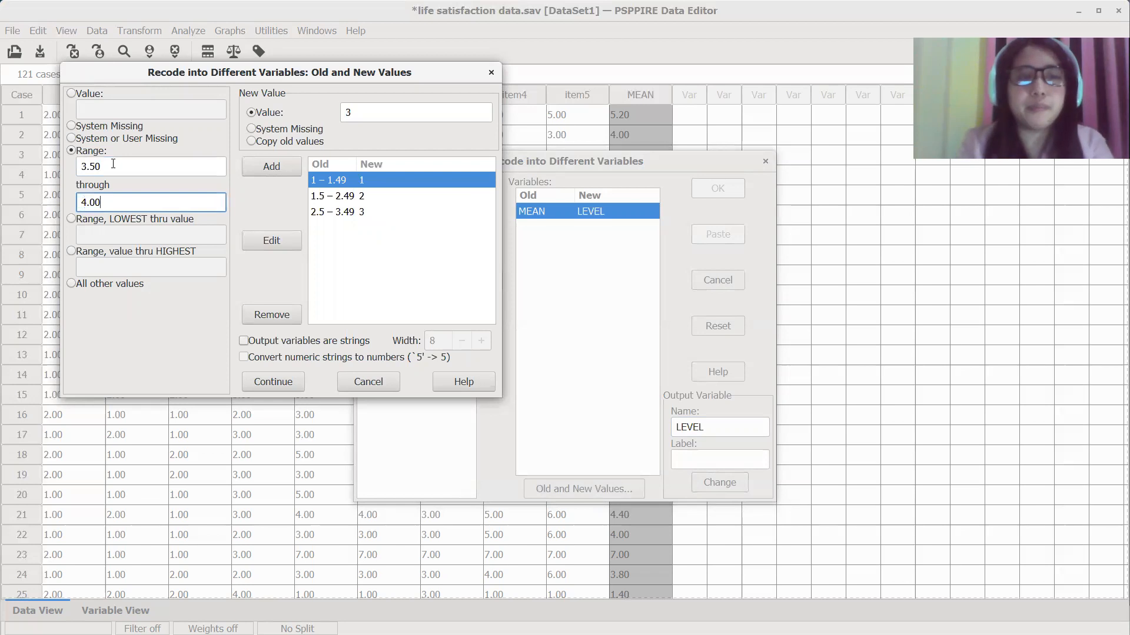
click(359, 110)
key(BackSpace)
text(4)
click(280, 168)
Remove the rules for new values 4 and 3 from the recode list
click(145, 167)
double_click(145, 167)
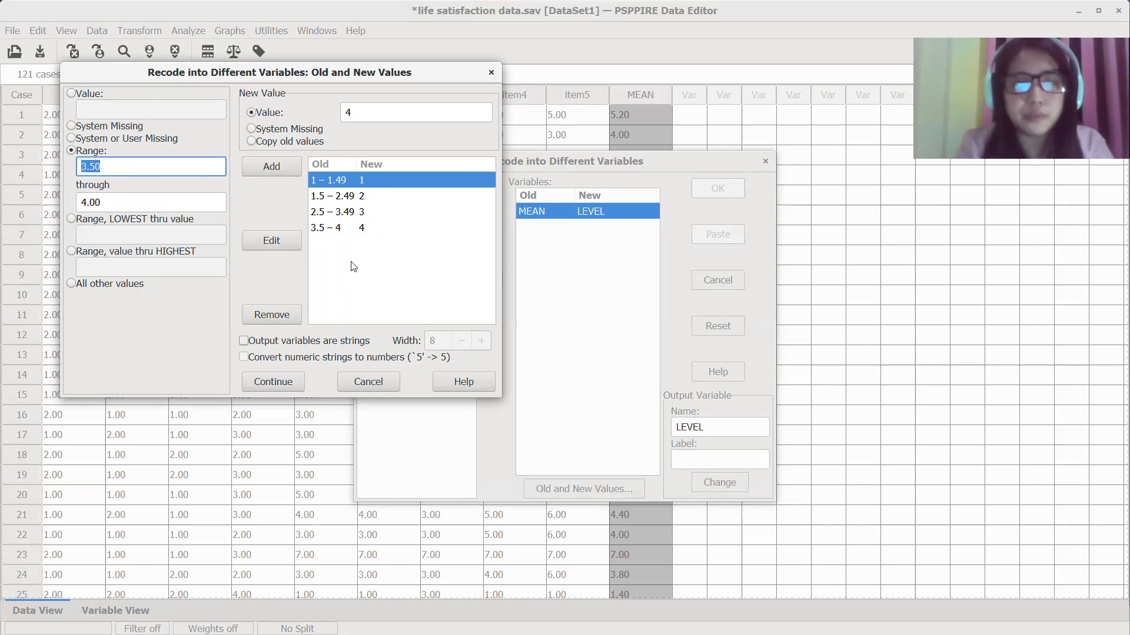
click(338, 229)
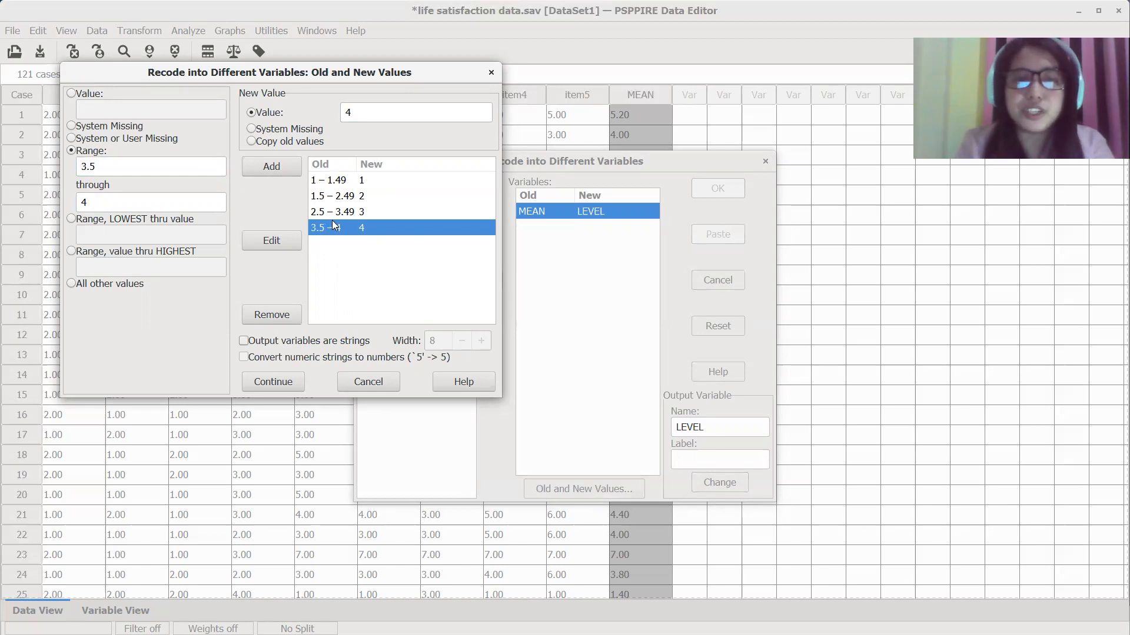
click(283, 316)
click(282, 316)
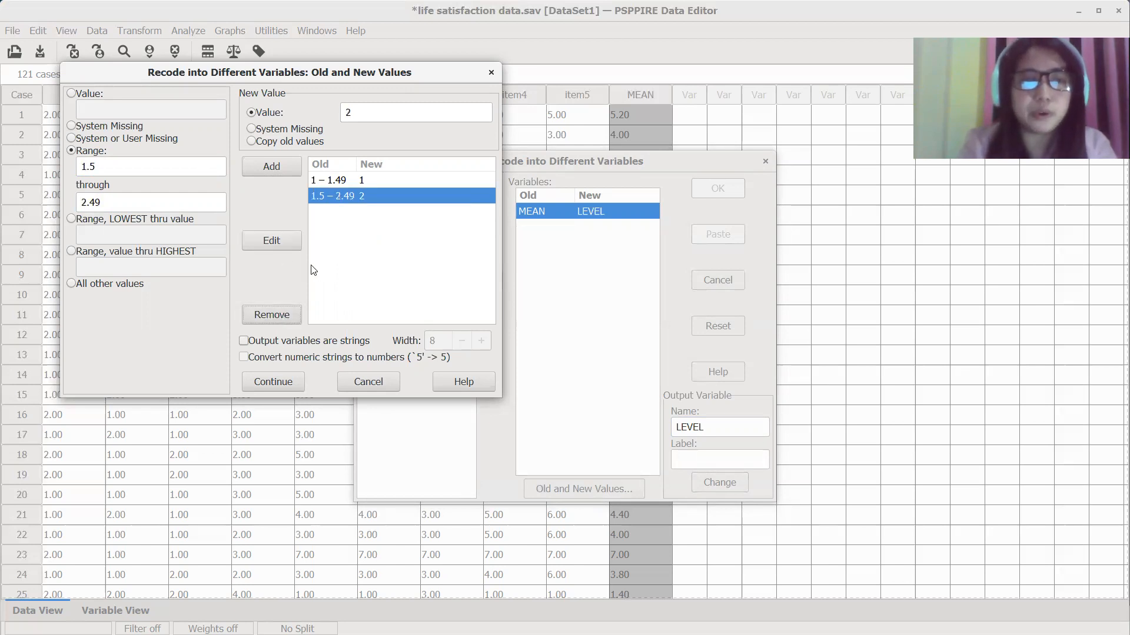
Add the rule for new value 3 to the recode list again, with the range 2.50 through 3.49
click(171, 168)
triple_click(172, 167)
text(2.50)
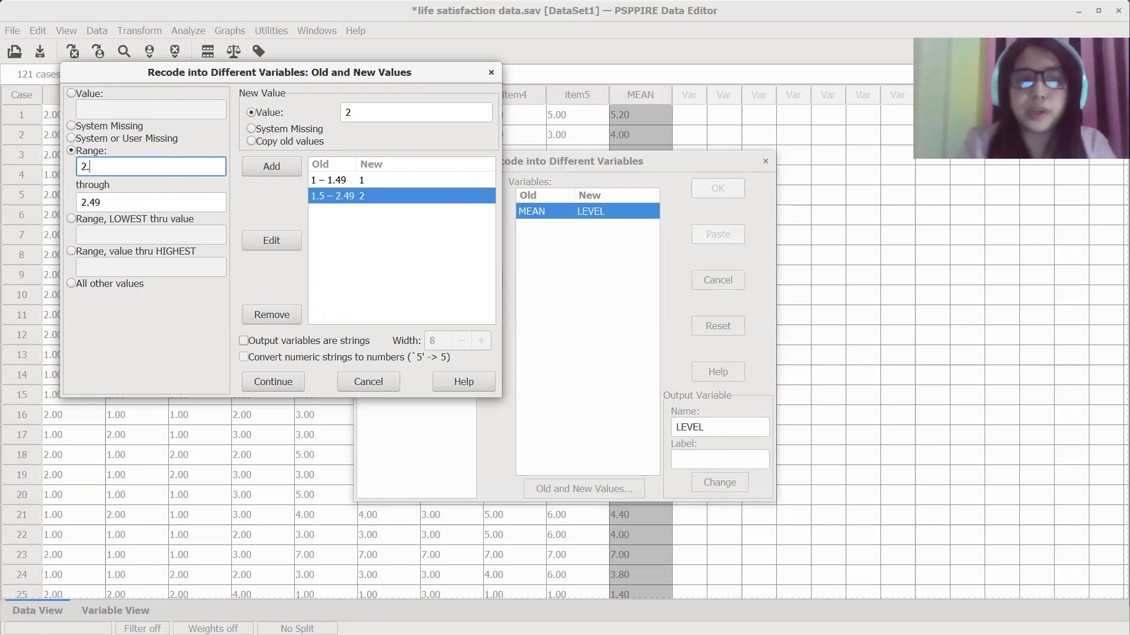
key(Tab)
text(3.46)
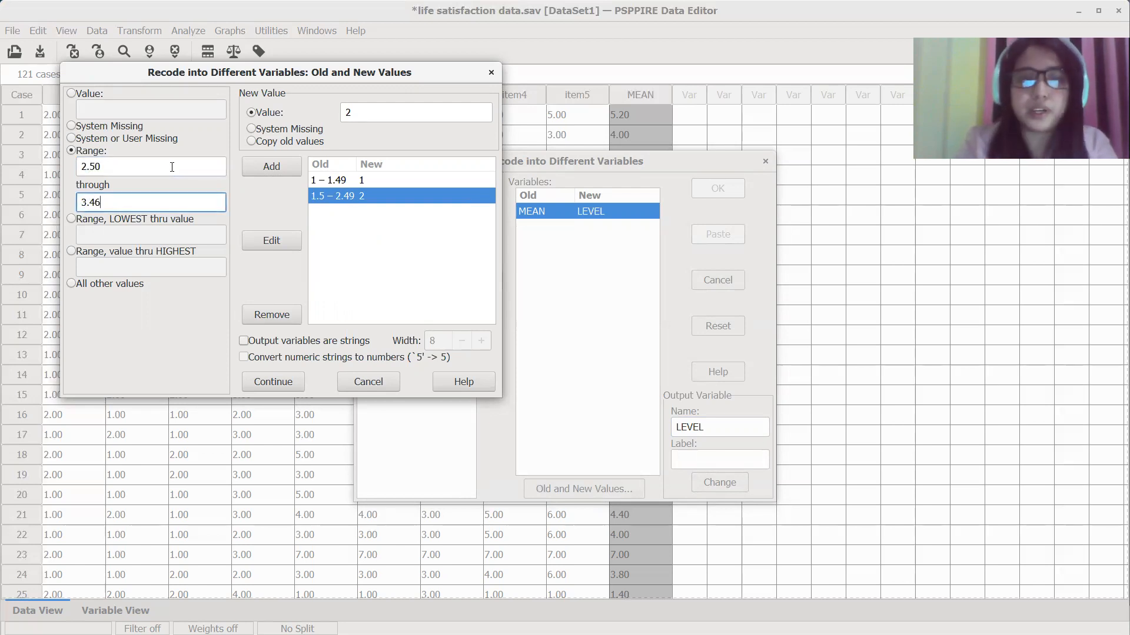
key(BackSpace)
text(9)
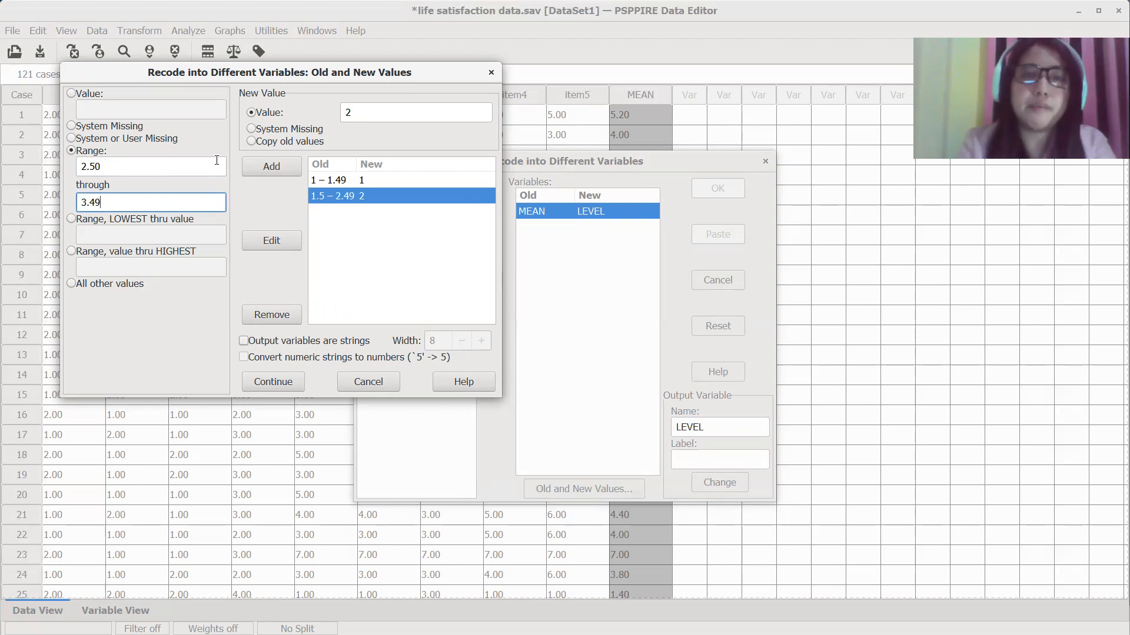
click(368, 115)
key(BackSpace)
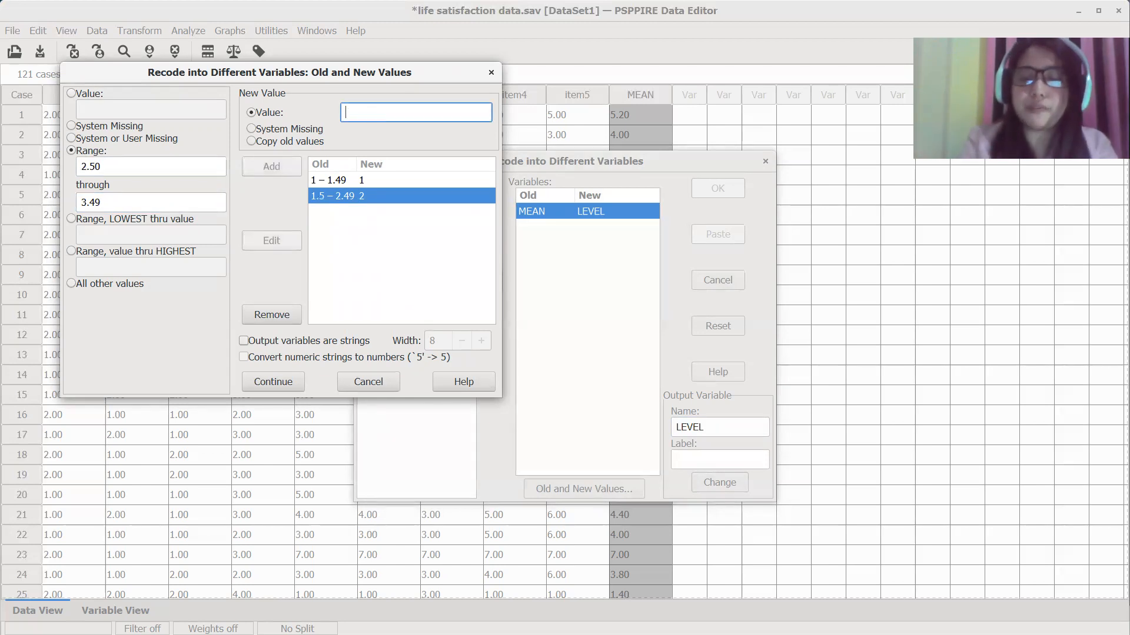
text(3)
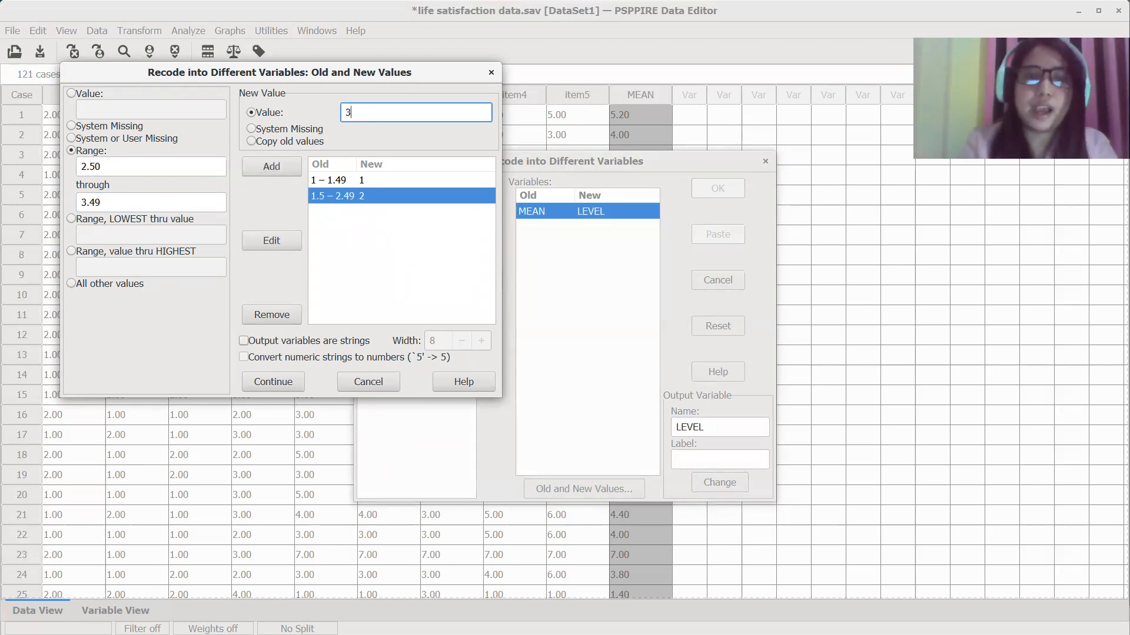
click(280, 166)
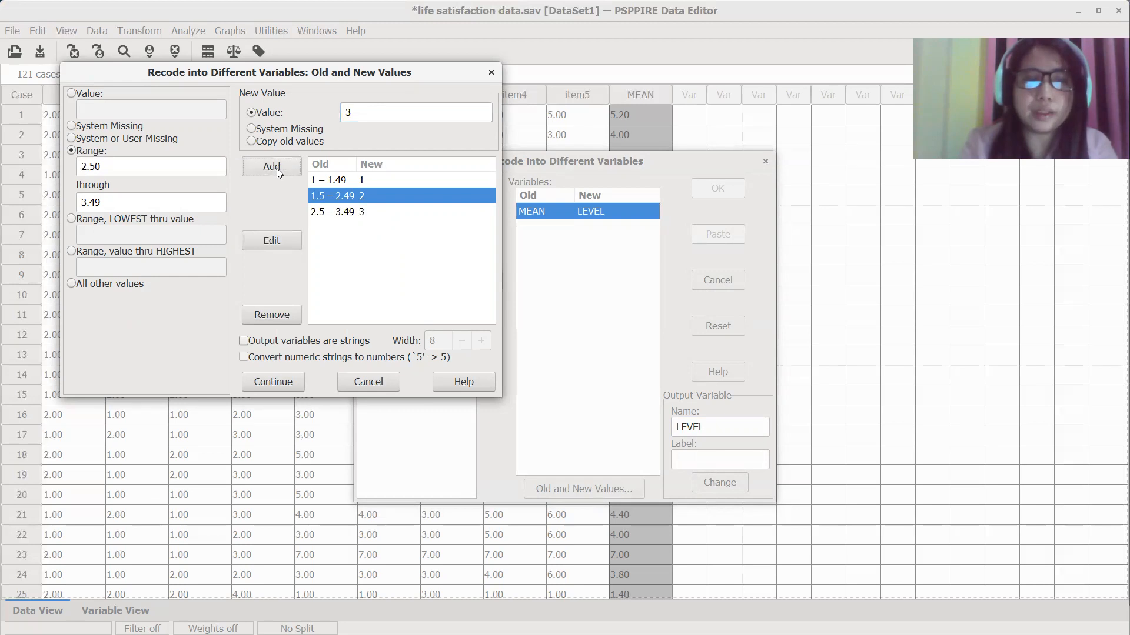
Add a recode rule that maps the range 3.50 through 4.49 to the new value 4
click(147, 165)
double_click(147, 165)
text(3.50)
key(Tab)
text(4.4)
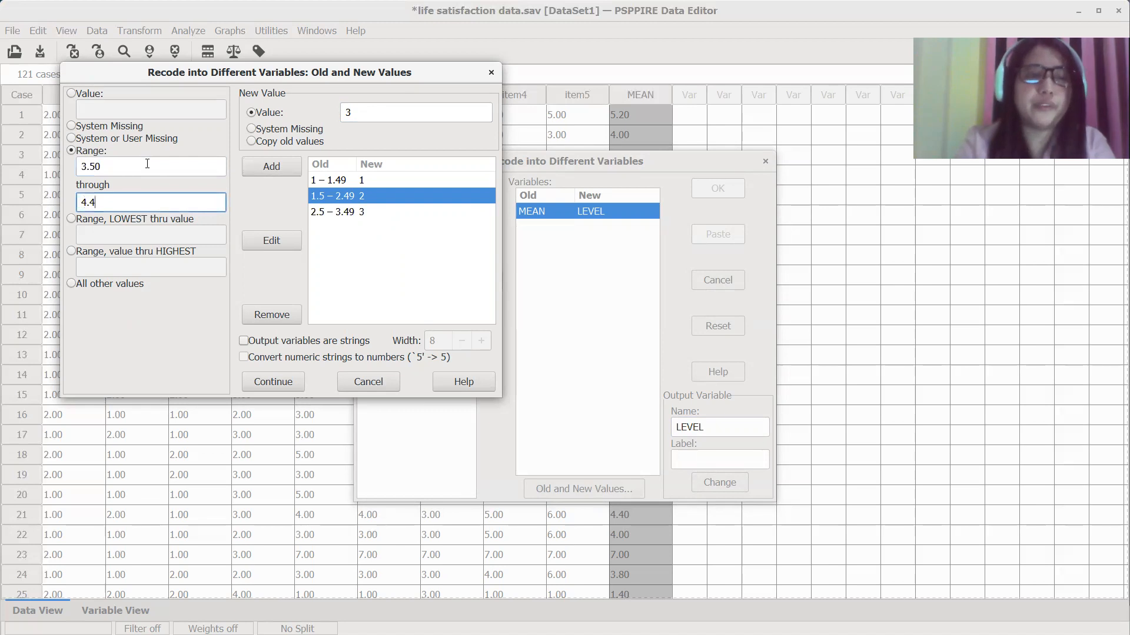
text(9)
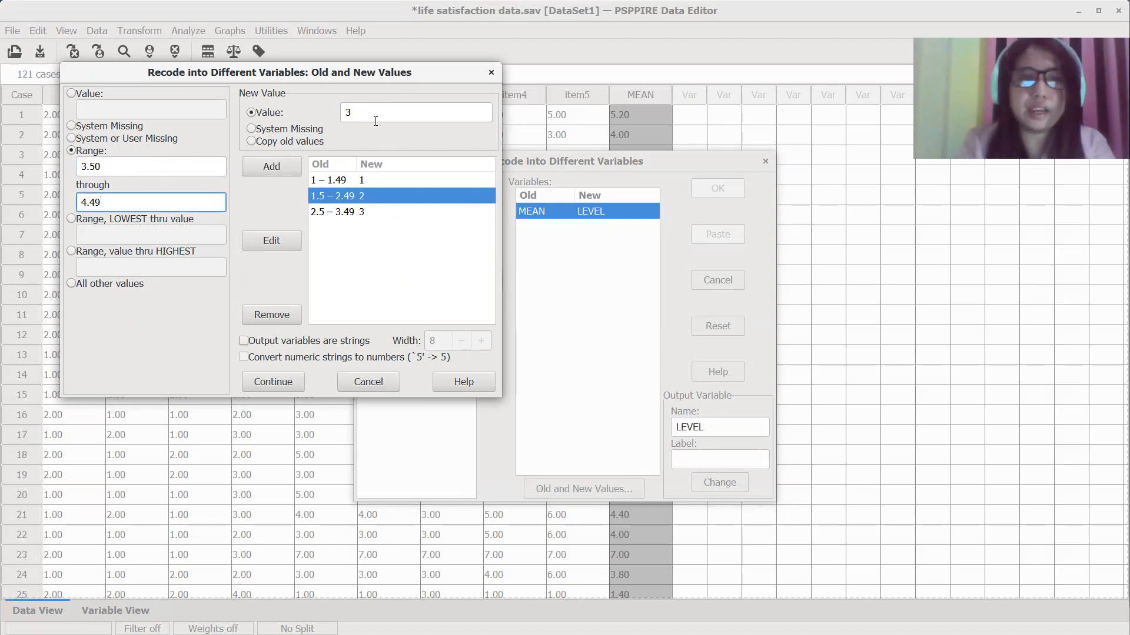
click(374, 114)
key(BackSpace)
text(4)
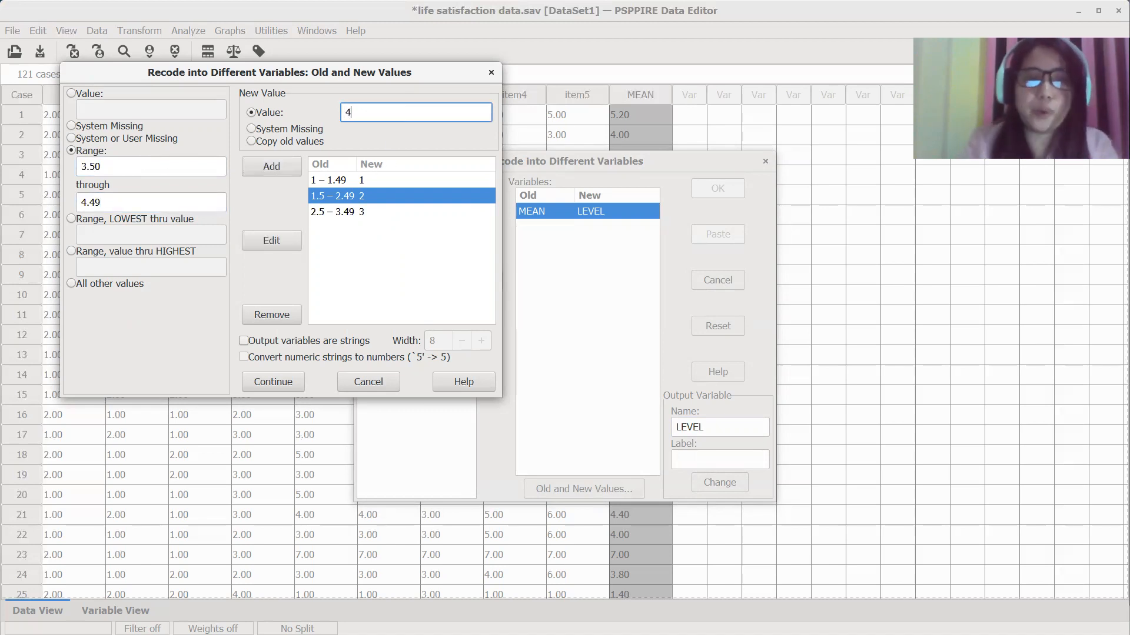
click(291, 166)
Add a recode rule that maps the range 4.50 through 5.49 to the new value 5
click(136, 170)
double_click(136, 170)
text(4.5)
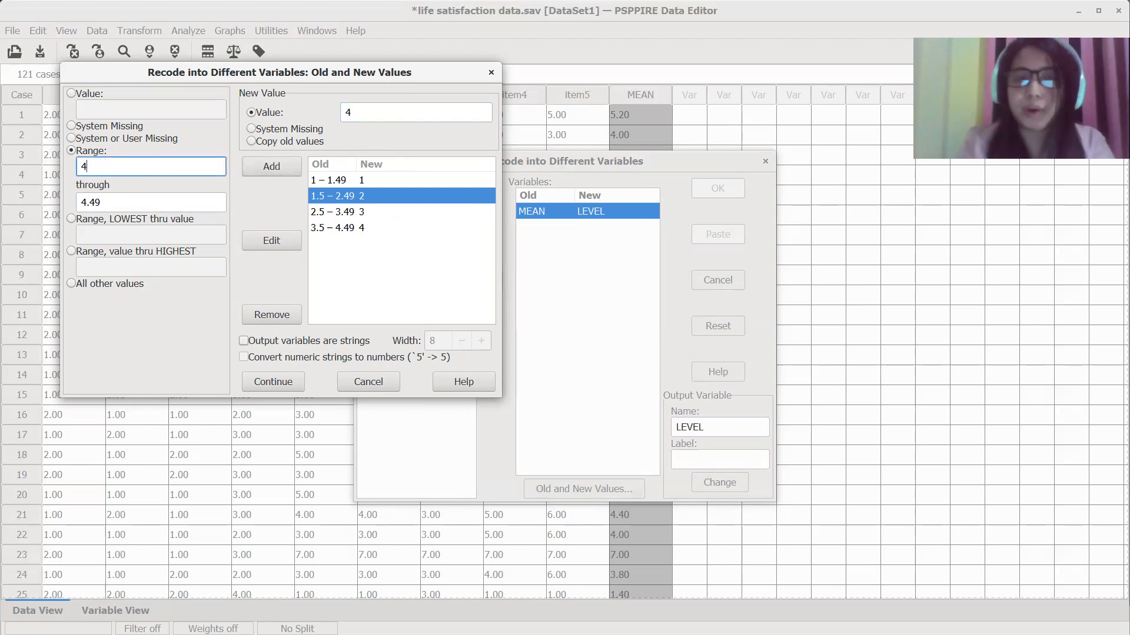
key(Tab)
text(5.49)
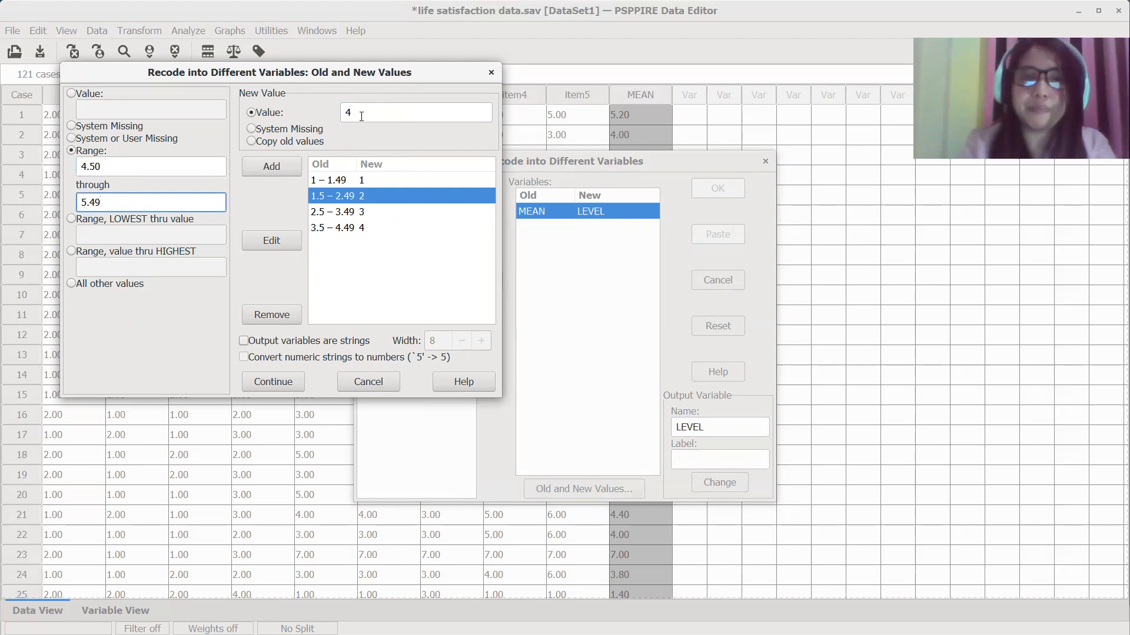
click(358, 113)
key(BackSpace)
text(5)
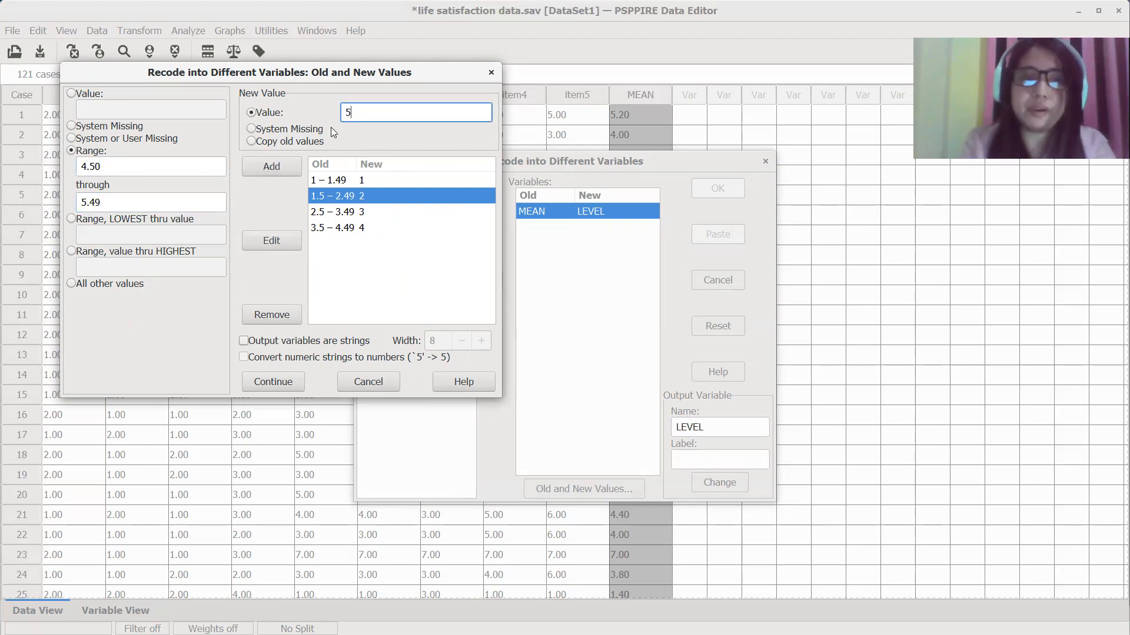
click(290, 166)
Add a recode rule that maps the range 5.50 through 6.00 to the new value 6
click(138, 169)
double_click(138, 169)
text(5.50)
key(Tab)
text(6.)
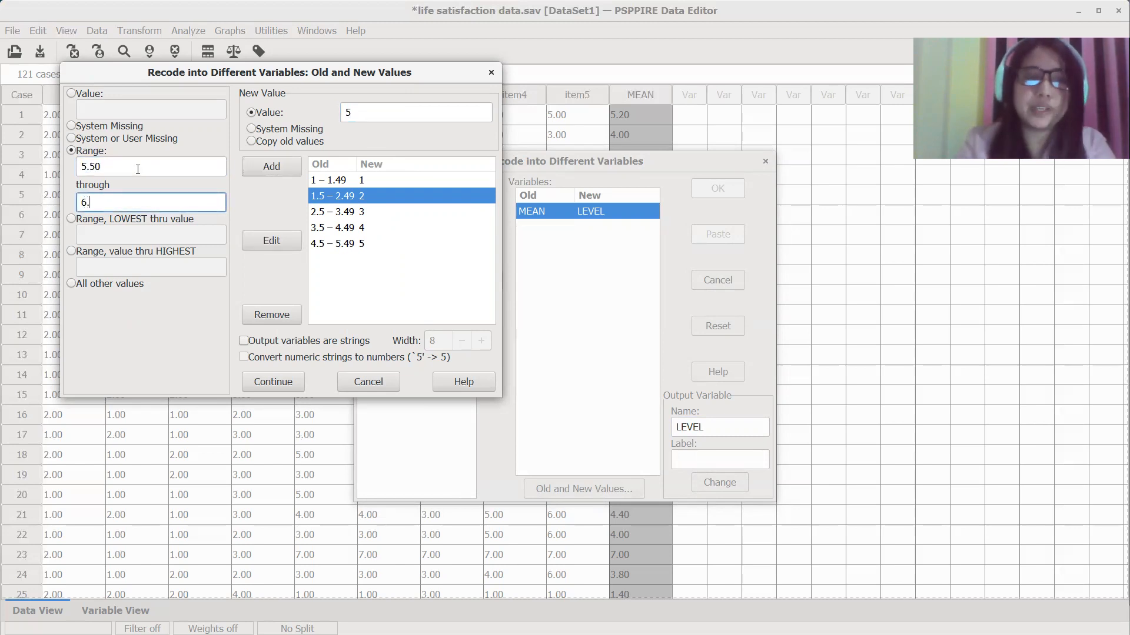
text(00)
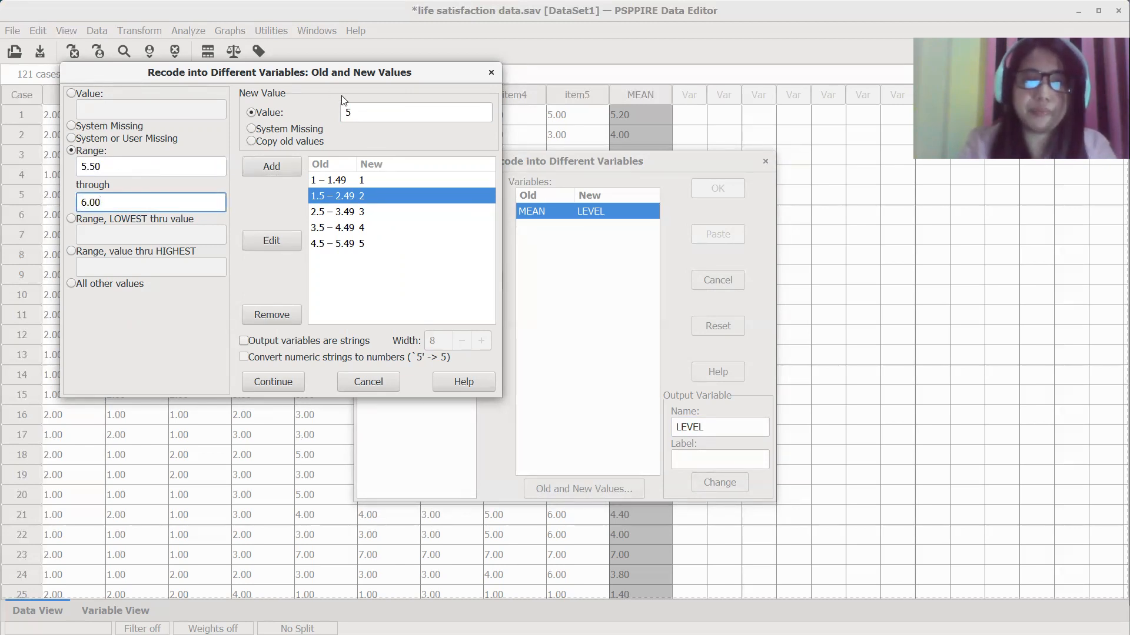
click(378, 113)
key(BackSpace)
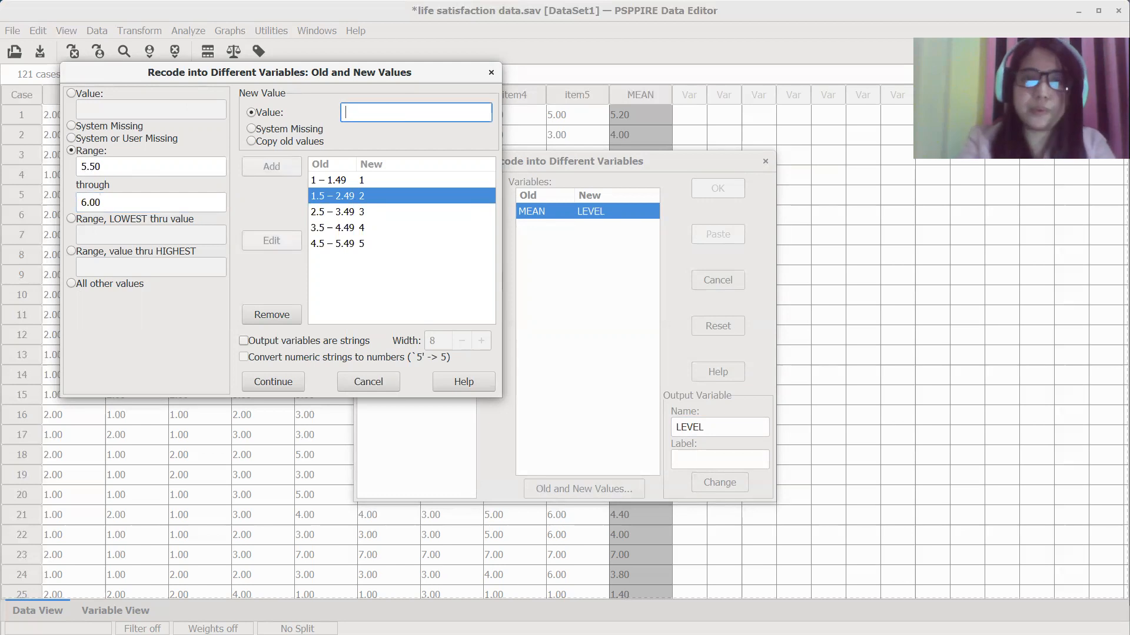
text(6)
click(285, 166)
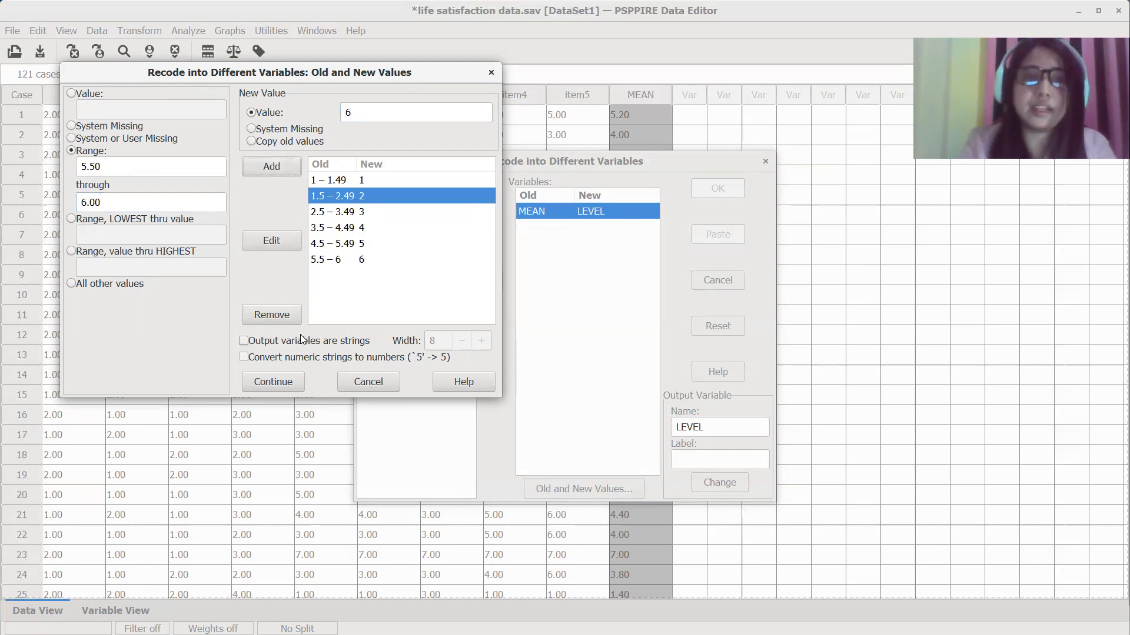
Review the rules for new values 3 through 6 and run the recode of MEAN into LEVEL
click(357, 212)
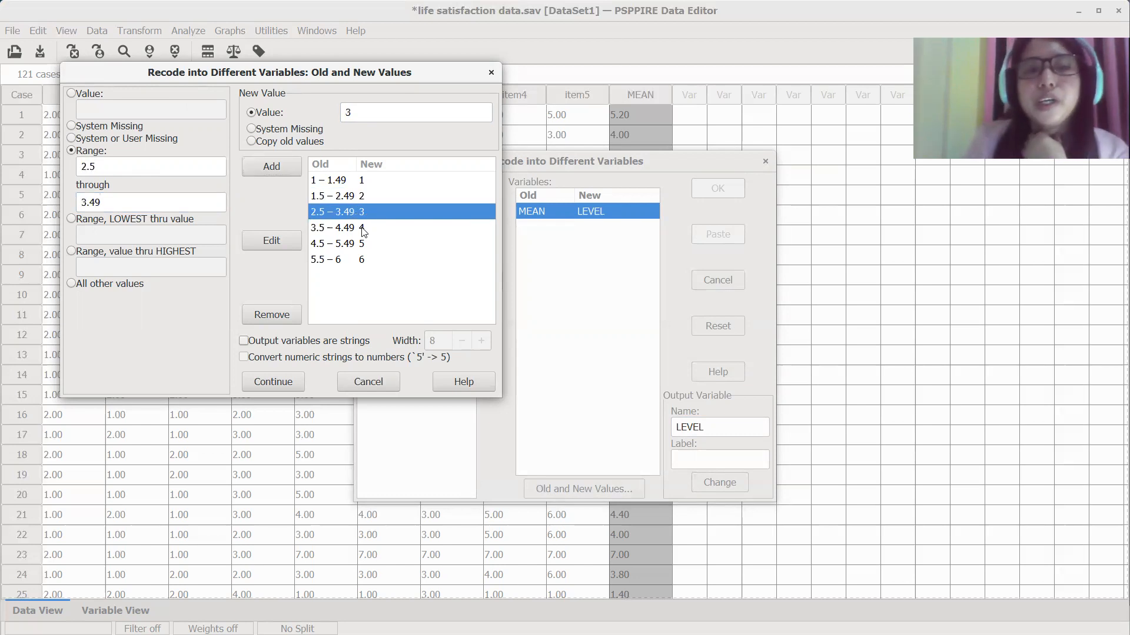
click(362, 227)
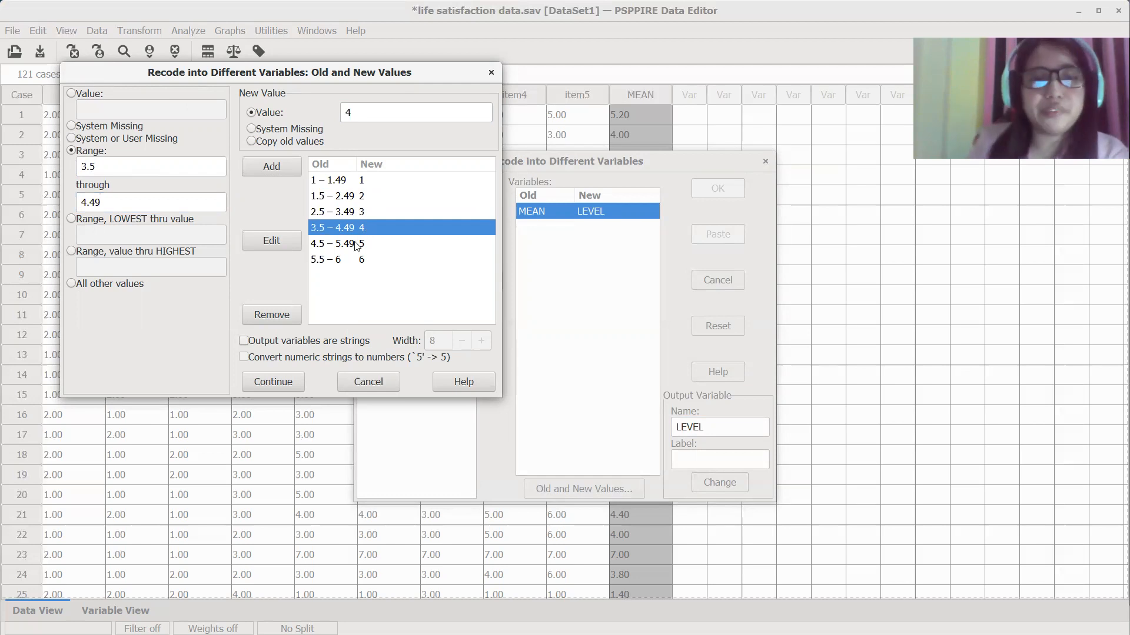
click(355, 244)
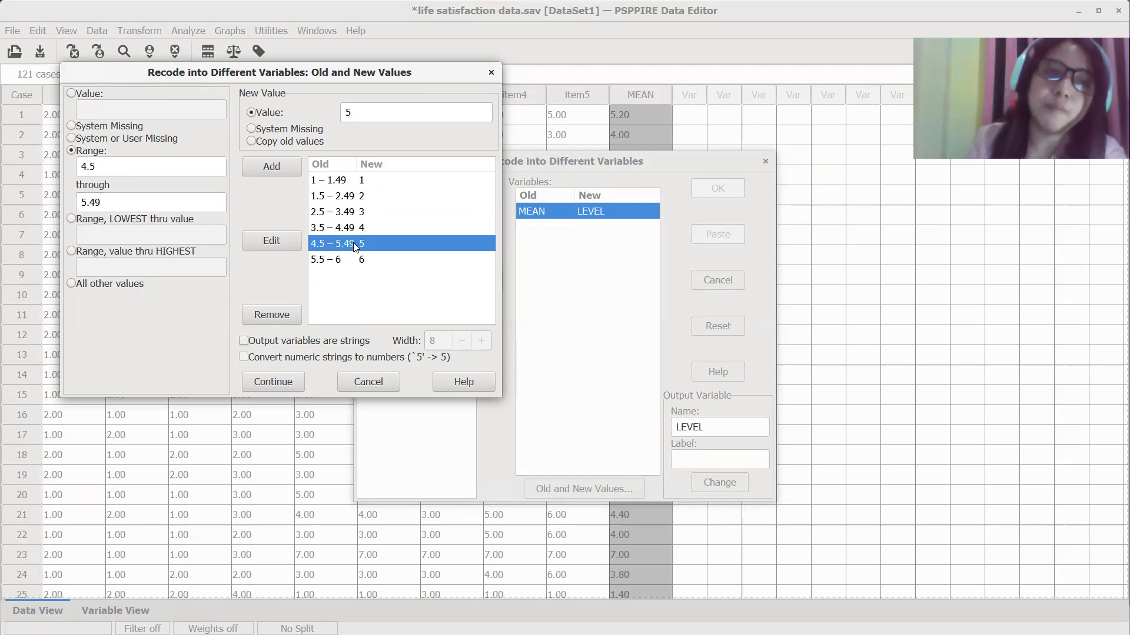
click(342, 261)
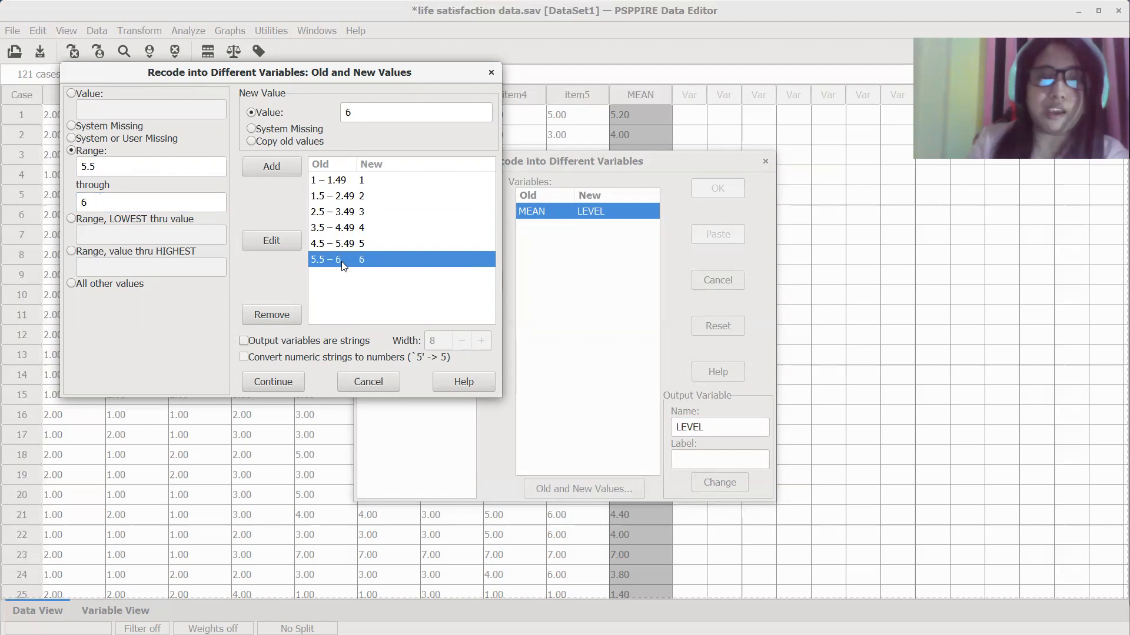
click(287, 381)
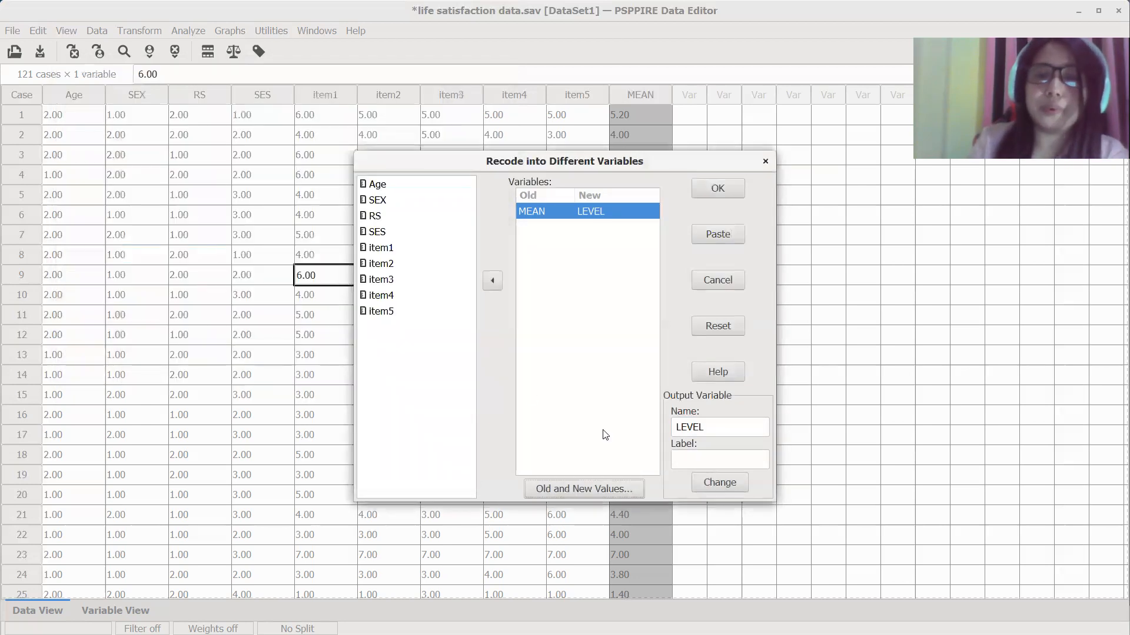
click(721, 188)
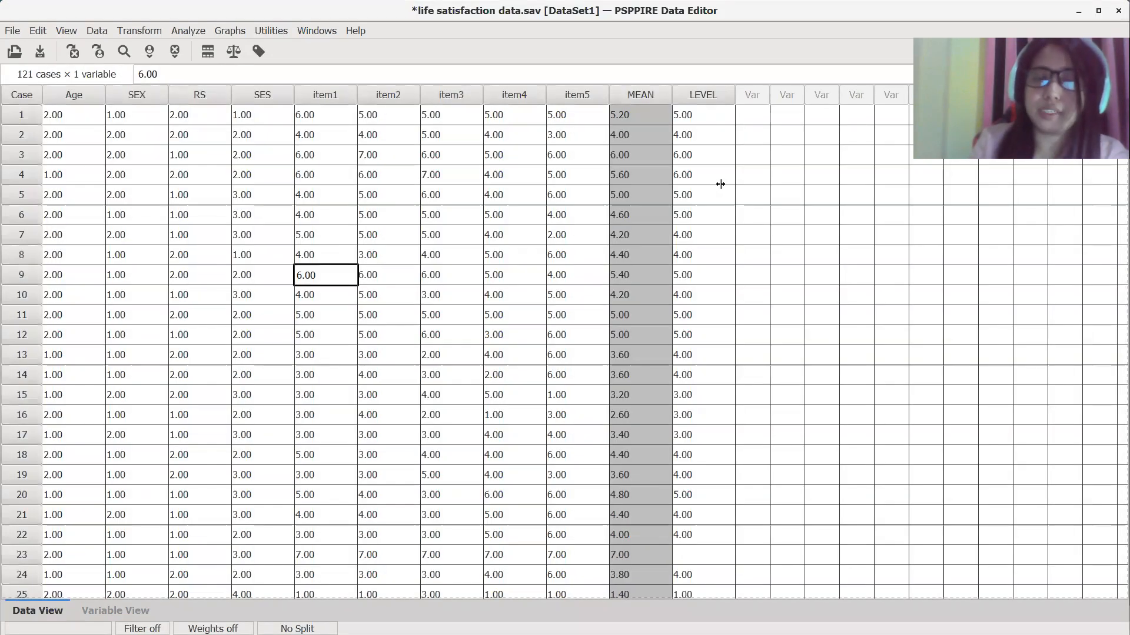
Inspect the LEVEL column and its variable definition, and check the scale ranges in the Word document's qualitative description table
click(708, 94)
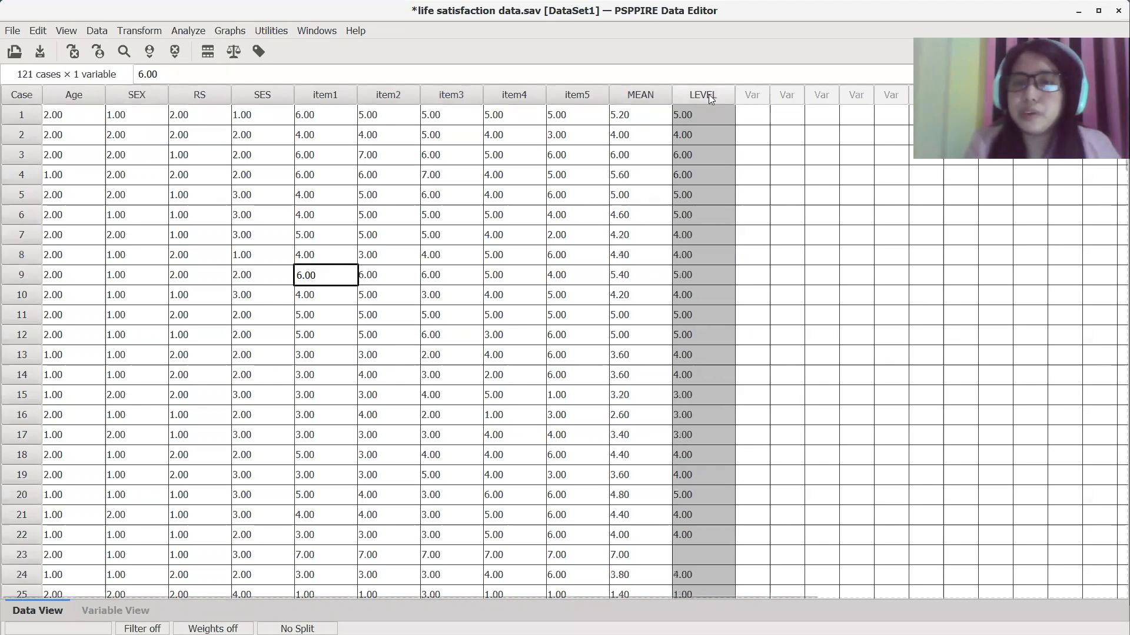
double_click(708, 94)
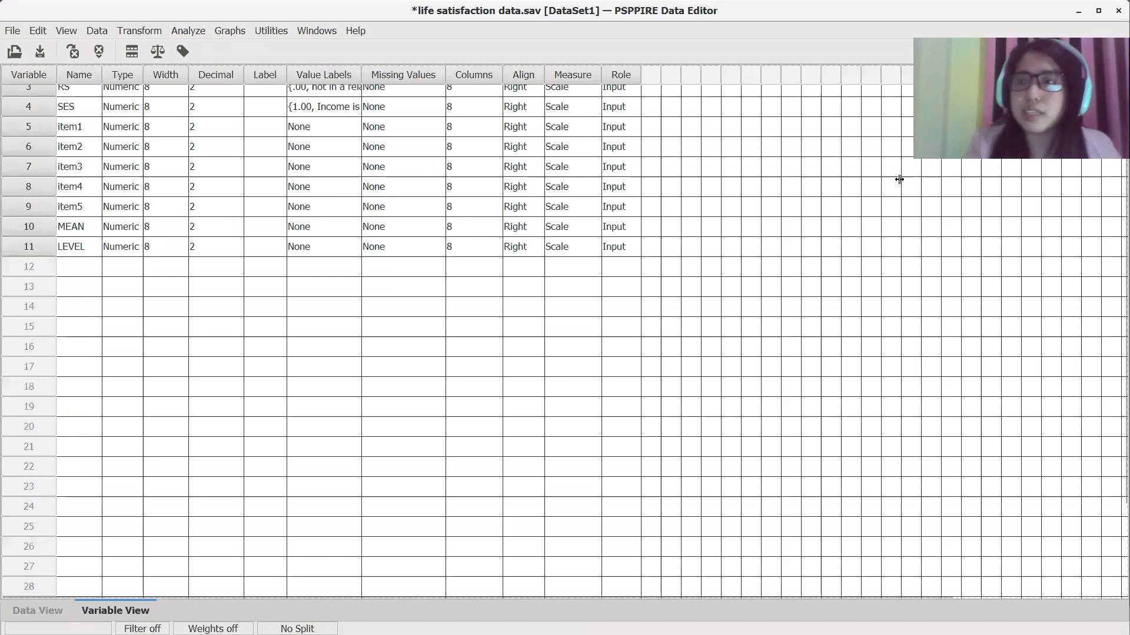
click(1080, 14)
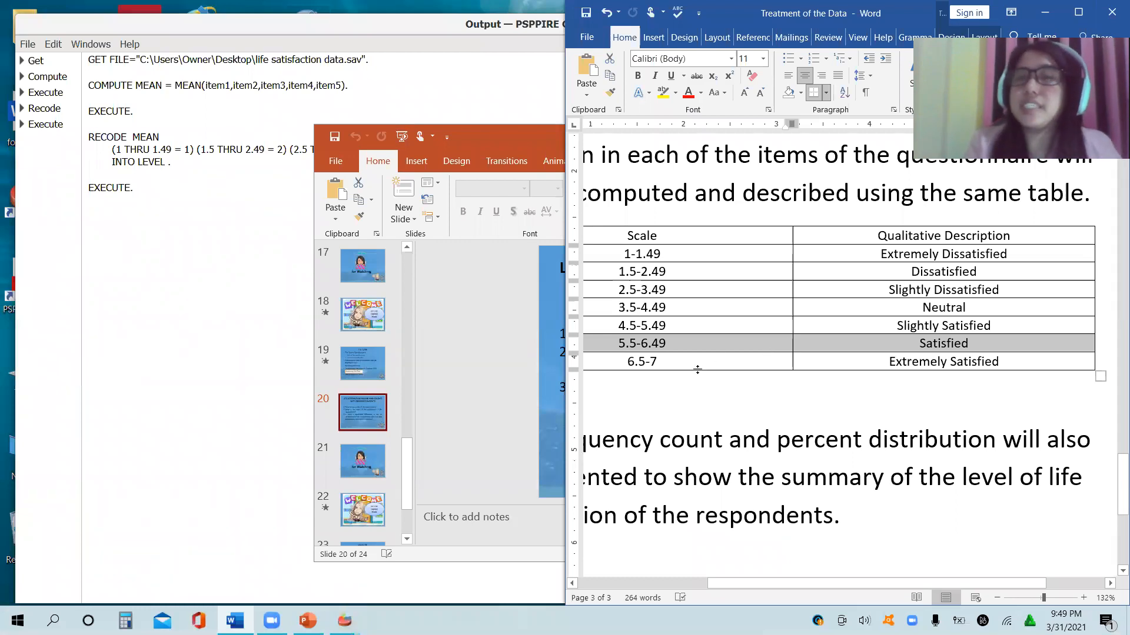
click(667, 358)
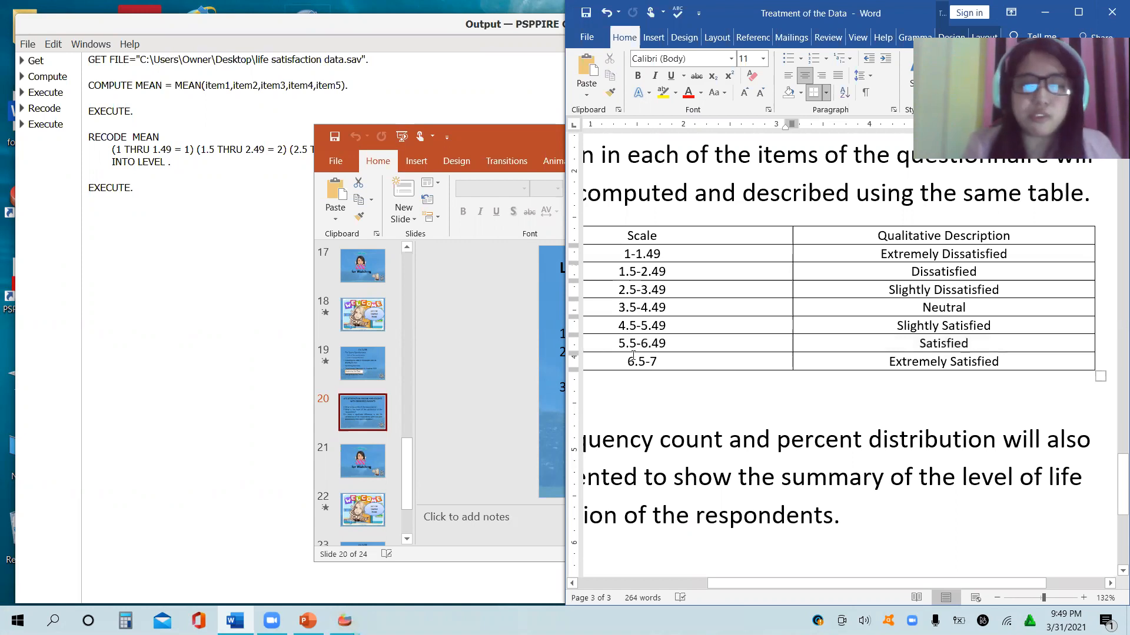
click(344, 621)
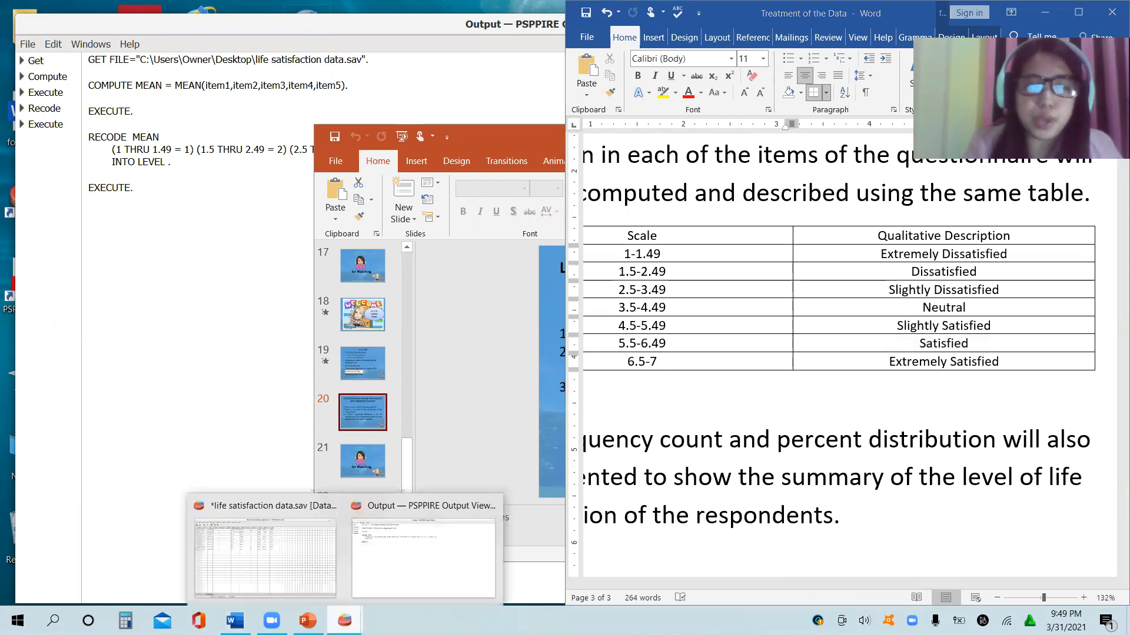
click(309, 577)
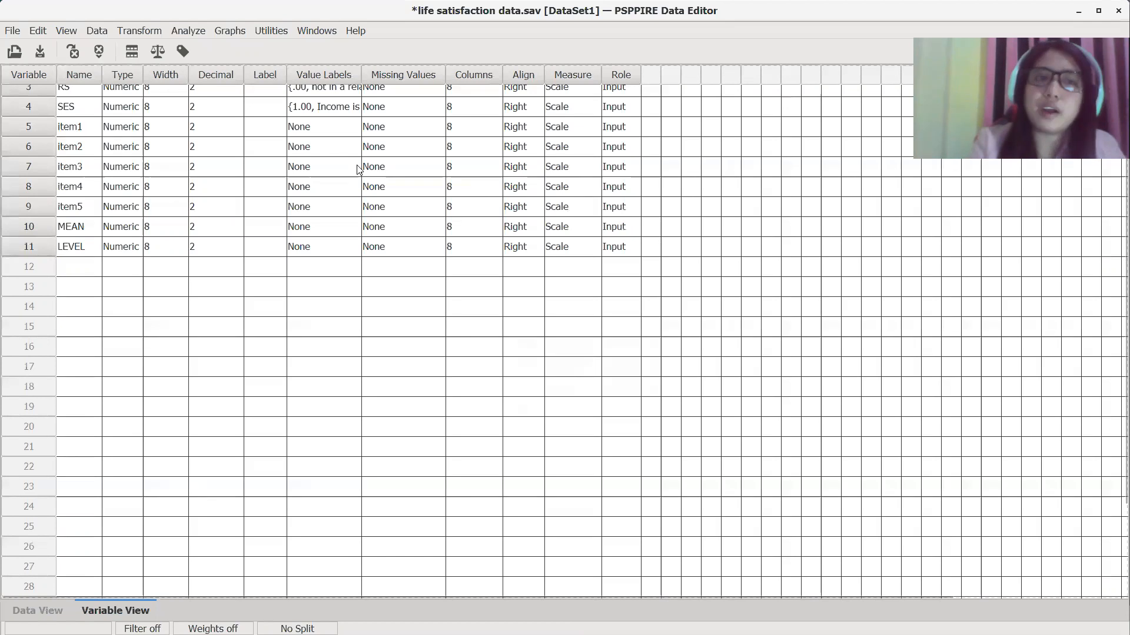
Reopen the old and new values of the recode into different variables and remove the rule for new value 6
click(137, 30)
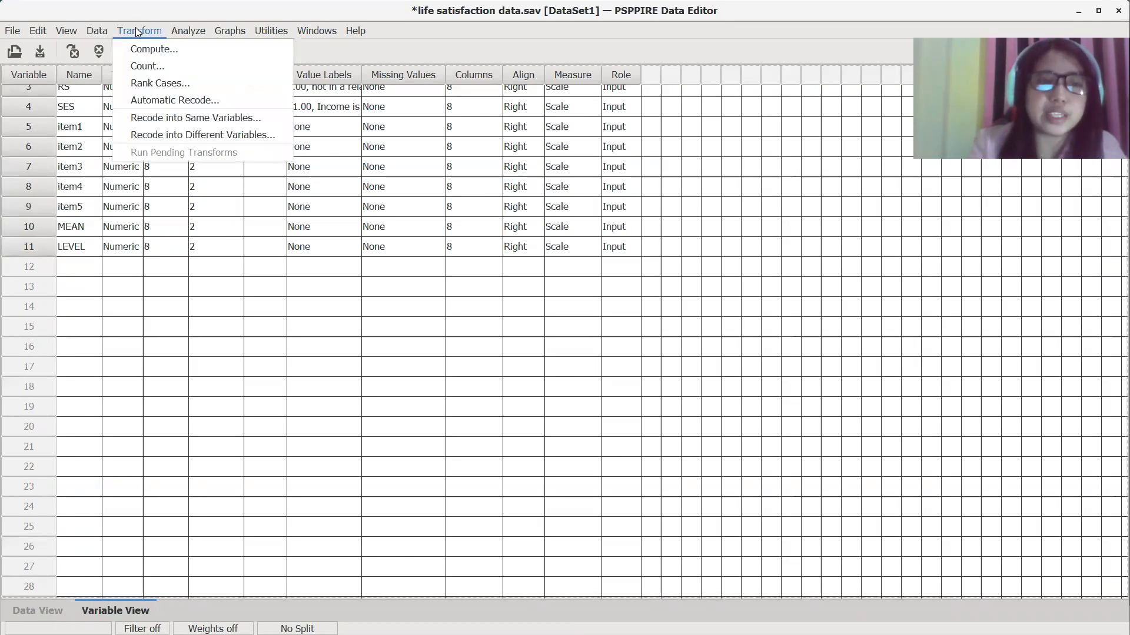
click(196, 135)
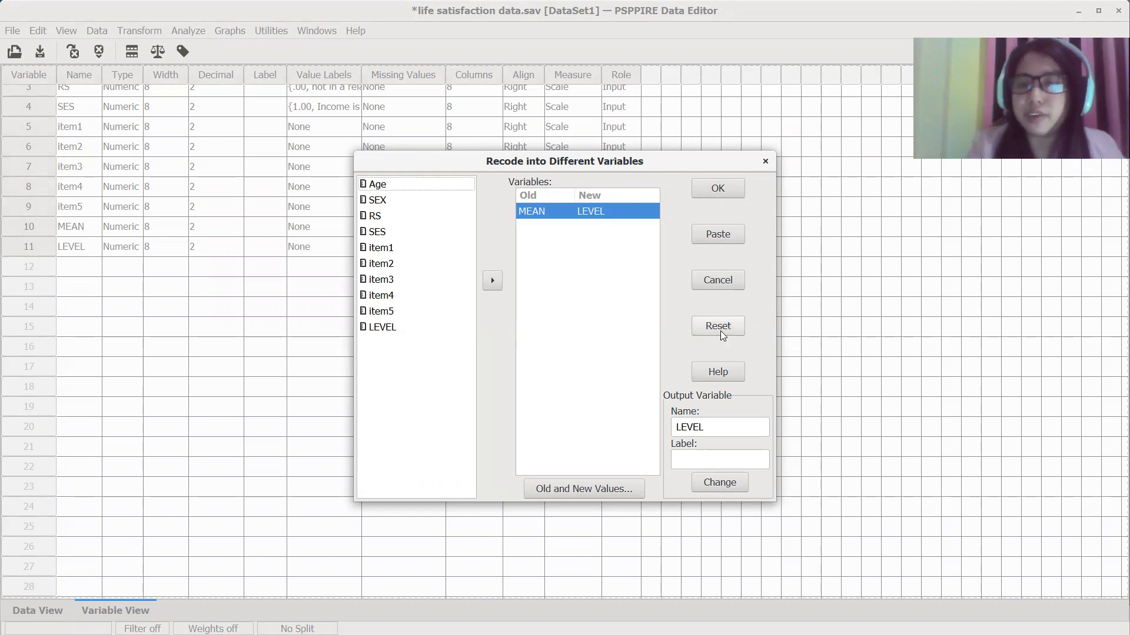
click(579, 488)
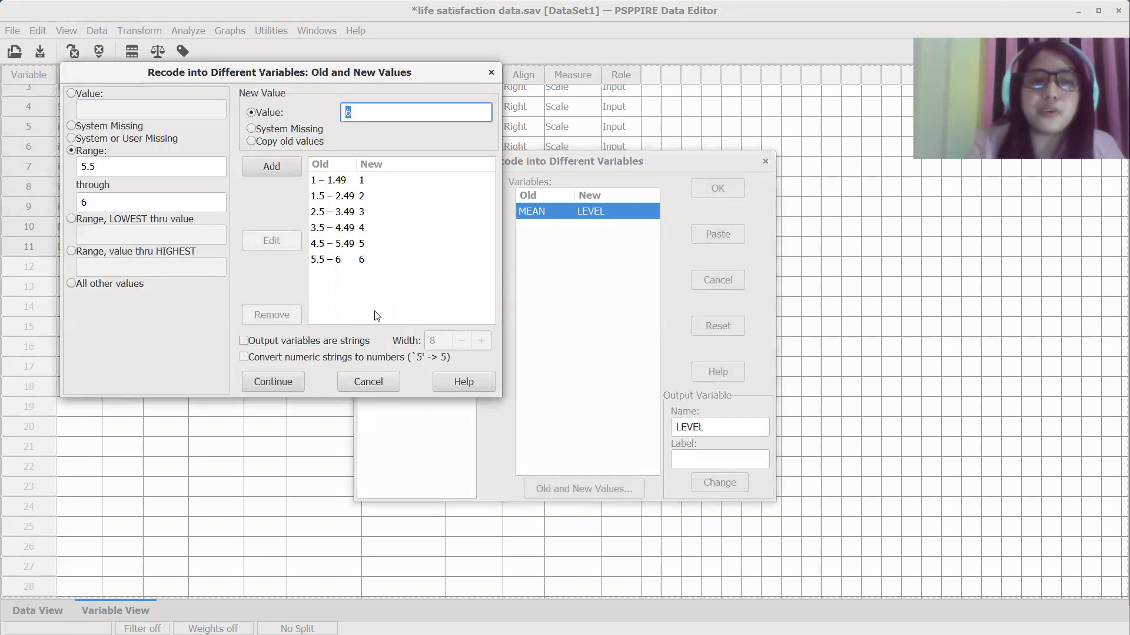
click(340, 261)
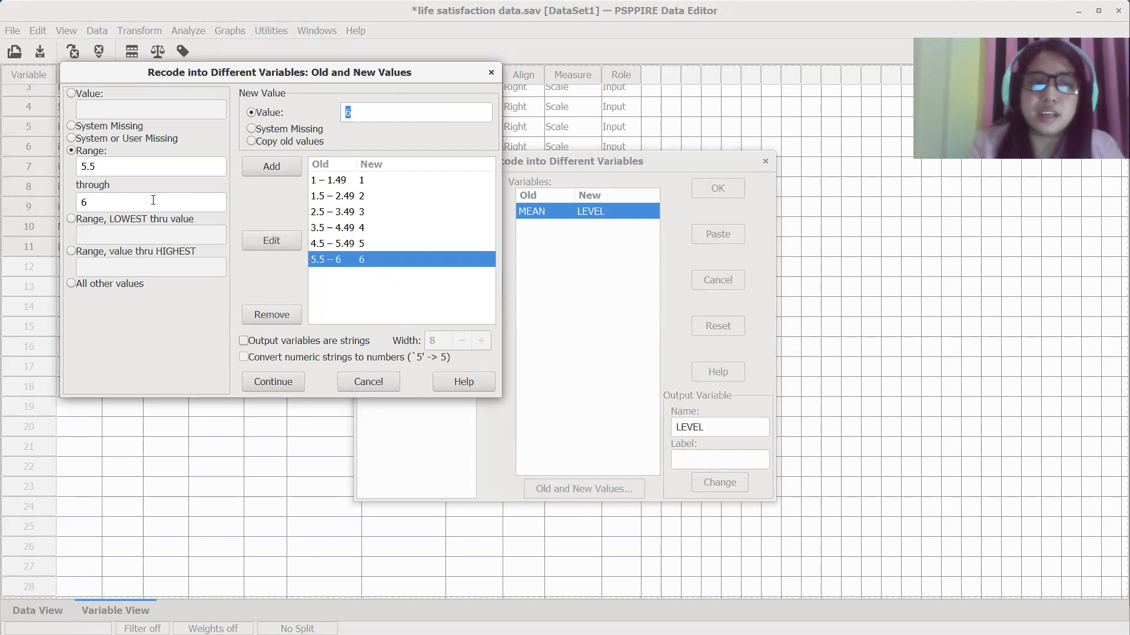
click(274, 315)
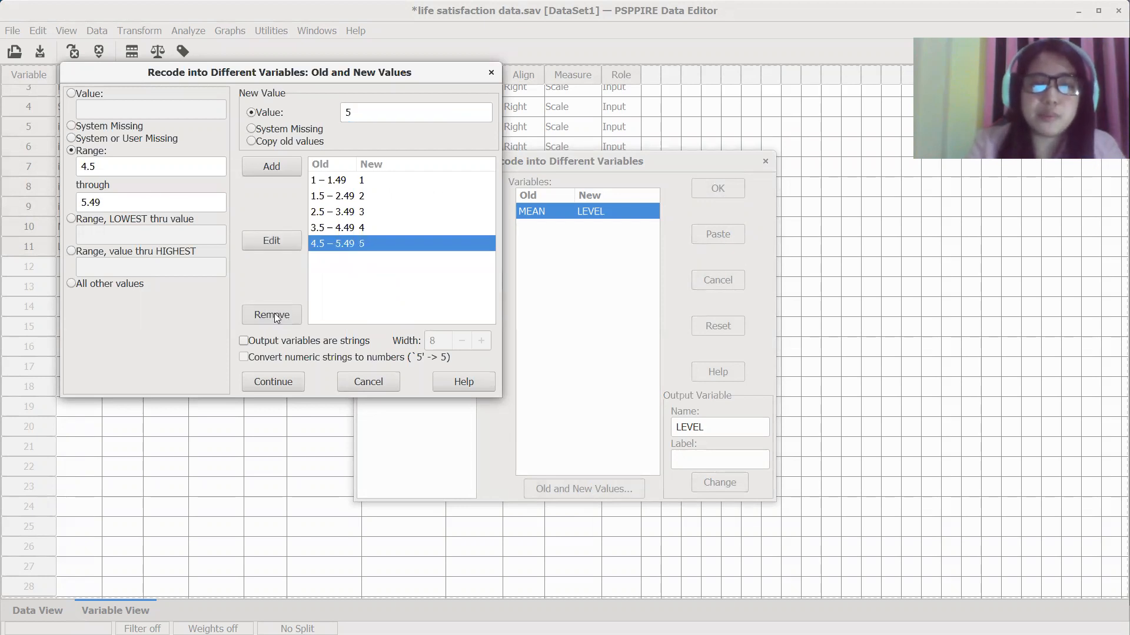
Add a recode rule that maps the range 5.50 through 6.49 to the new value 6
click(141, 164)
double_click(141, 164)
text(5.)
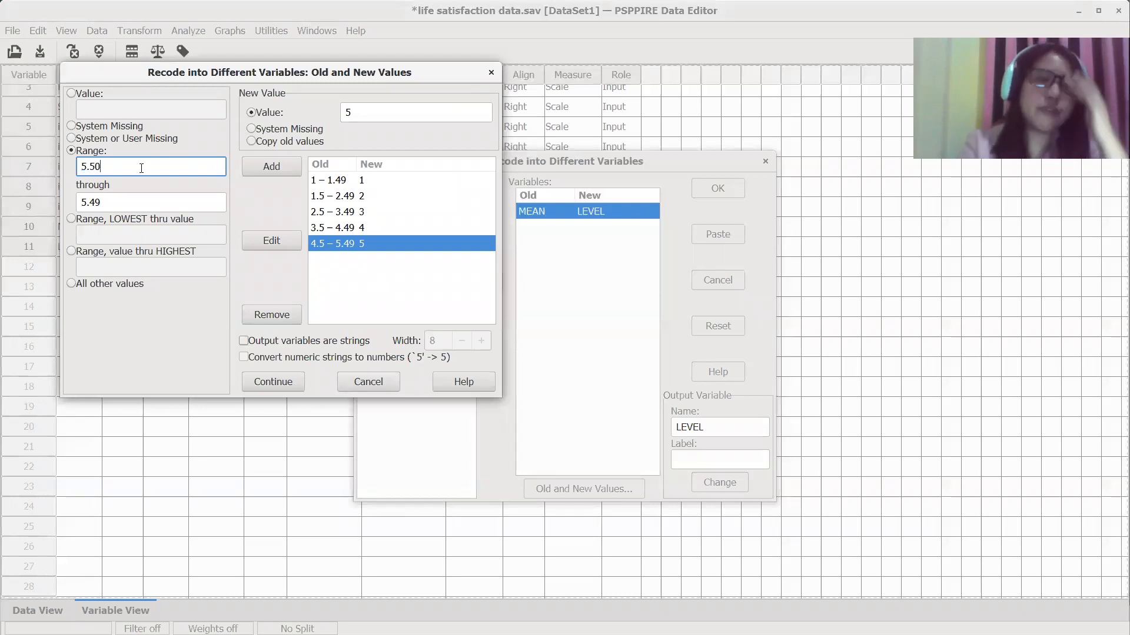
click(140, 201)
key(BackSpace)
key(BackSpace)
key(BackSpace)
key(BackSpace)
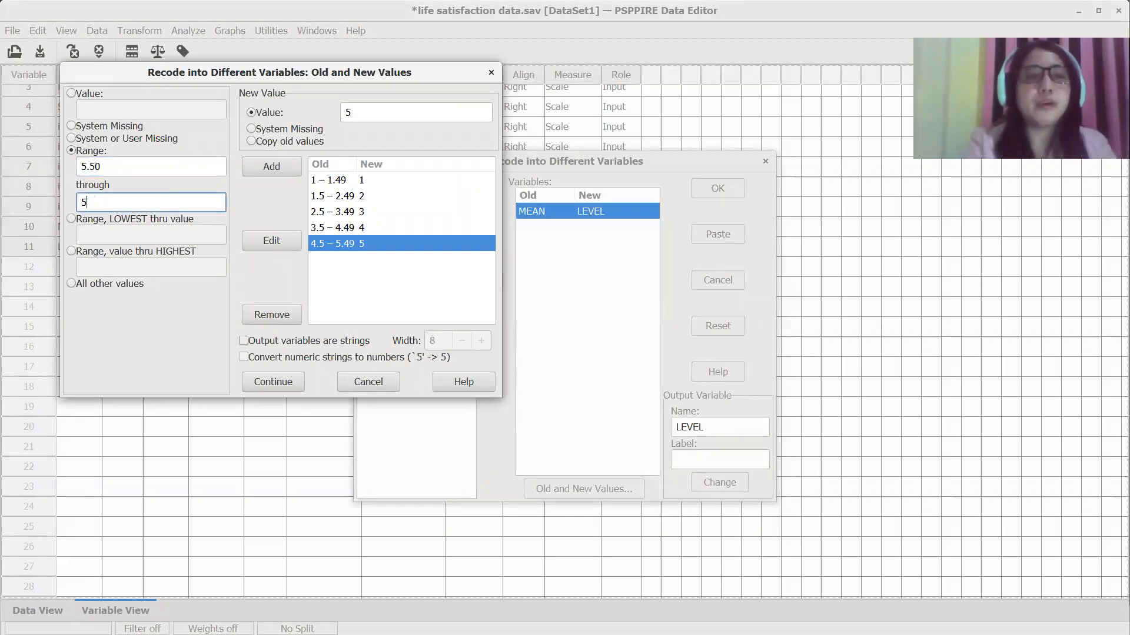
text(6.49)
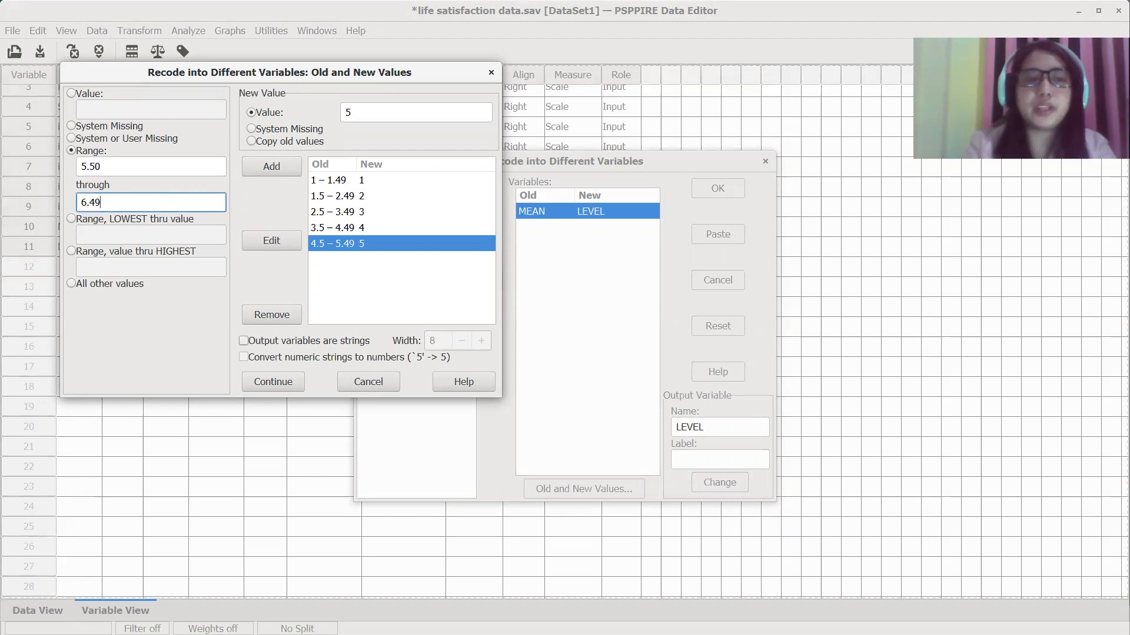
click(372, 106)
key(BackSpace)
text(6)
click(279, 165)
Add a recode rule that maps the range 6.50 through 7.00 to the new value 7, and run the recode of MEAN into LEVEL
click(180, 165)
key(BackSpace)
key(BackSpace)
key(BackSpace)
key(BackSpace)
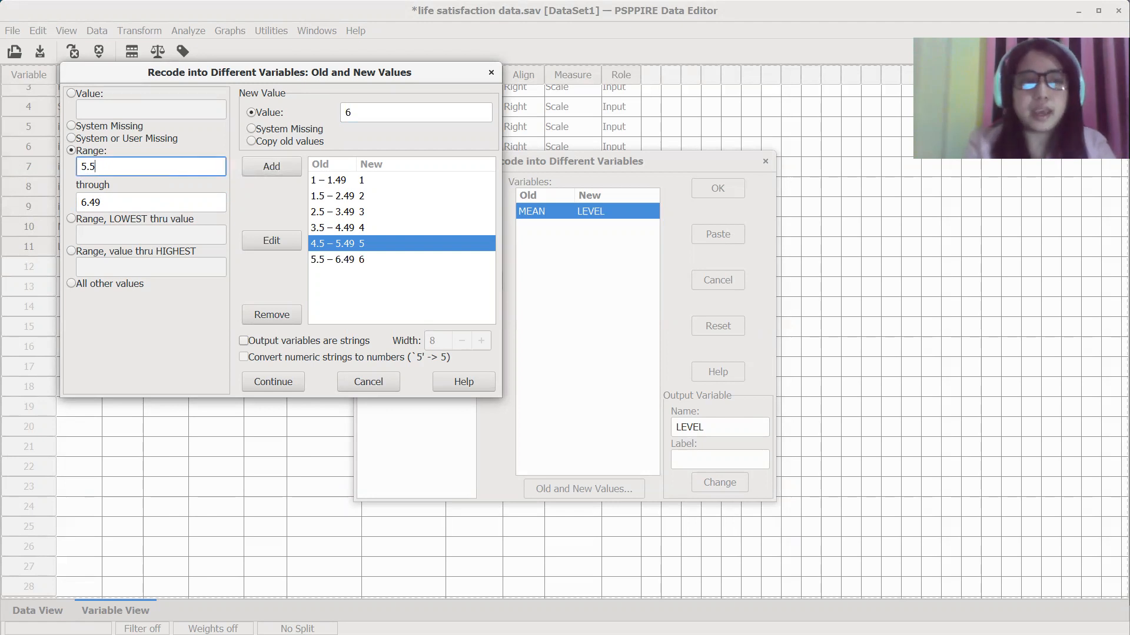
text(6.50)
key(Tab)
text(7.00)
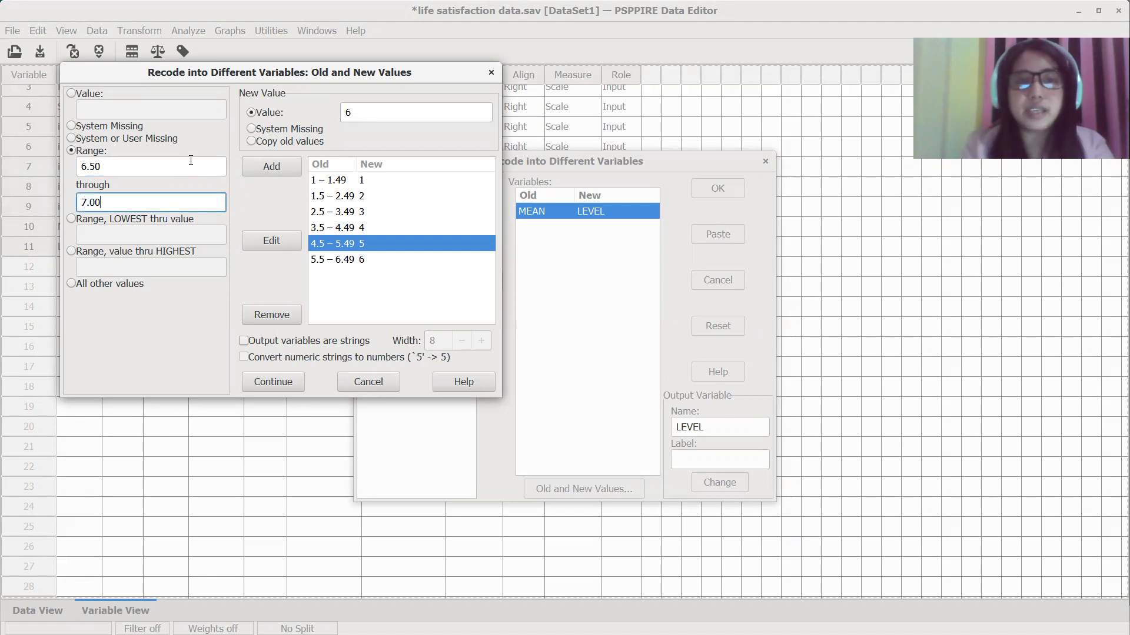
click(409, 107)
key(BackSpace)
text(7)
click(281, 166)
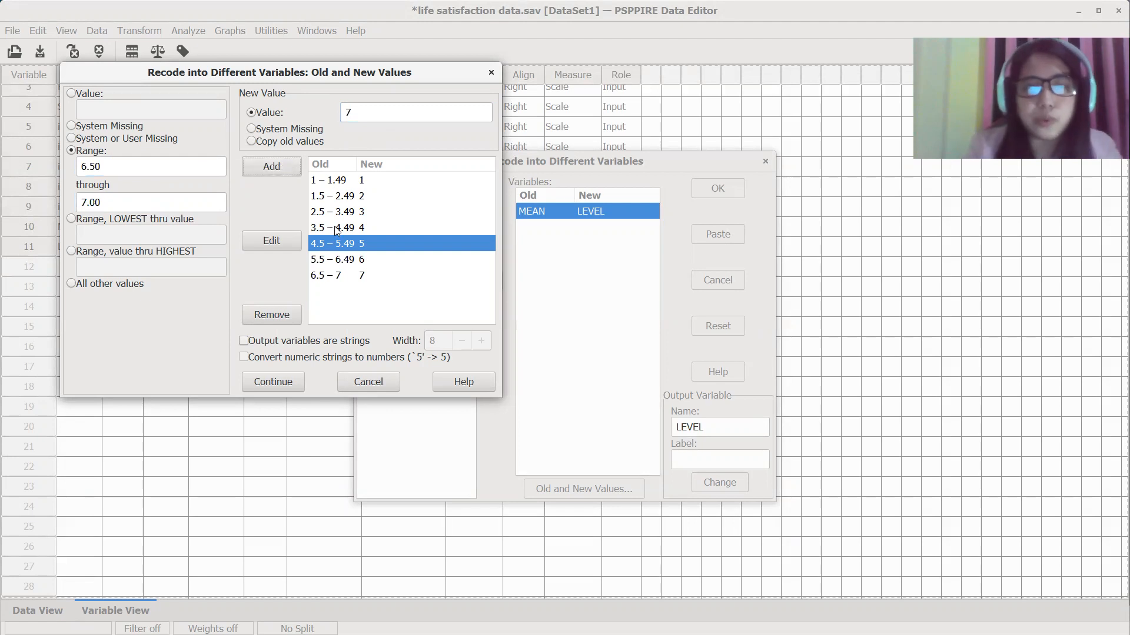
click(274, 383)
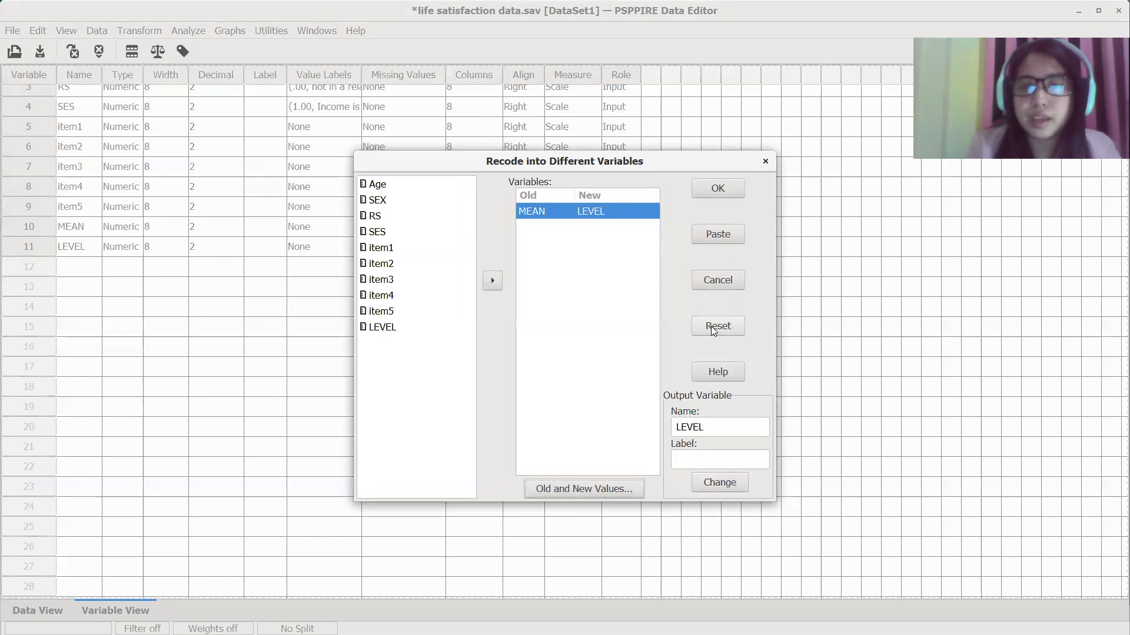
click(718, 189)
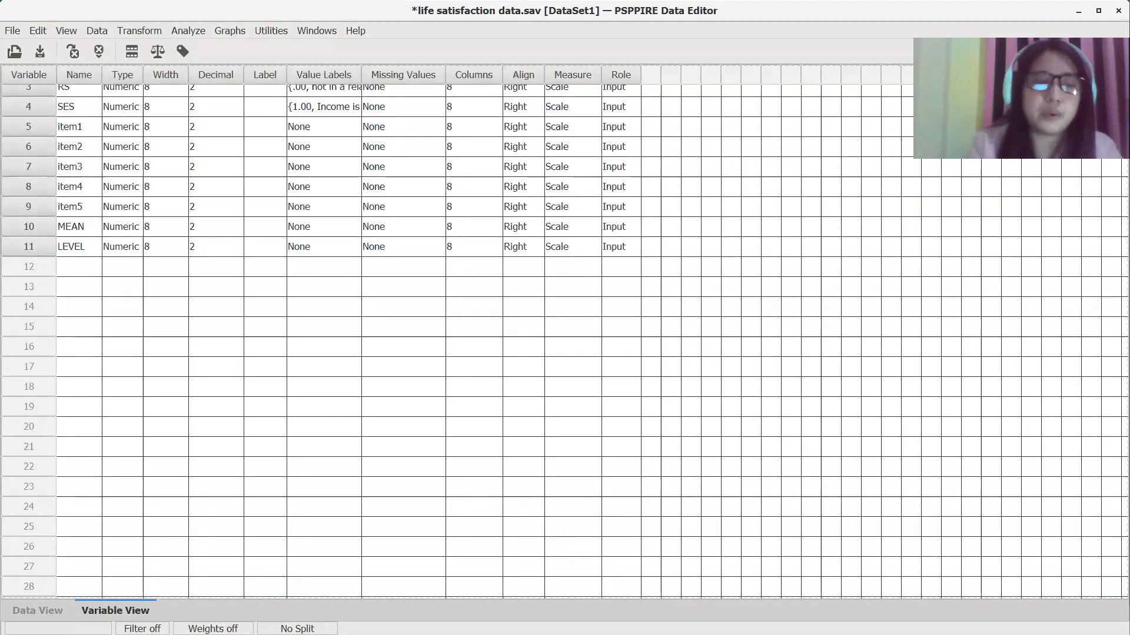
Examine the recoded LEVEL values beside the respondents' MEAN values in the data sheet
click(28, 605)
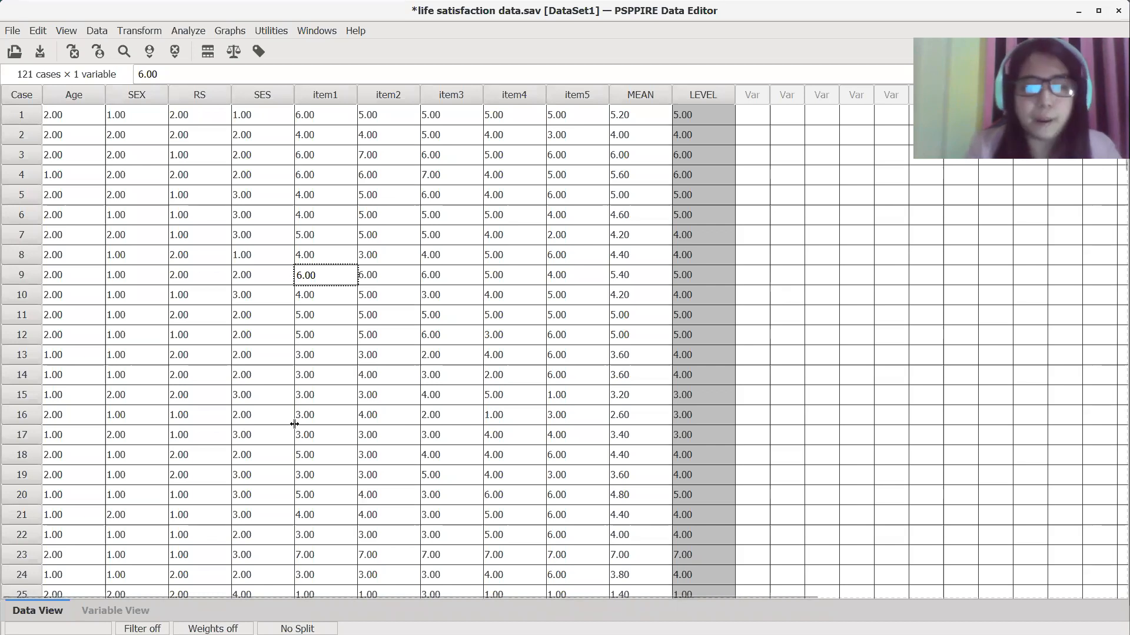
click(379, 397)
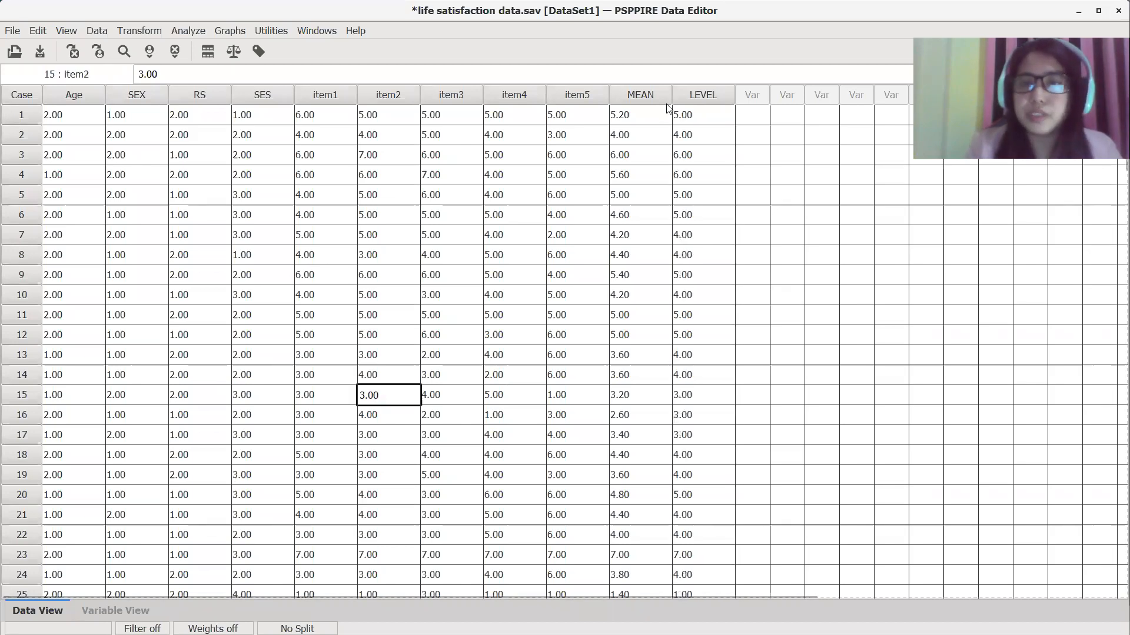
click(694, 94)
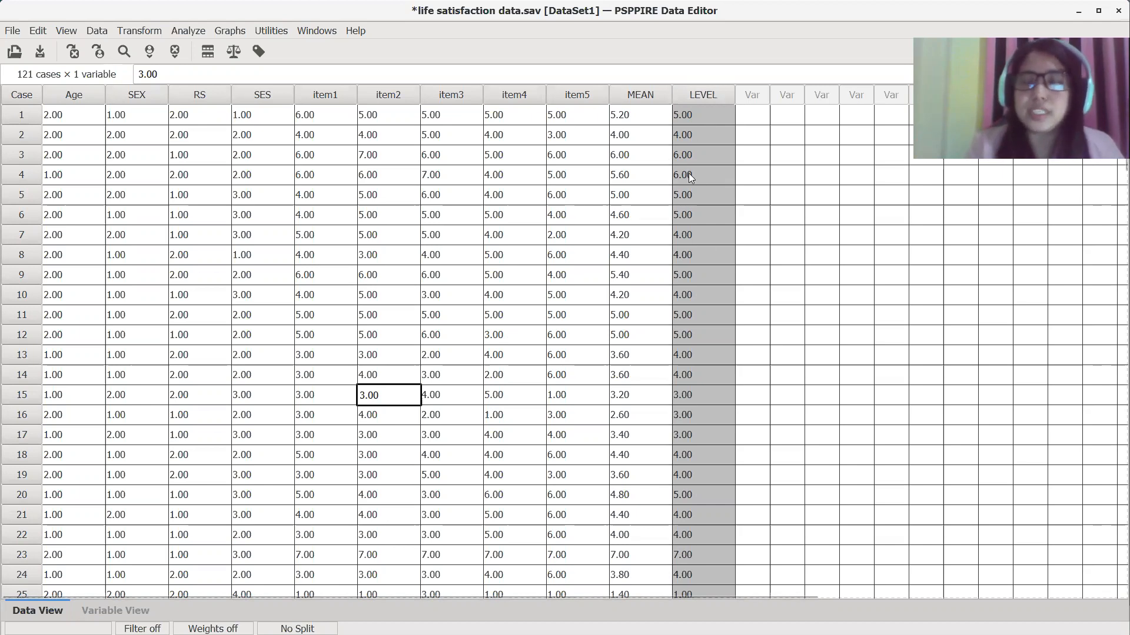
click(687, 114)
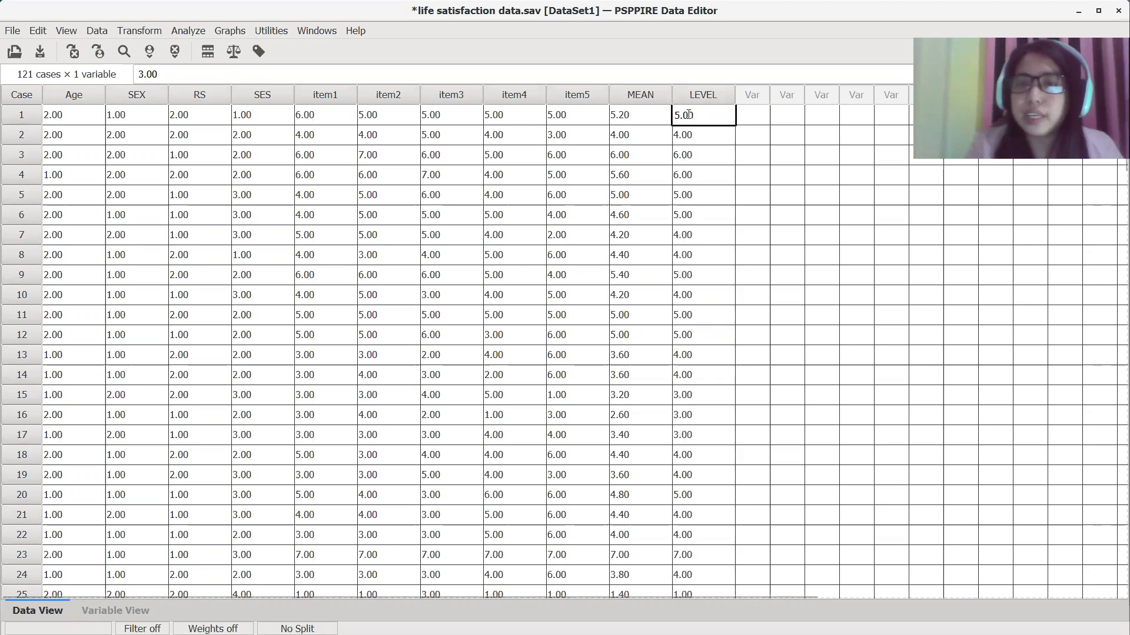
click(695, 141)
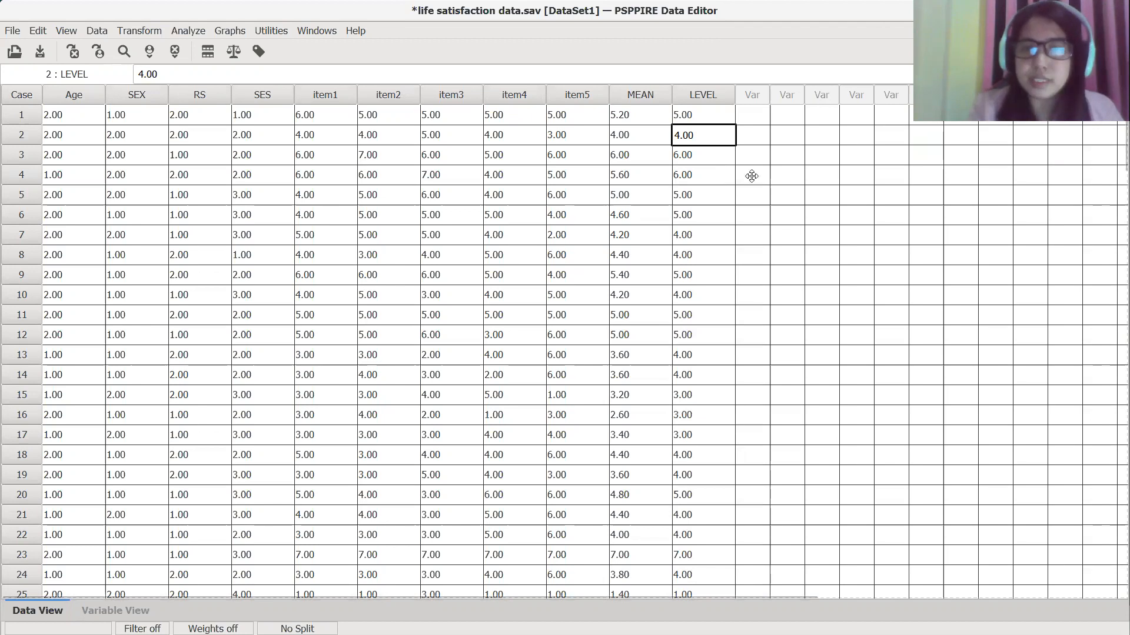
Minimize the Data Editor and the Output Viewer to uncover the Word document with the qualitative description table
drag(751, 176, 827, 79)
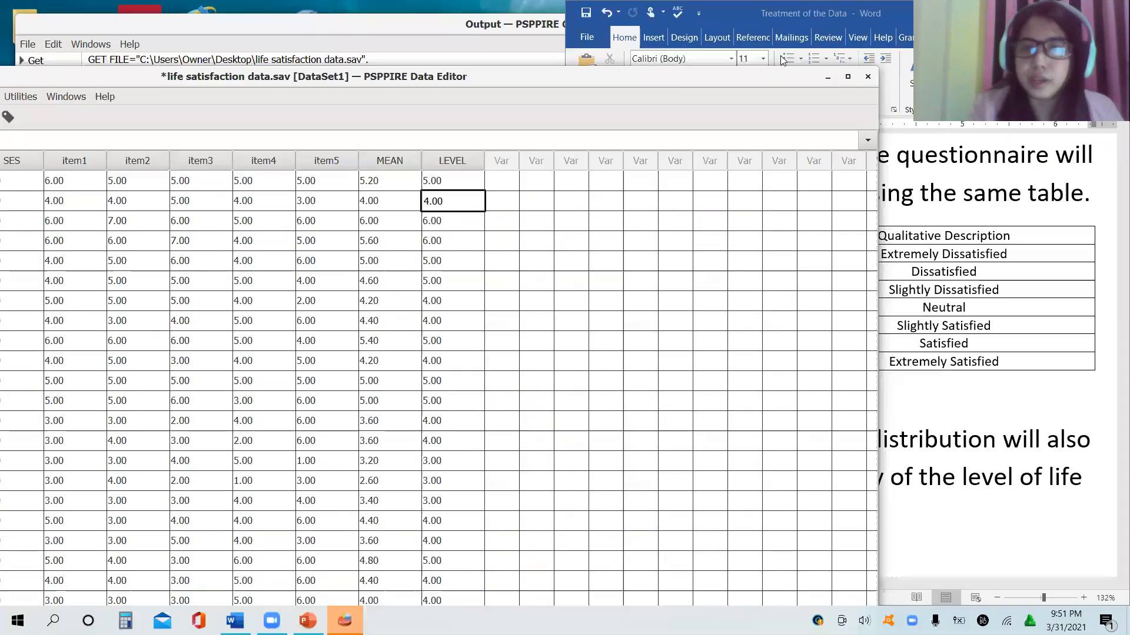
click(826, 78)
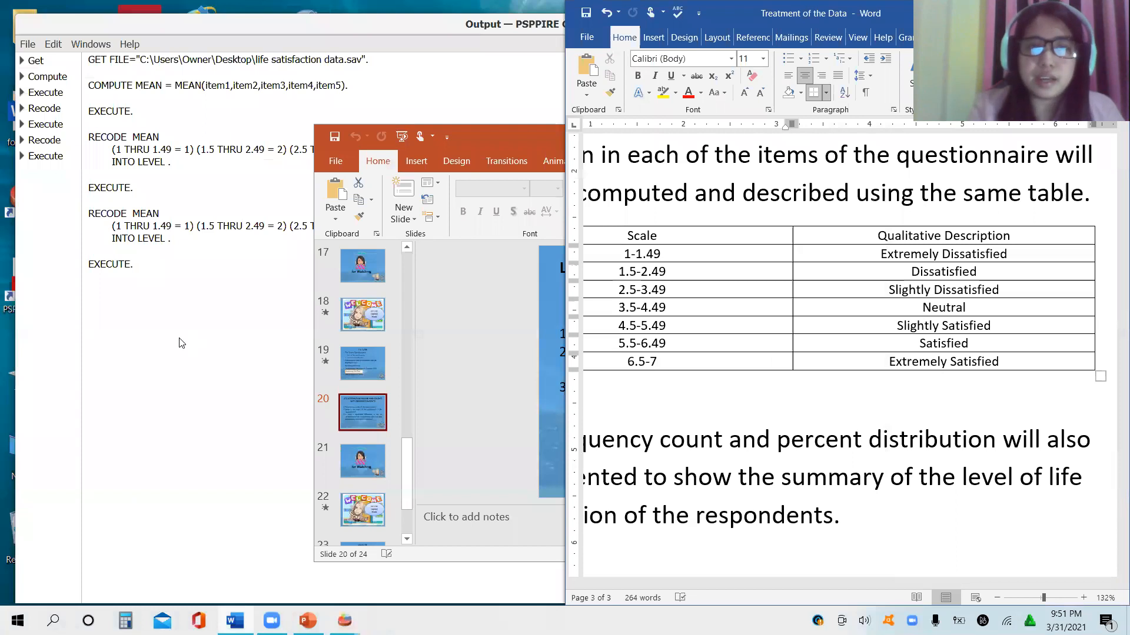
click(183, 343)
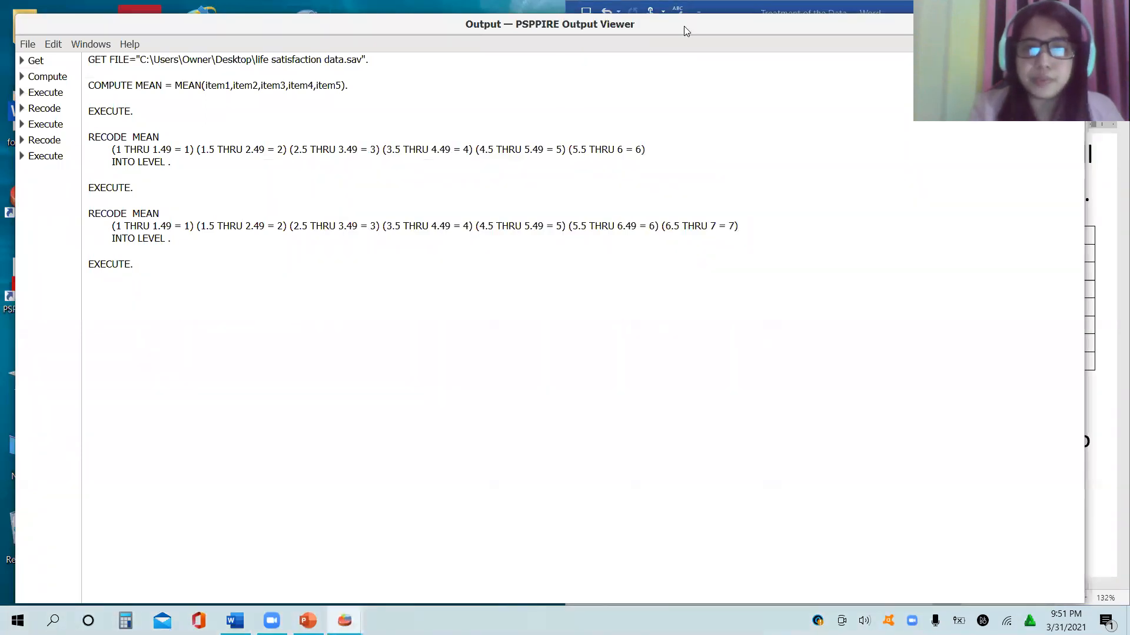
drag(684, 26, 494, 93)
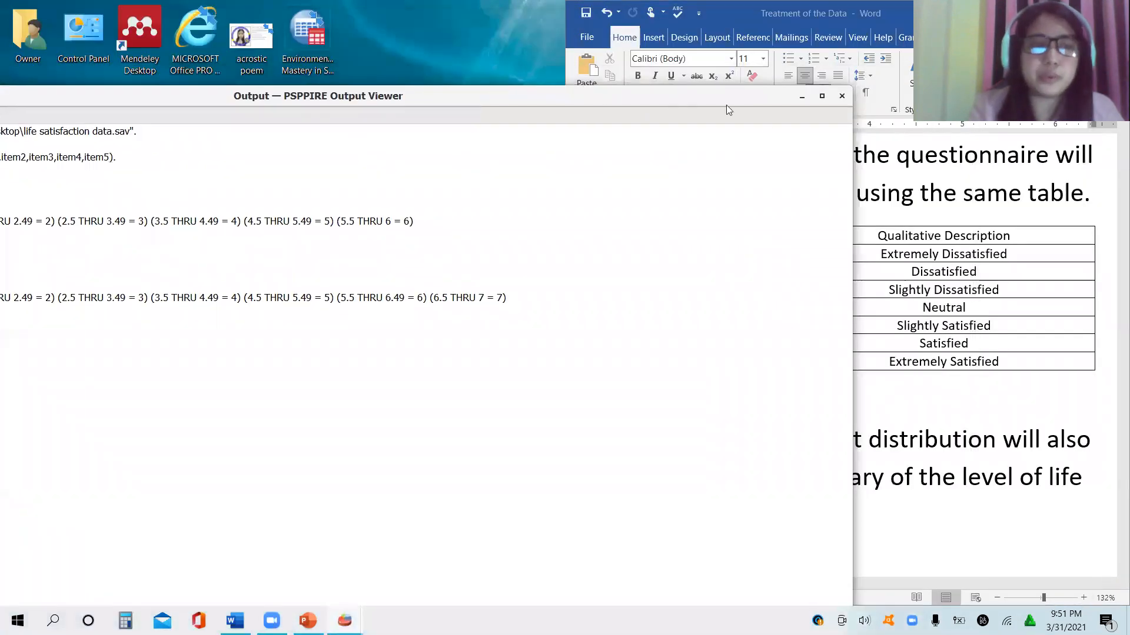
drag(718, 104, 877, 19)
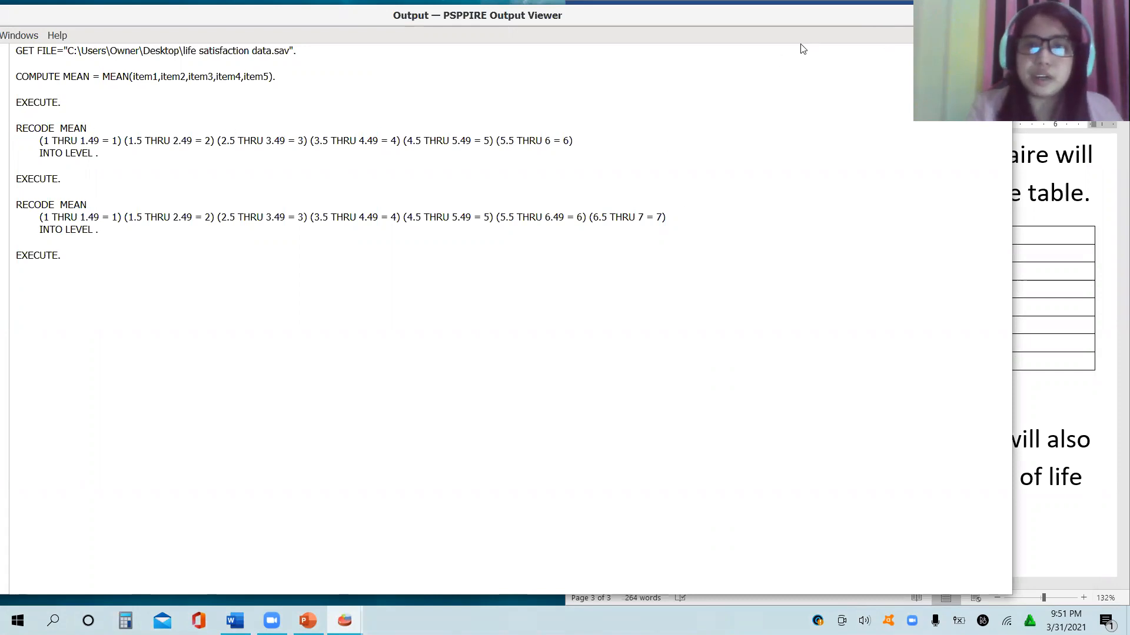
double_click(682, 17)
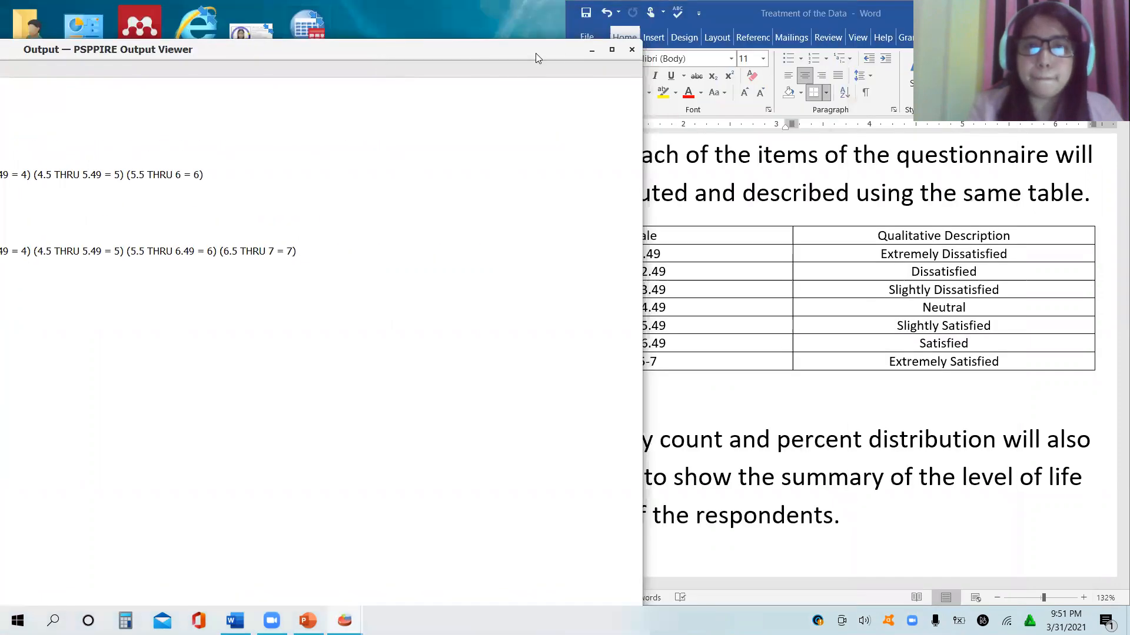
click(591, 52)
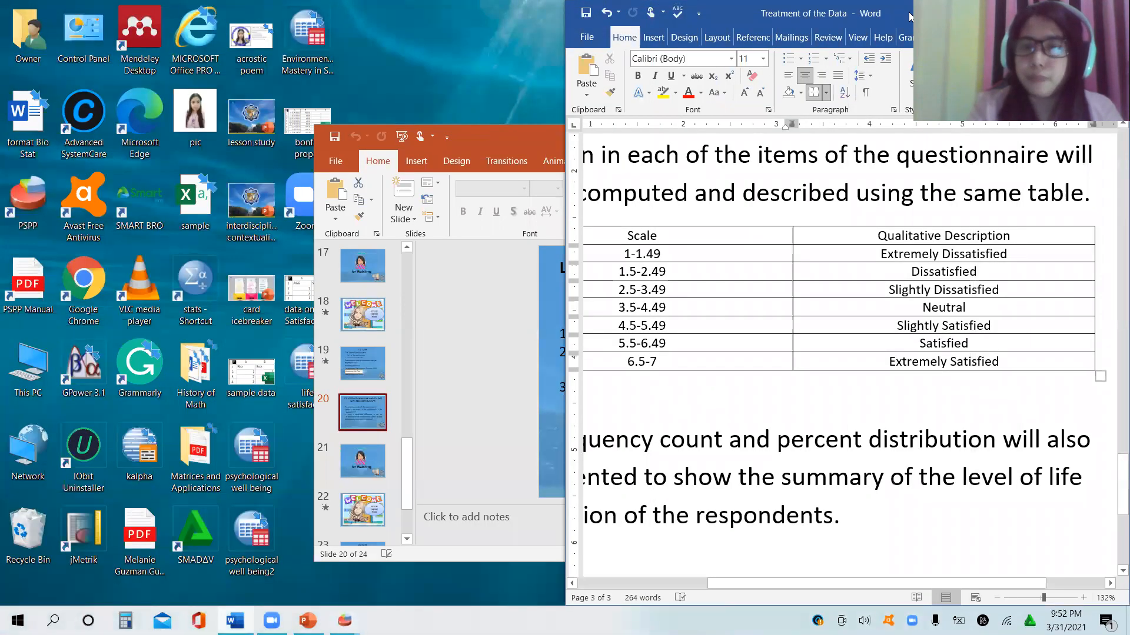
Dock the Treatment of the Data document to the right half of the screen
drag(892, 17, 791, 29)
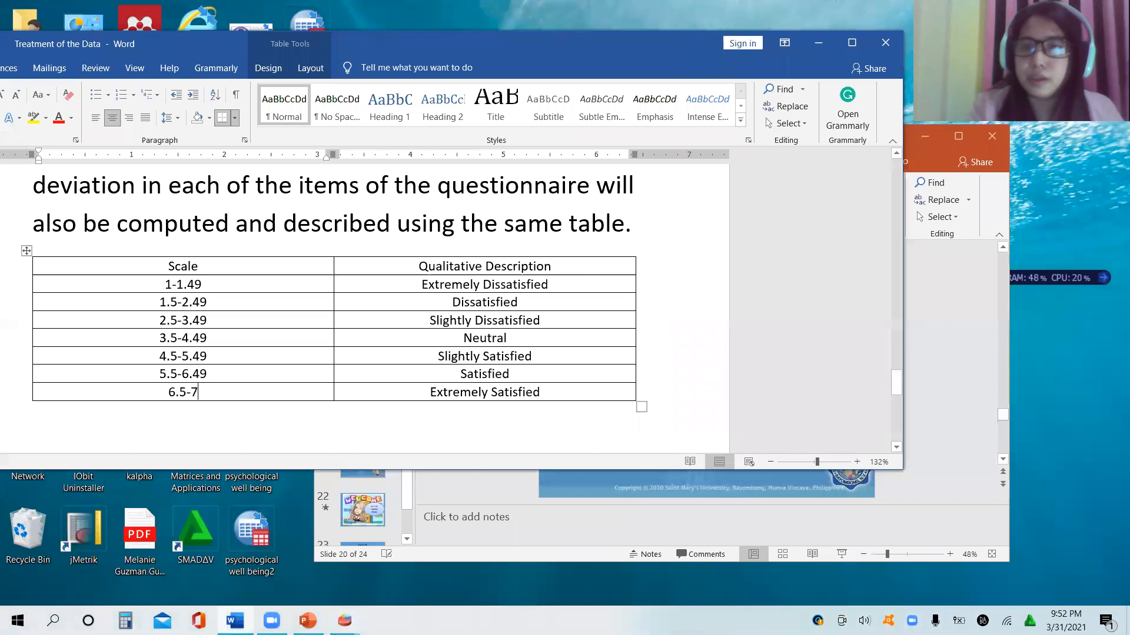
click(850, 41)
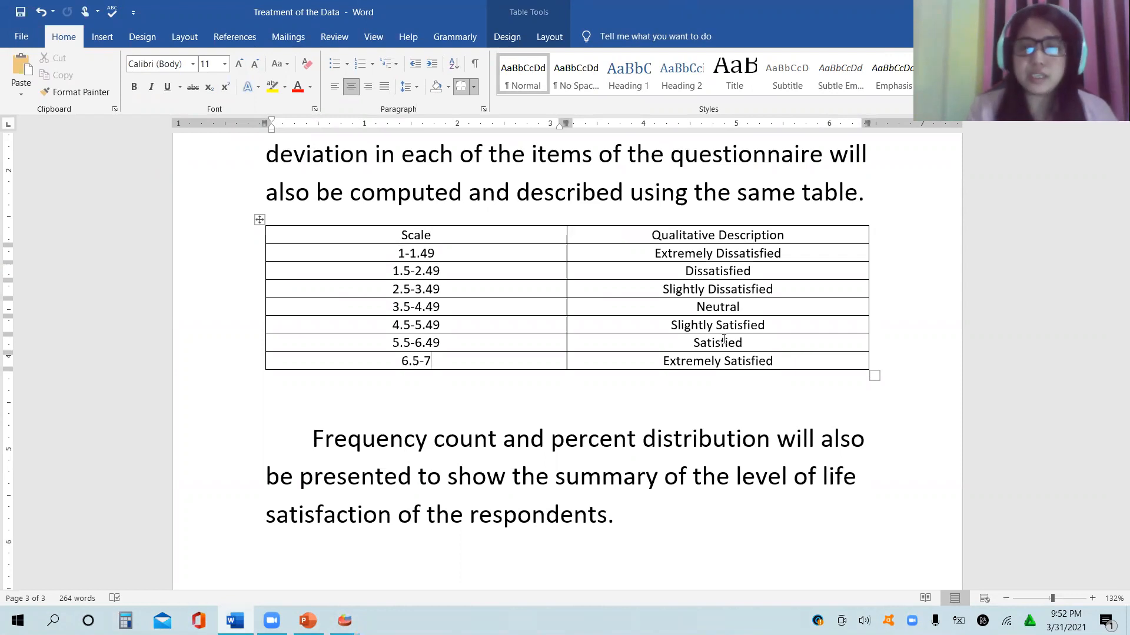
key(super+Right)
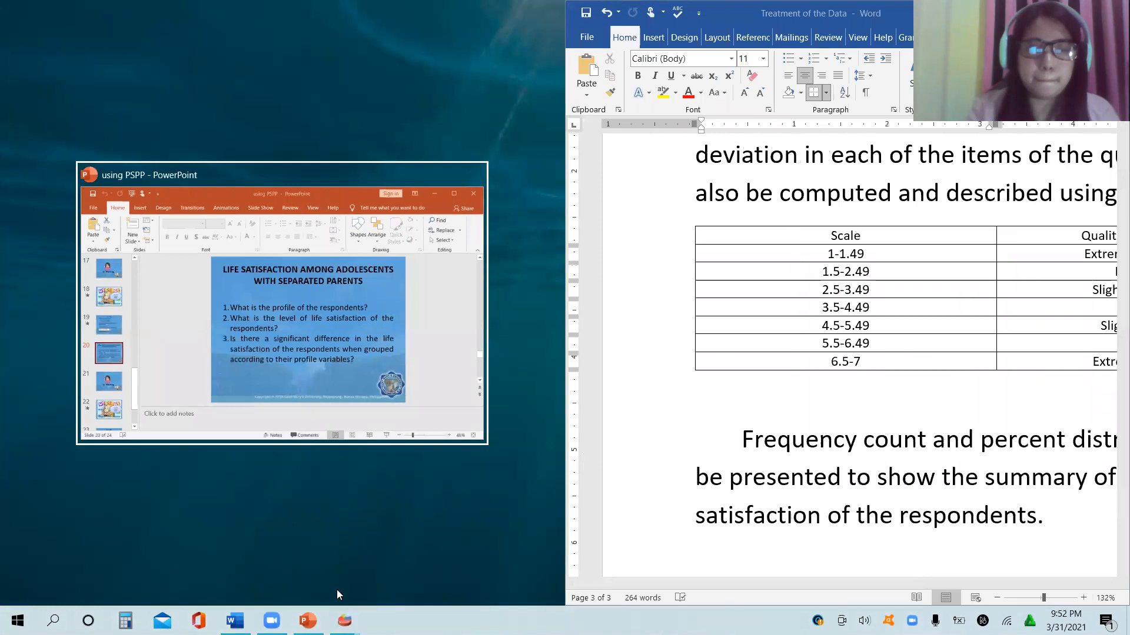
Restore the PSPPIRE Data Editor, dock its variable definitions to the left half of the screen, and open the value labels of LEVEL
click(344, 621)
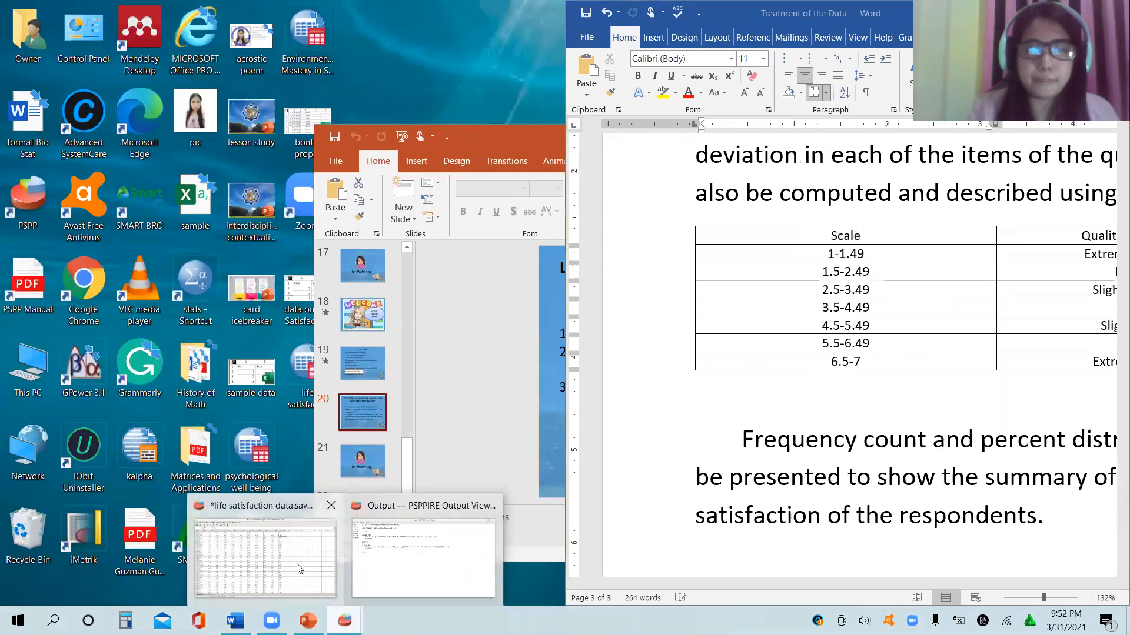
click(299, 569)
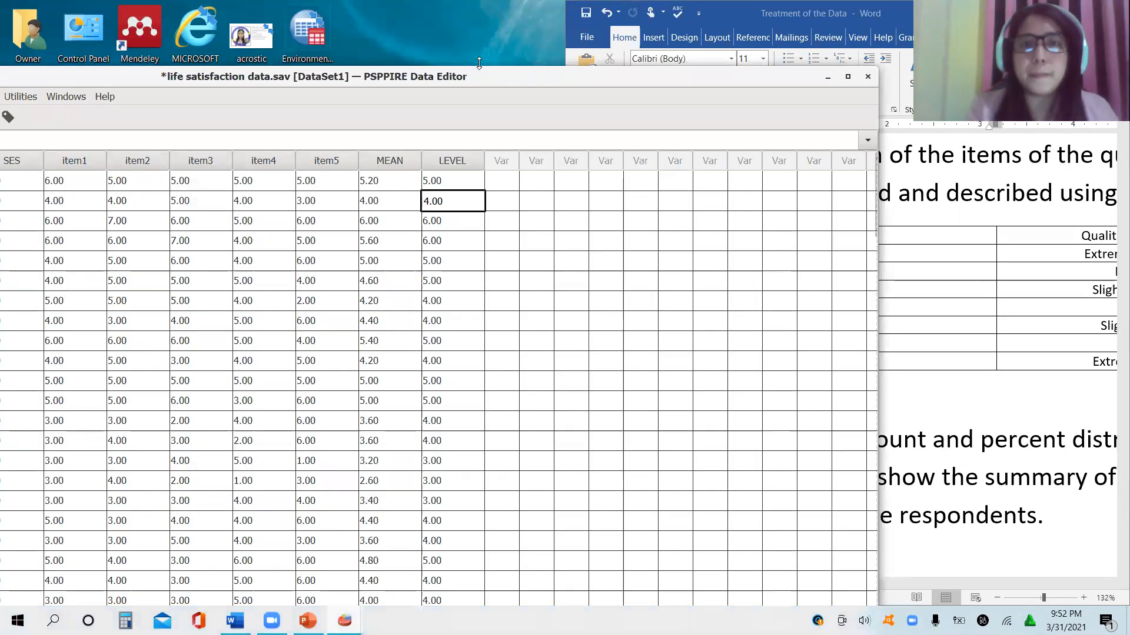
drag(479, 63, 479, 1)
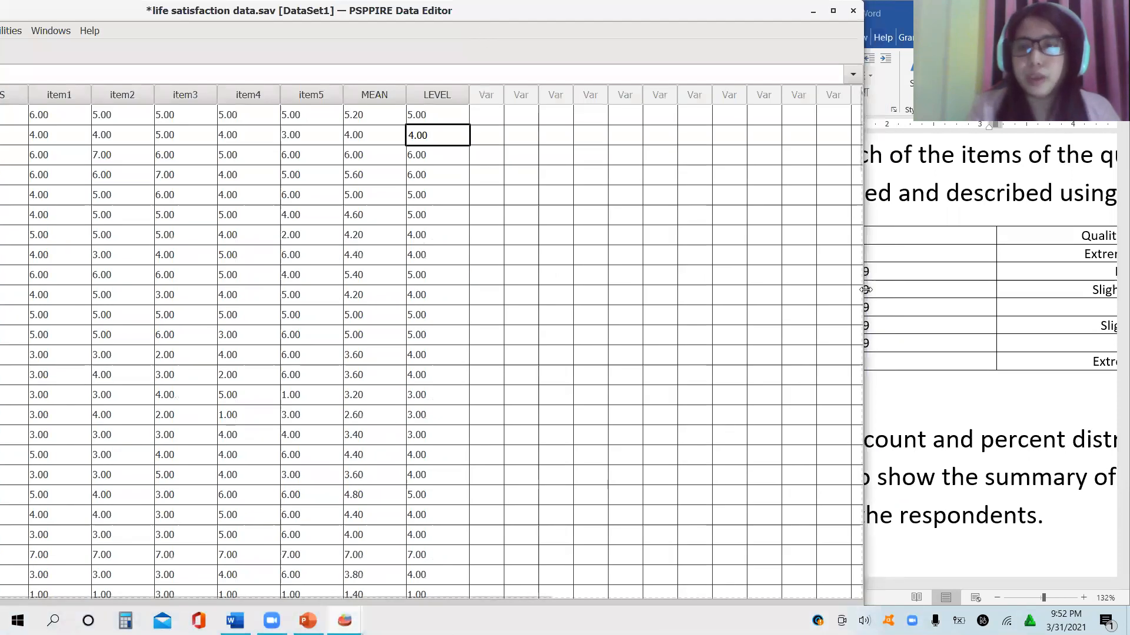
drag(863, 289, 681, 291)
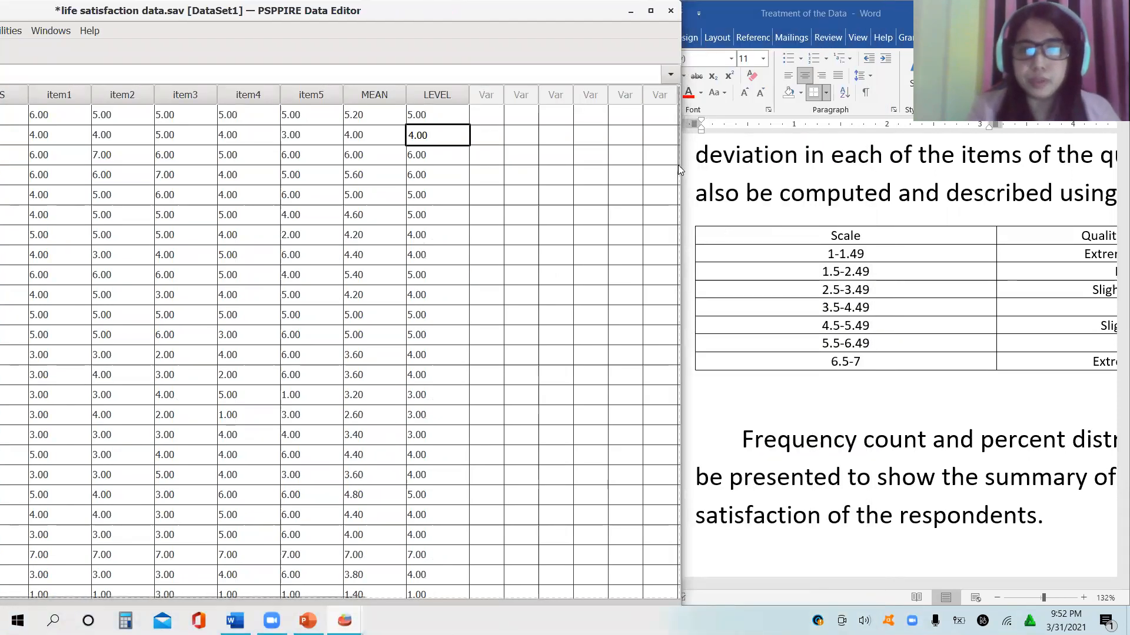
drag(677, 165, 693, 430)
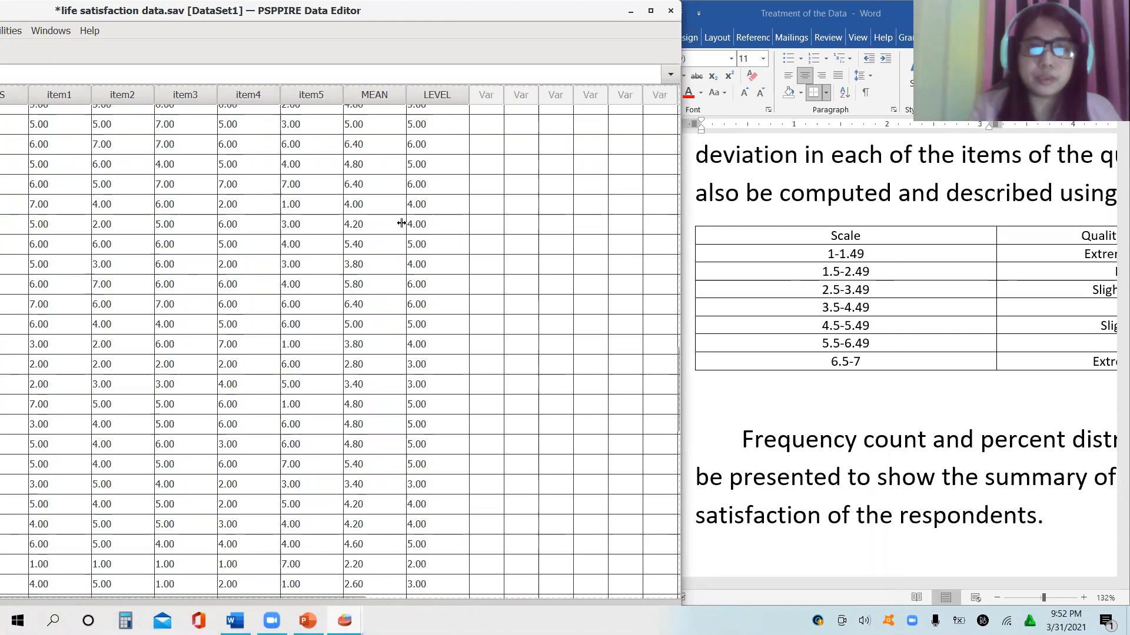
drag(53, 10, 335, 0)
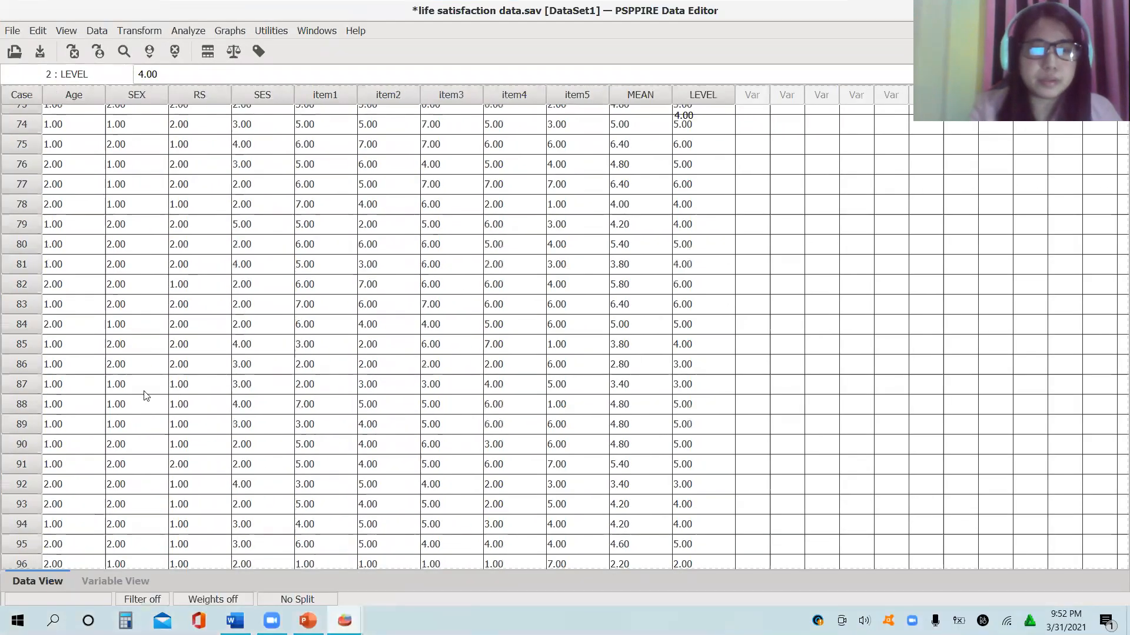
click(107, 581)
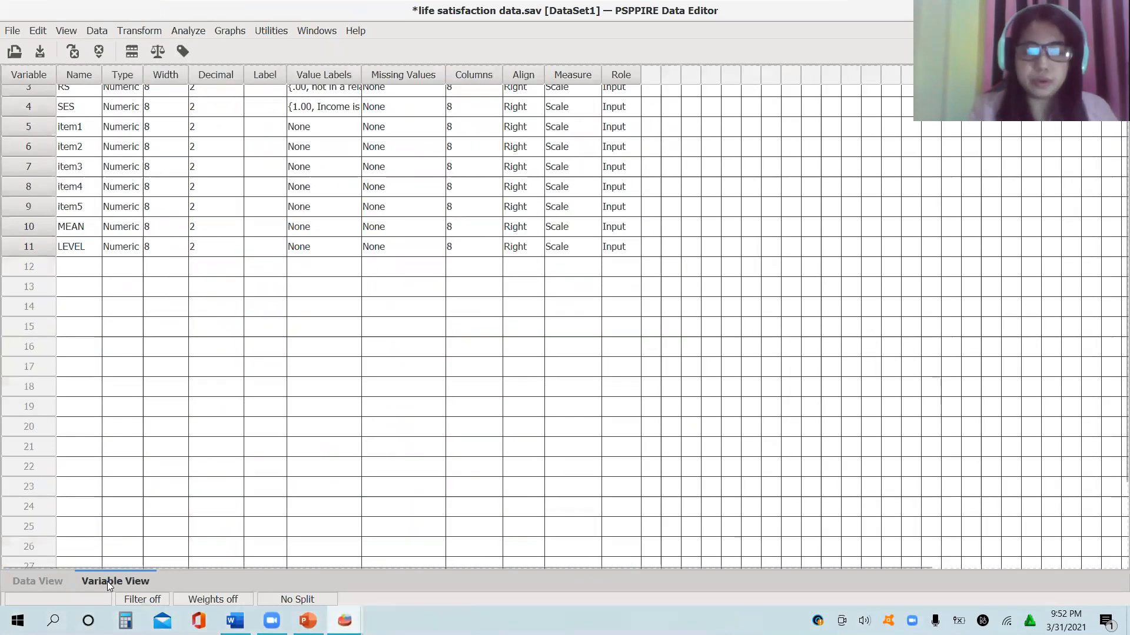
key(super+Left)
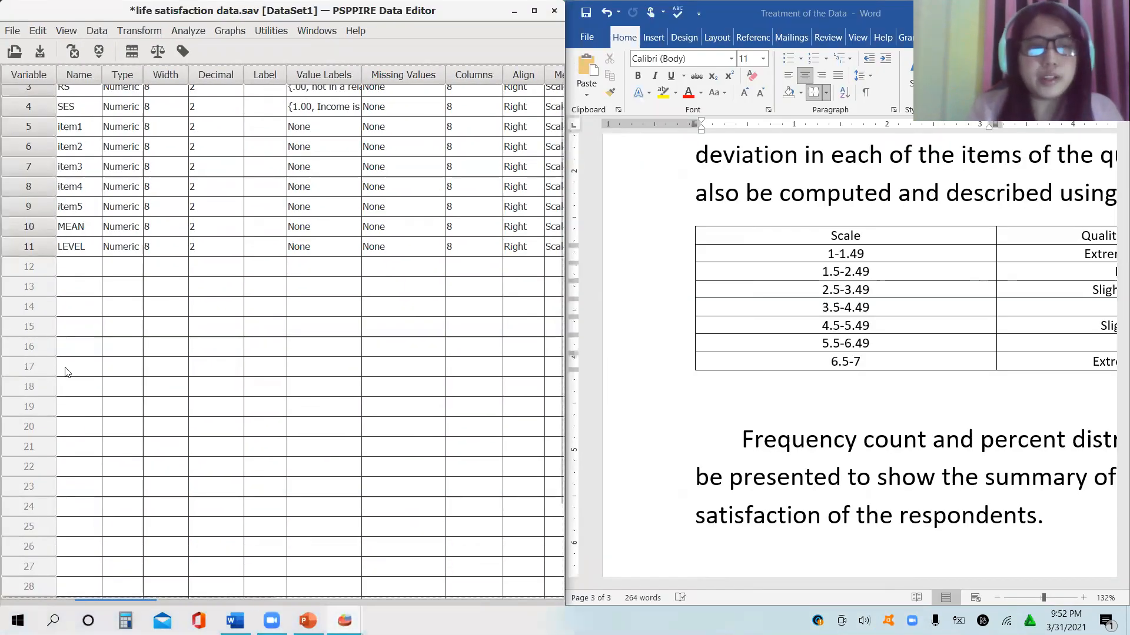
double_click(353, 246)
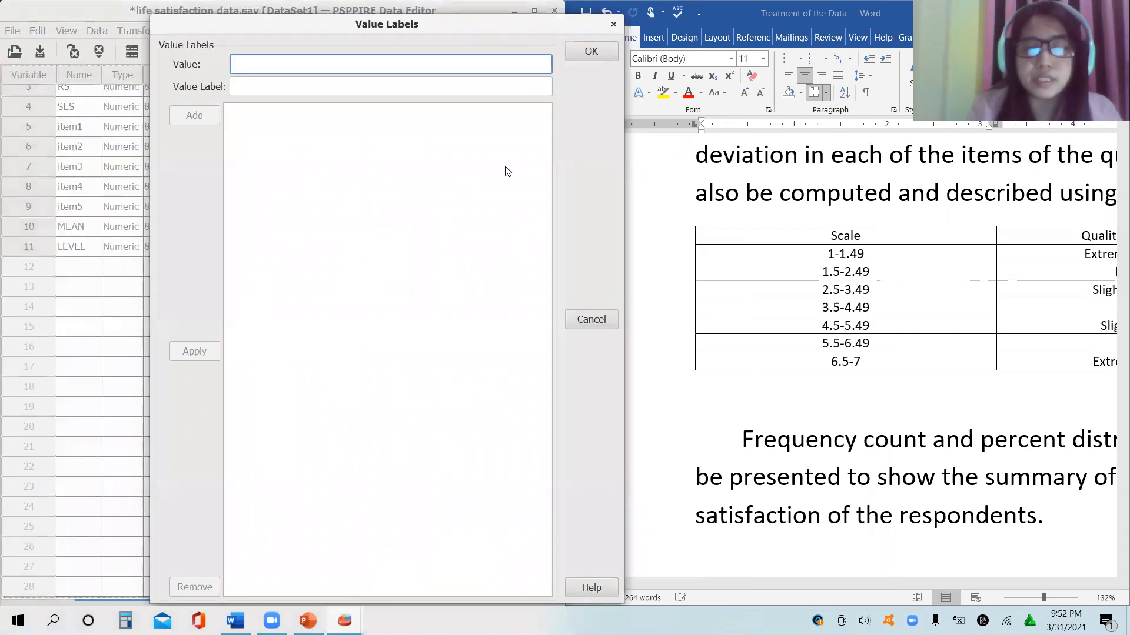
In the Word table, insert an empty column between Scale and Qualitative Description and make it narrow
click(1007, 348)
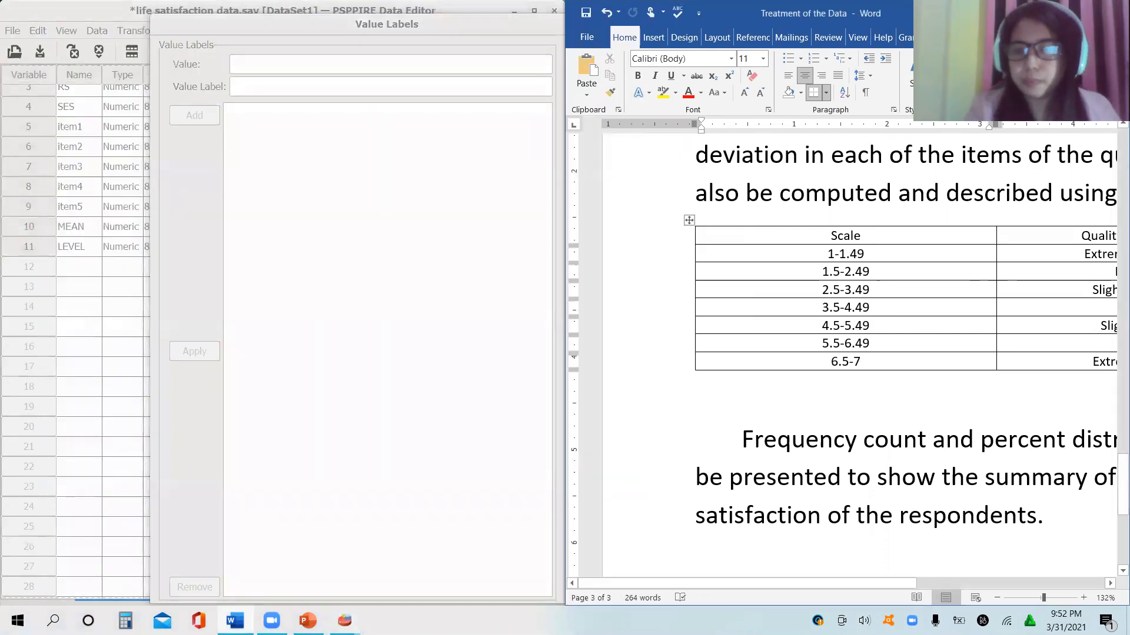
drag(907, 583, 1020, 566)
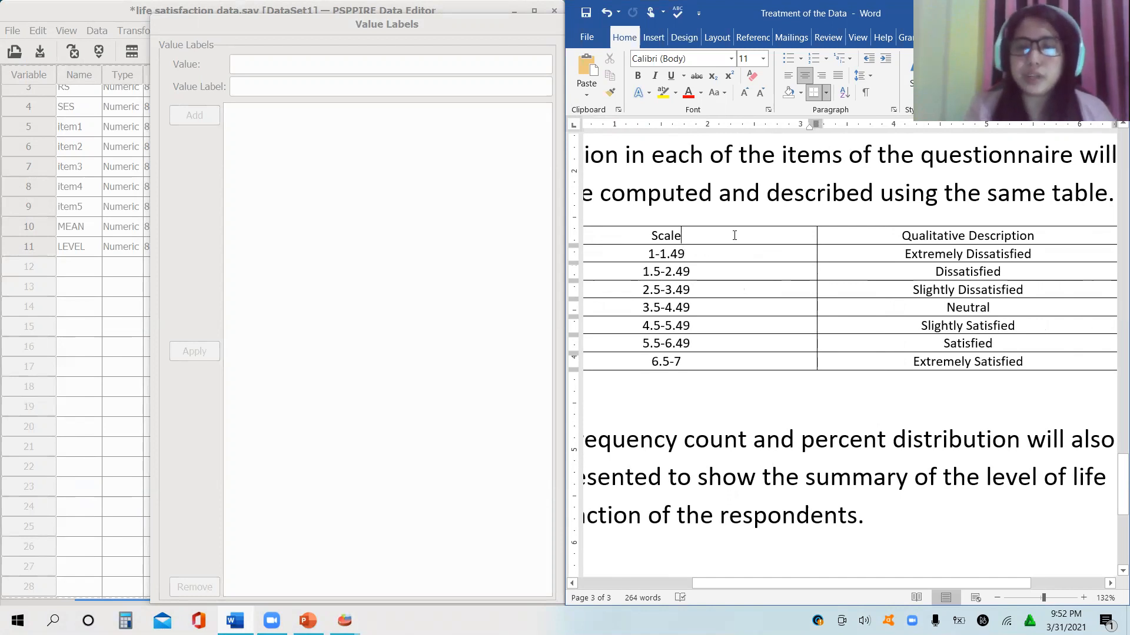
right_click(734, 235)
mouse_move(791, 377)
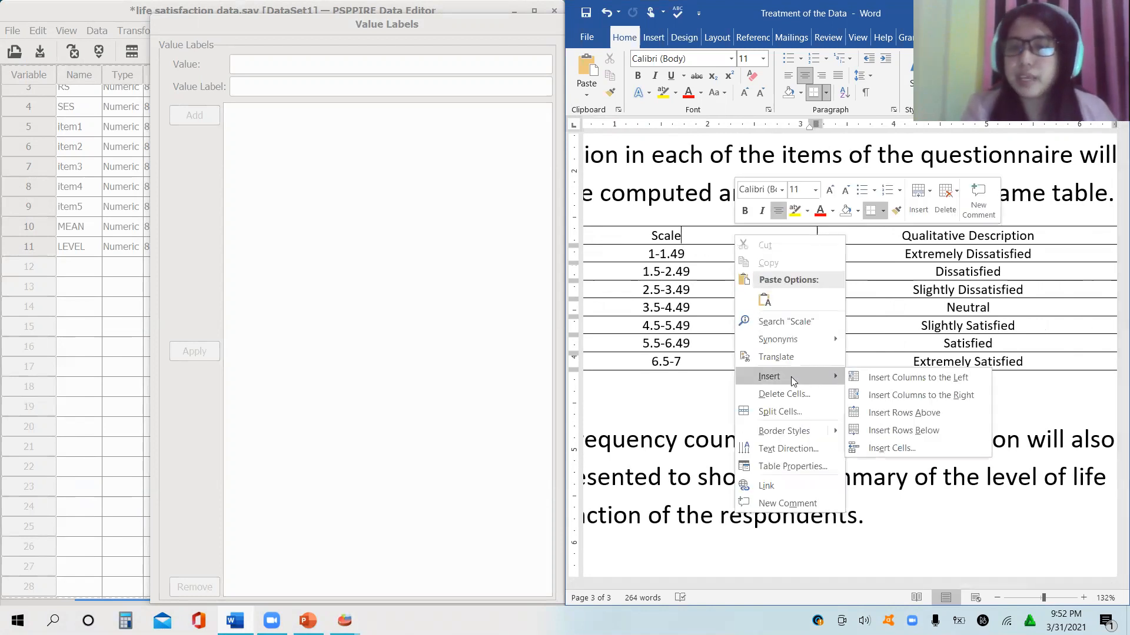
click(880, 394)
click(804, 221)
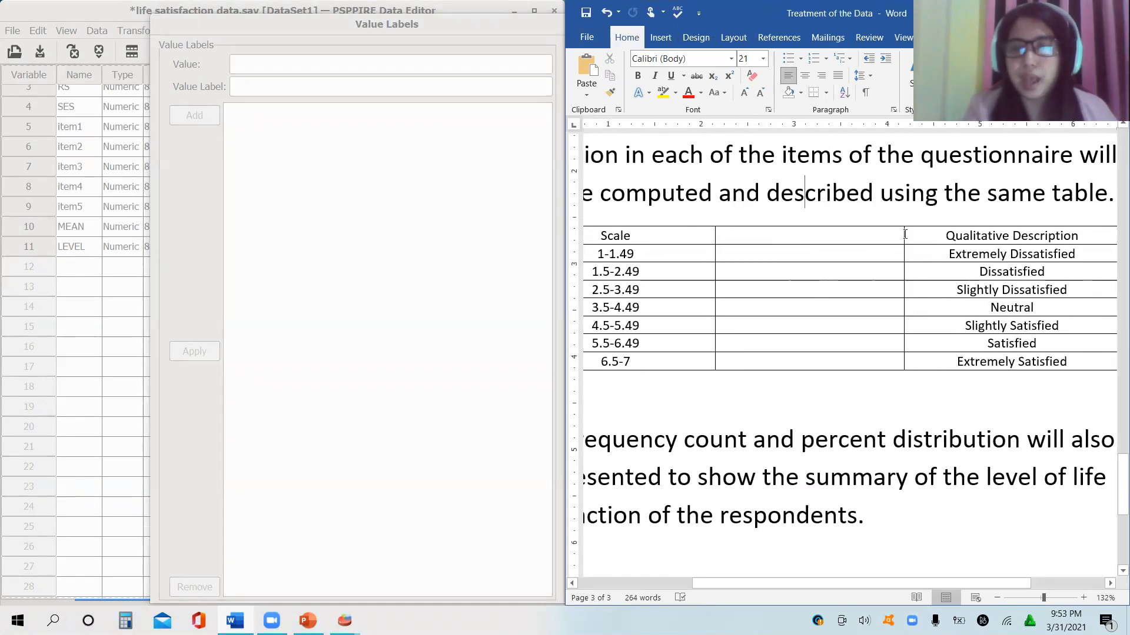
drag(905, 233, 771, 235)
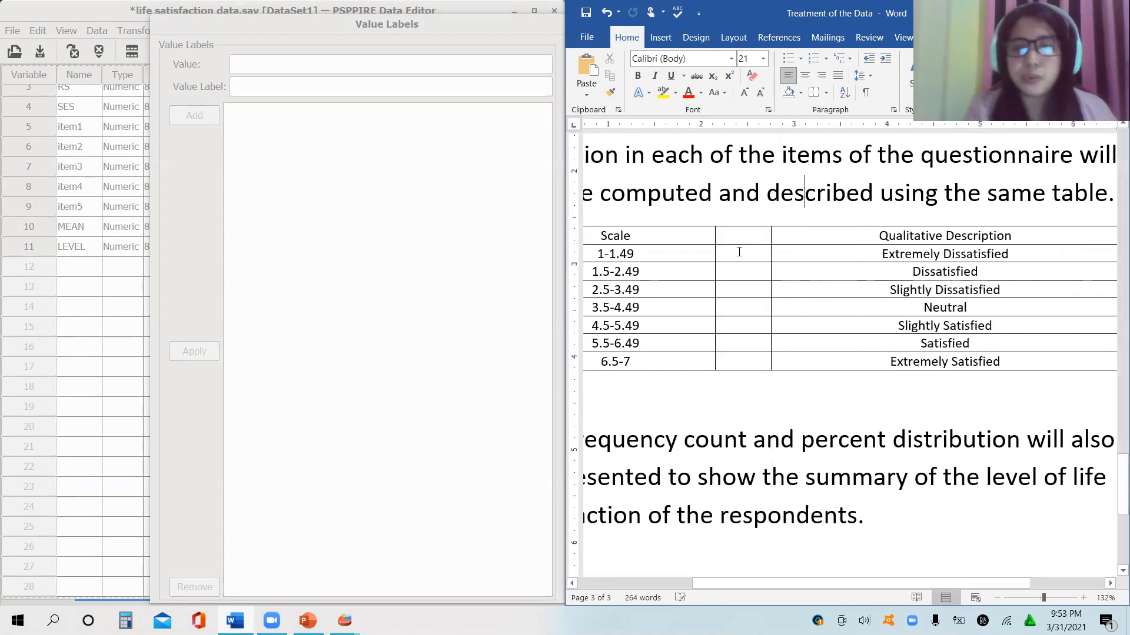
Number the seven scale rows from 1 to 7 in the new column, starting with 1 for Extremely Dissatisfied
click(739, 252)
text(1)
key(Down)
text(2)
key(Down)
text(3)
key(Down)
text(4)
key(Down)
text(5 6)
key(Down)
text(7)
click(721, 254)
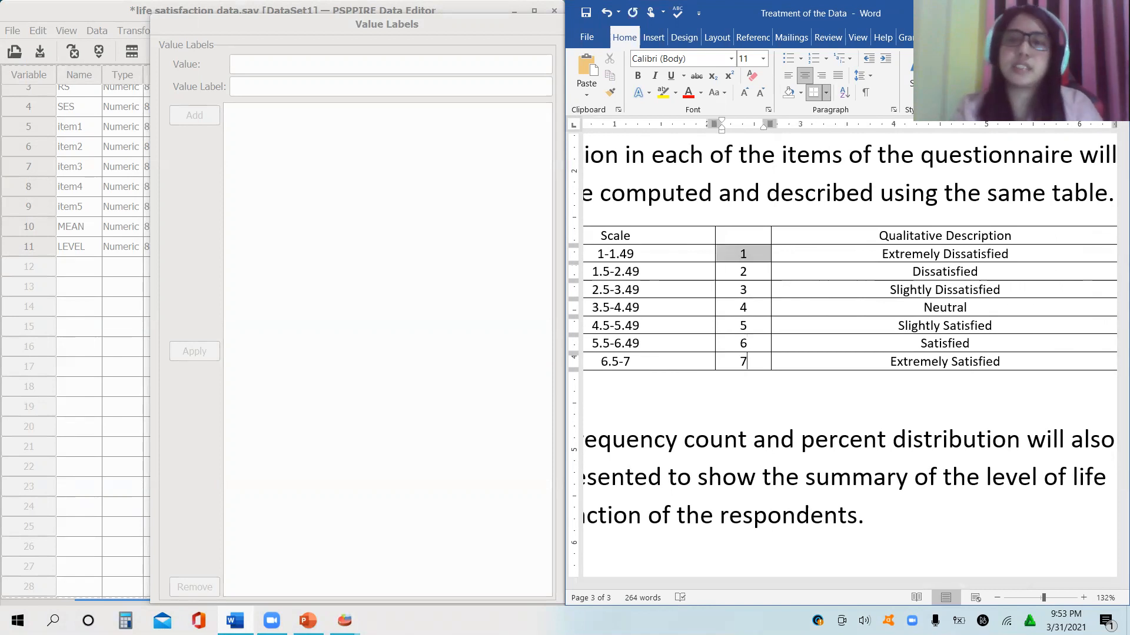
Add the label Extremely Dissatisfied for value 1 of LEVEL
click(388, 72)
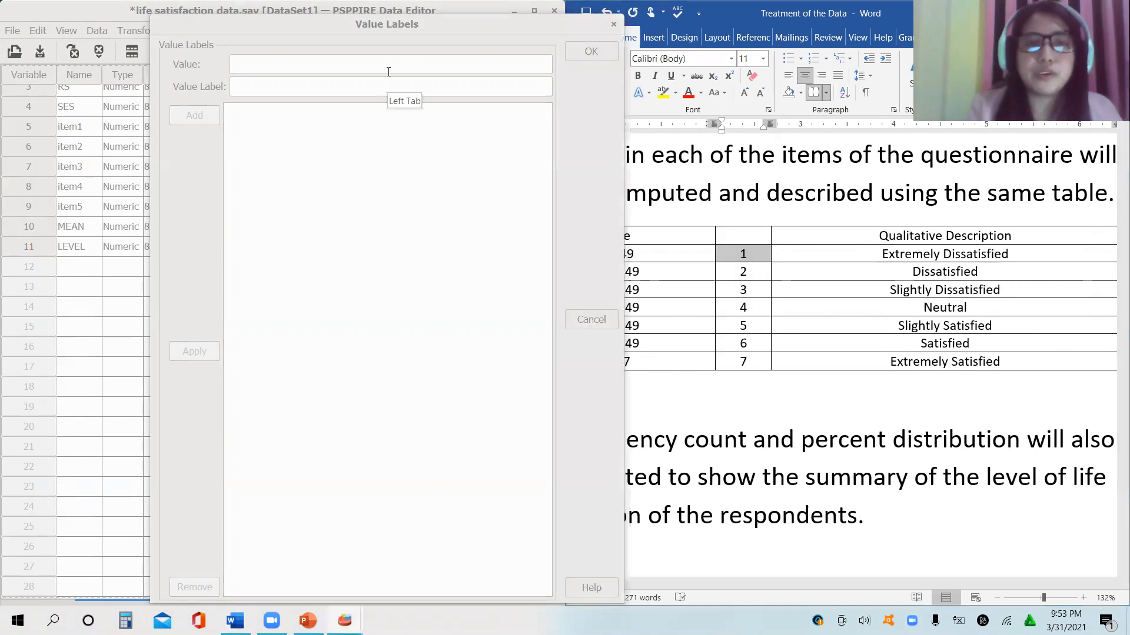
text(1)
key(Tab)
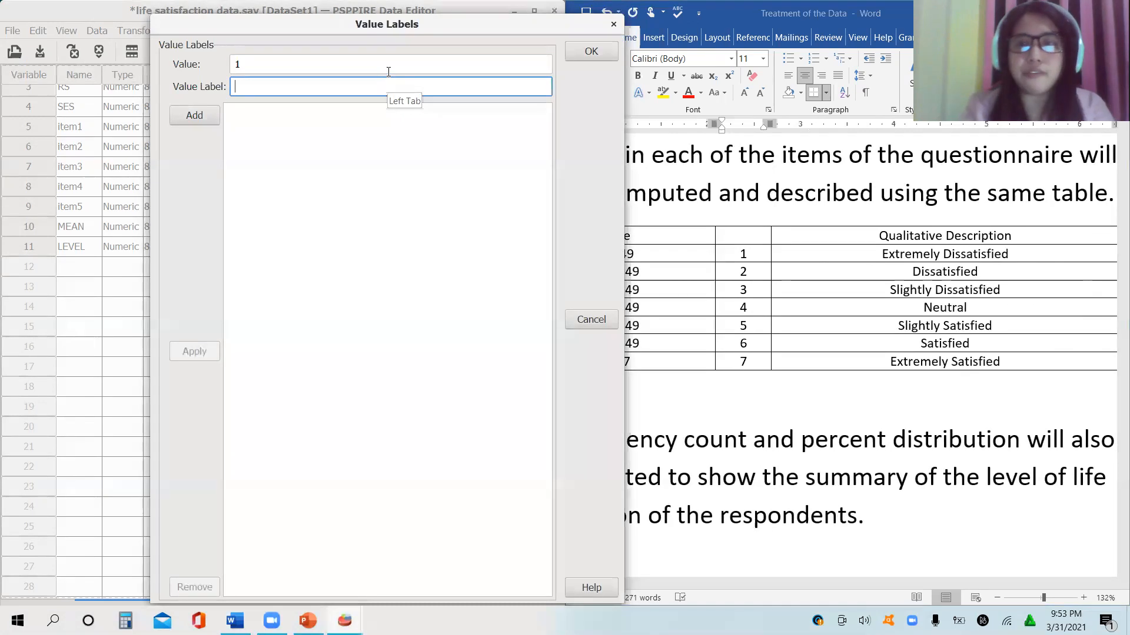
text(Ex)
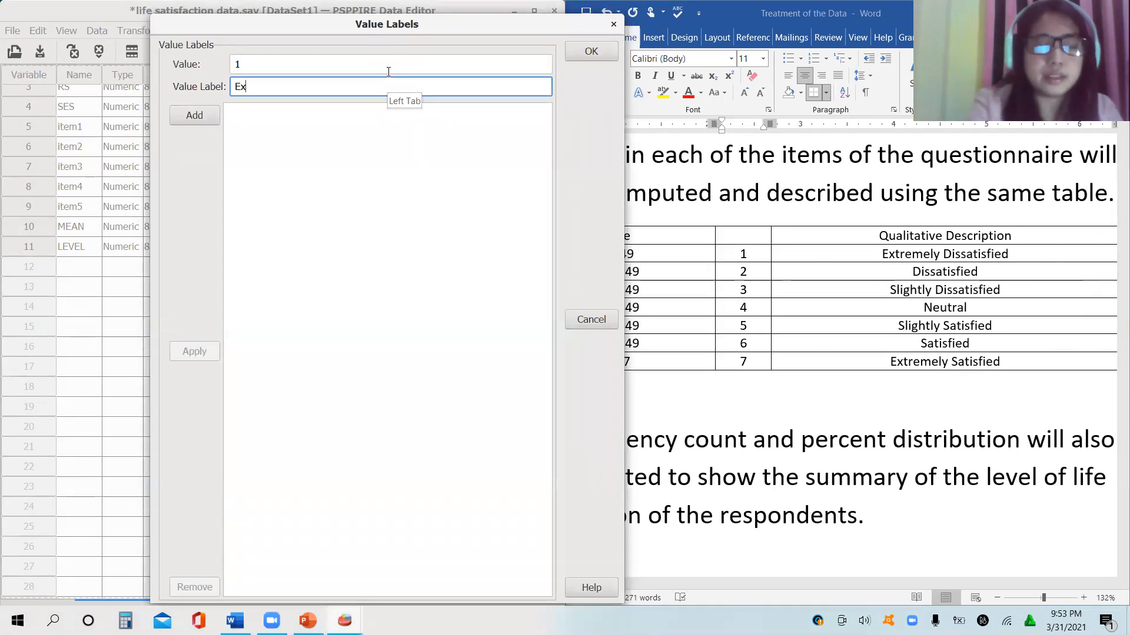
text(tremely )
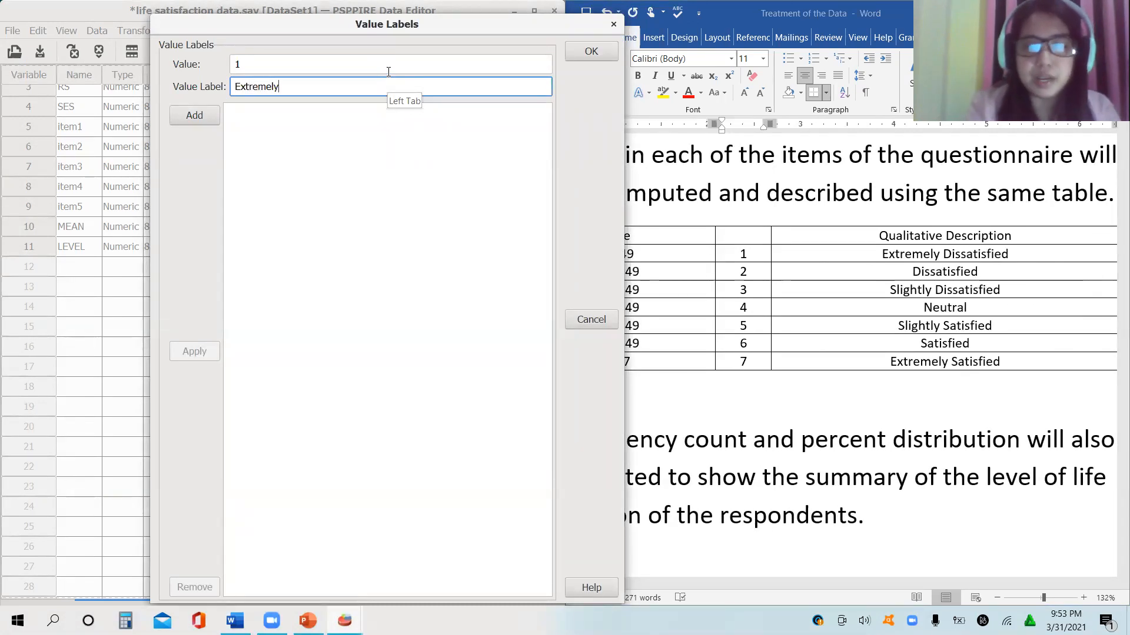
text(Dissatisfied)
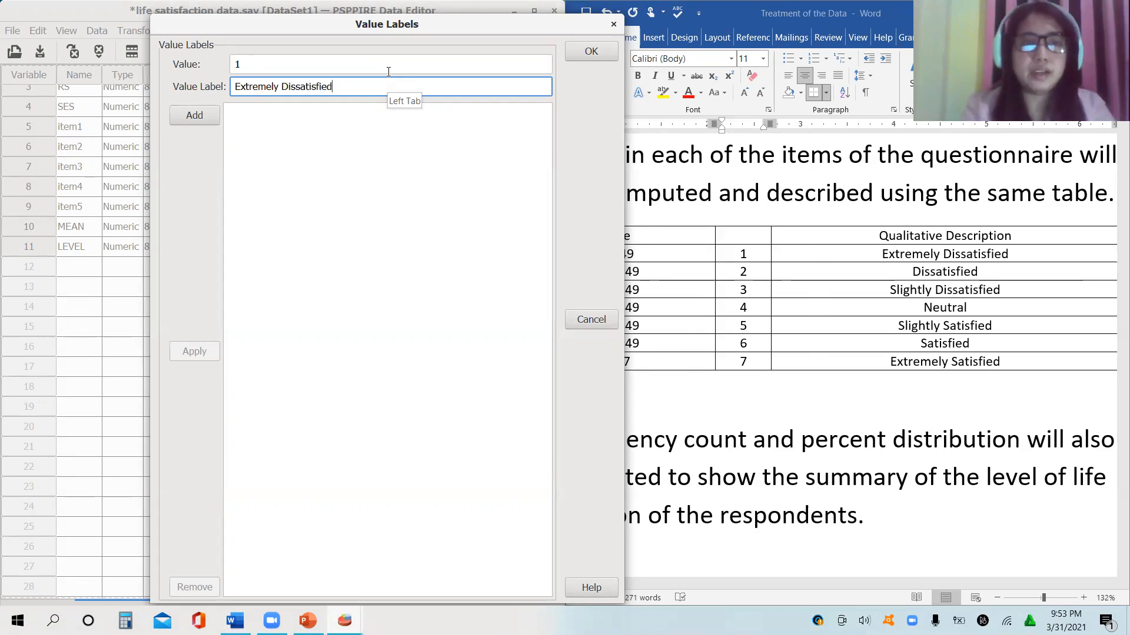
key(Return)
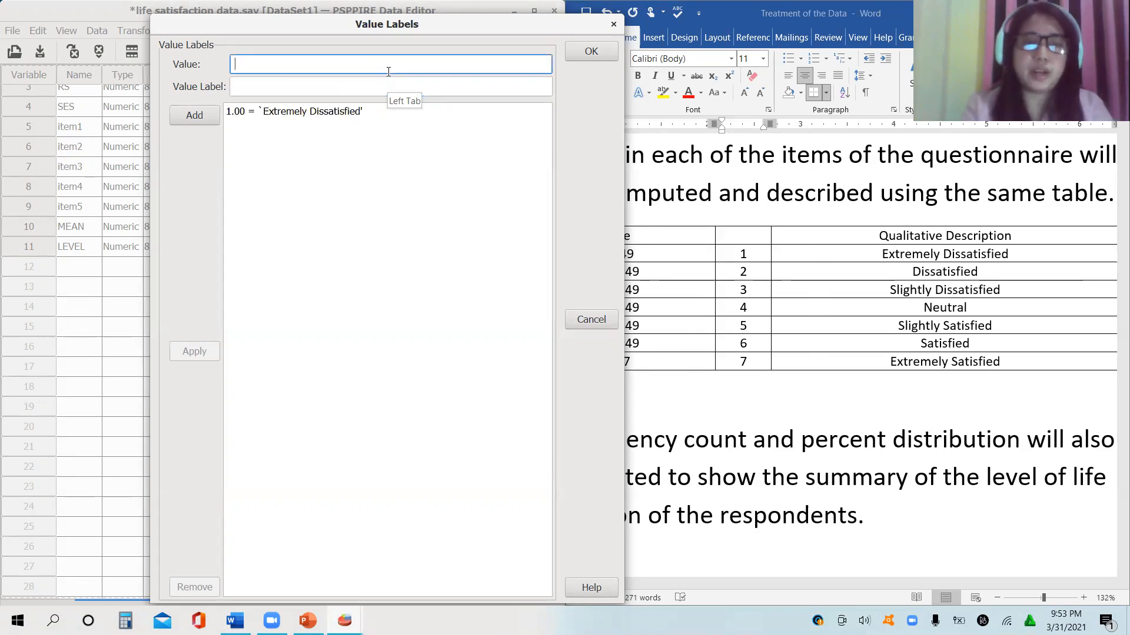
Label value 2 of LEVEL as Dissatisfied and value 3 as Slightly Satisfied
text(2)
key(Tab)
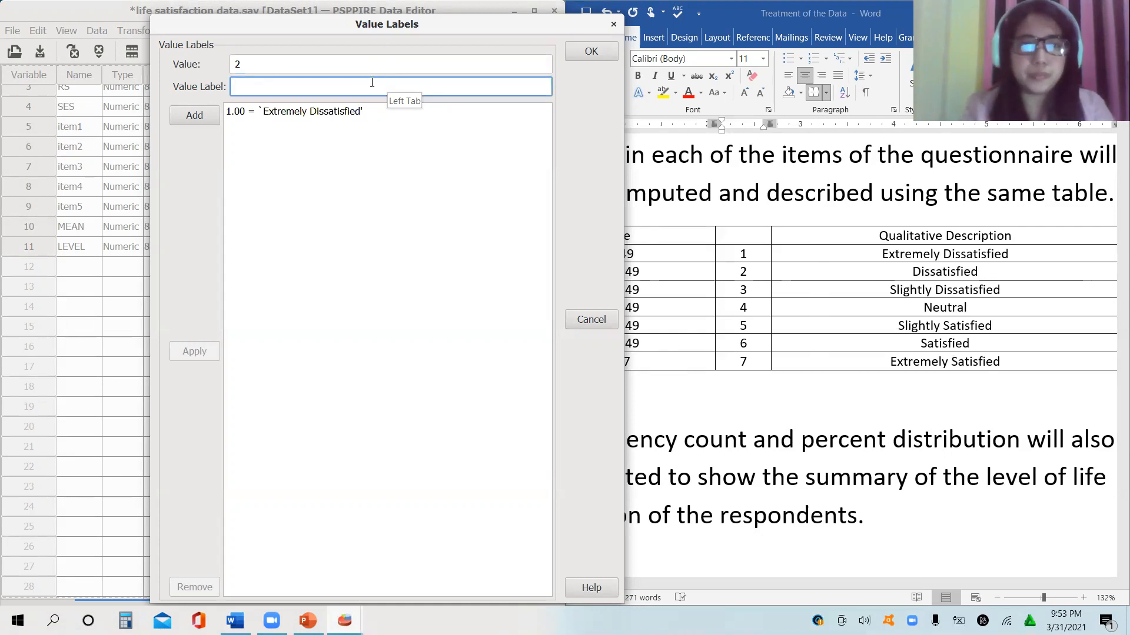
text(Dissa)
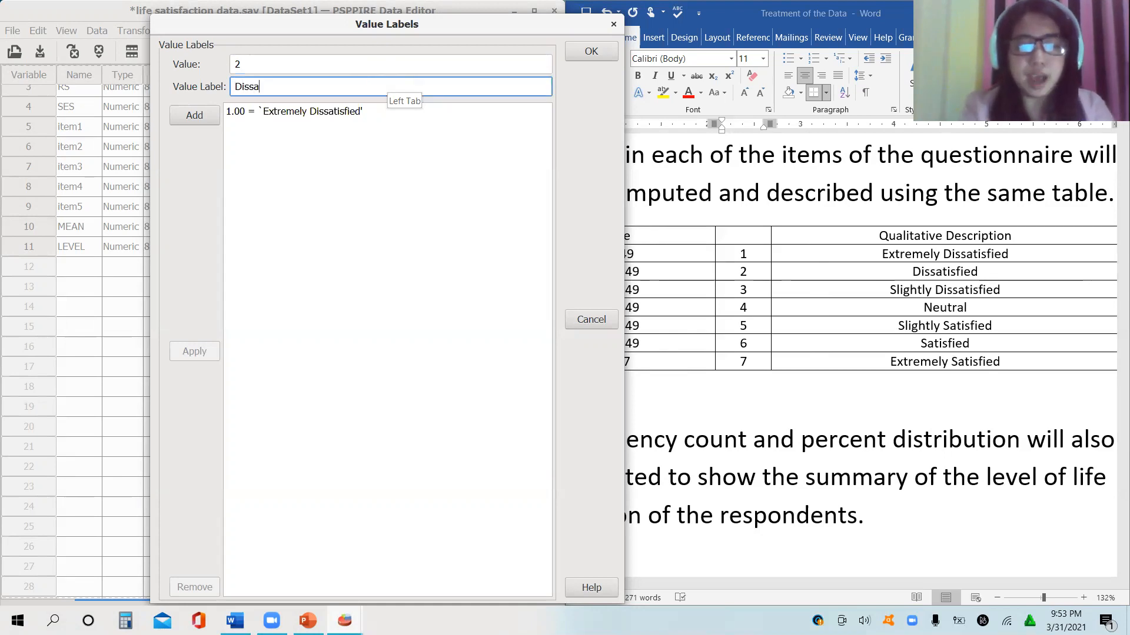
text(tisfied)
key(Return)
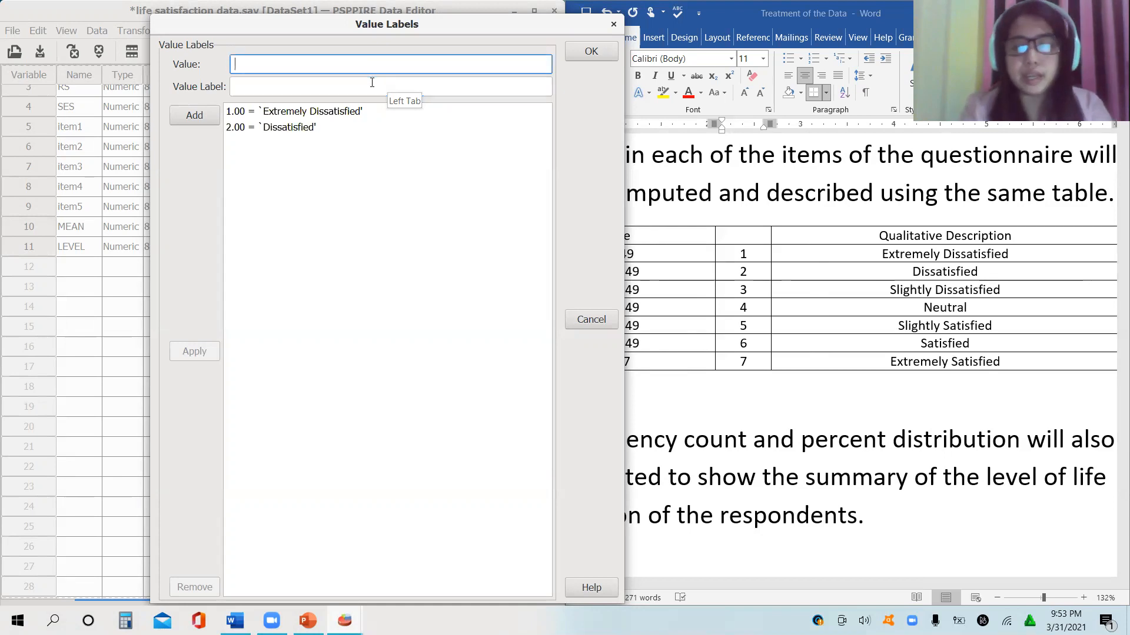
text(3)
click(372, 82)
text(Slightly Satisfied)
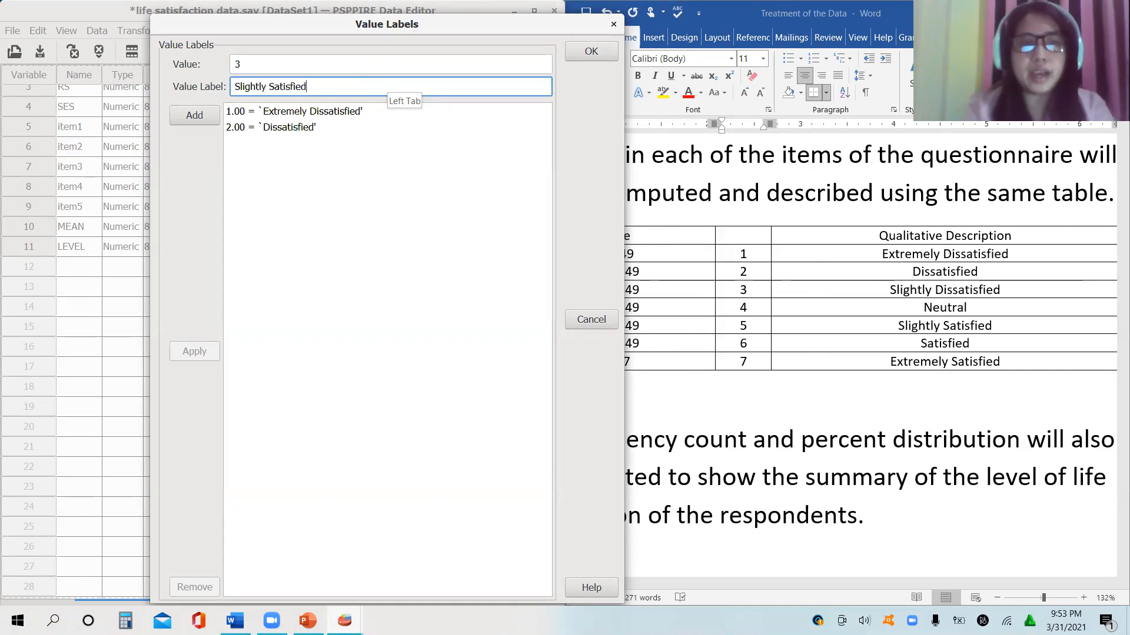
key(Return)
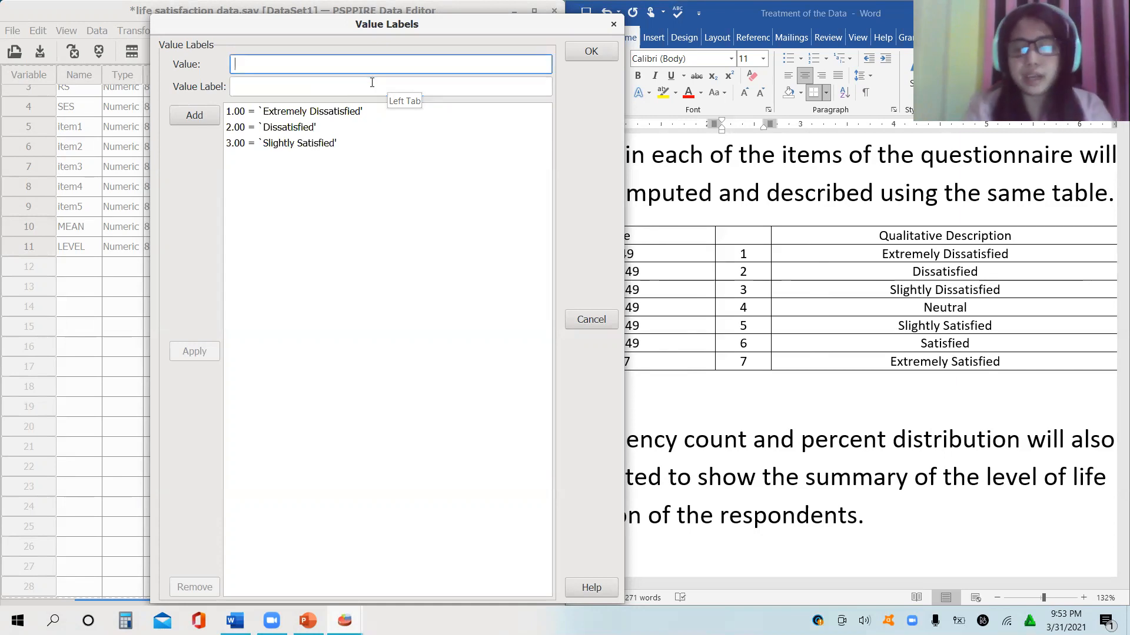
Label value 4 of LEVEL as Neutral and value 5 as Slightly Satisfied
text(4)
click(372, 82)
text(N)
key(Return)
click(371, 82)
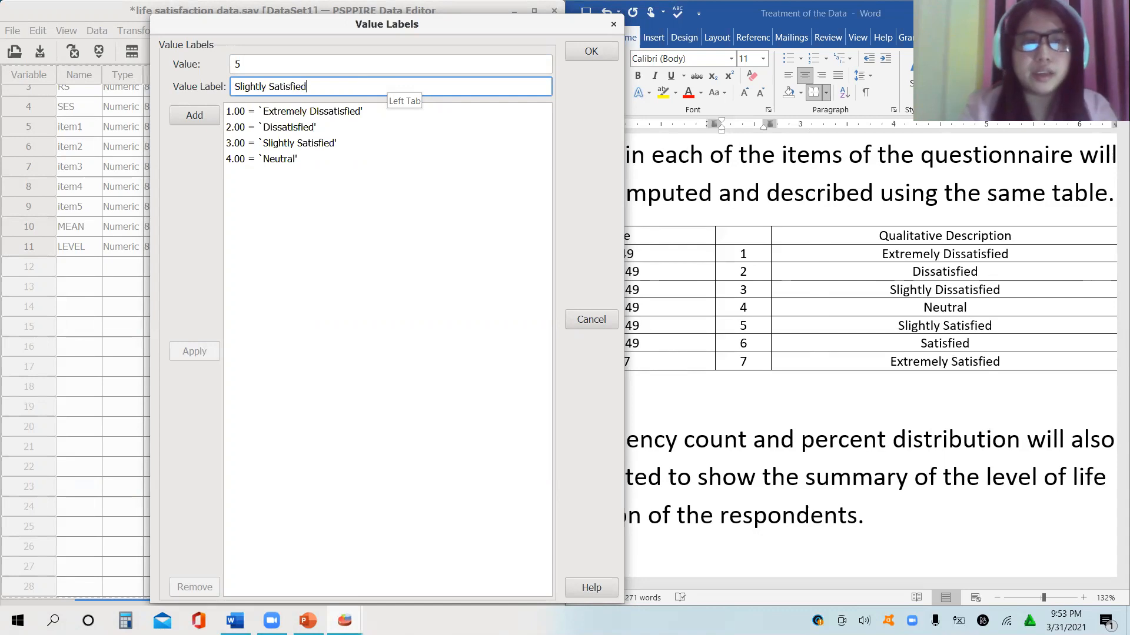
key(Return)
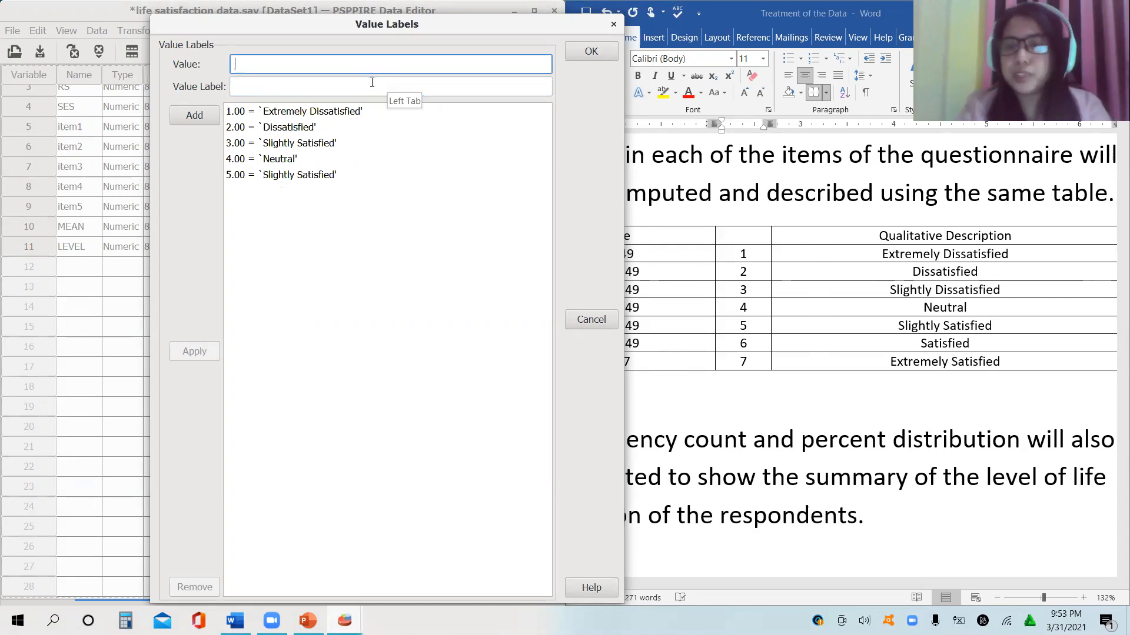
Label value 6 of LEVEL as Satisfied and value 7 as Extremely Satisfied
click(372, 82)
text(Satisfied)
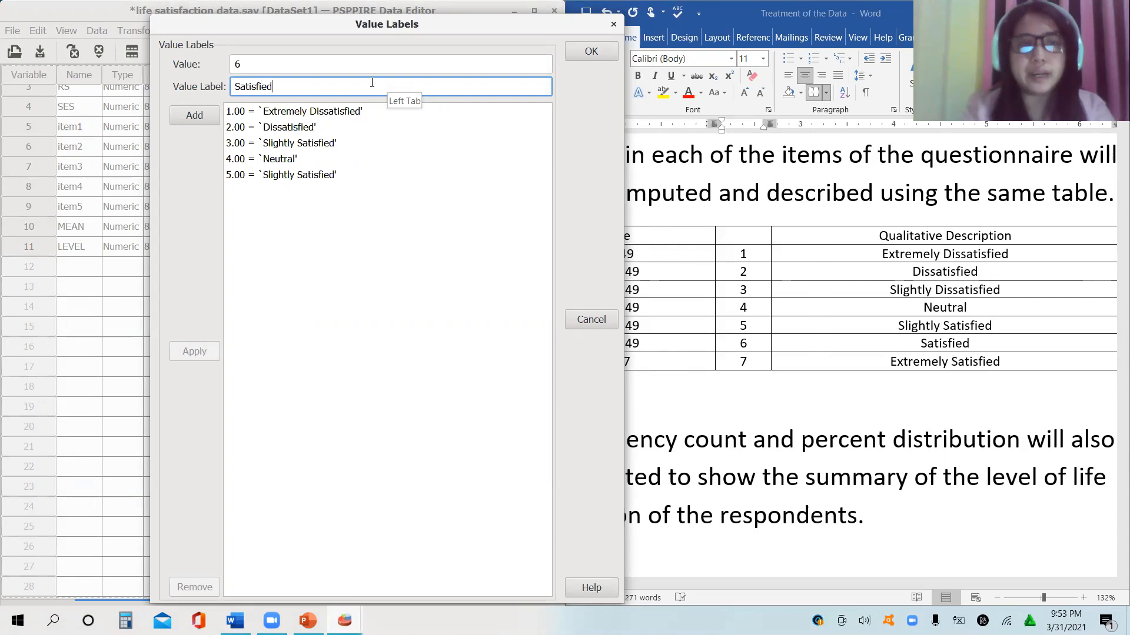
key(Return)
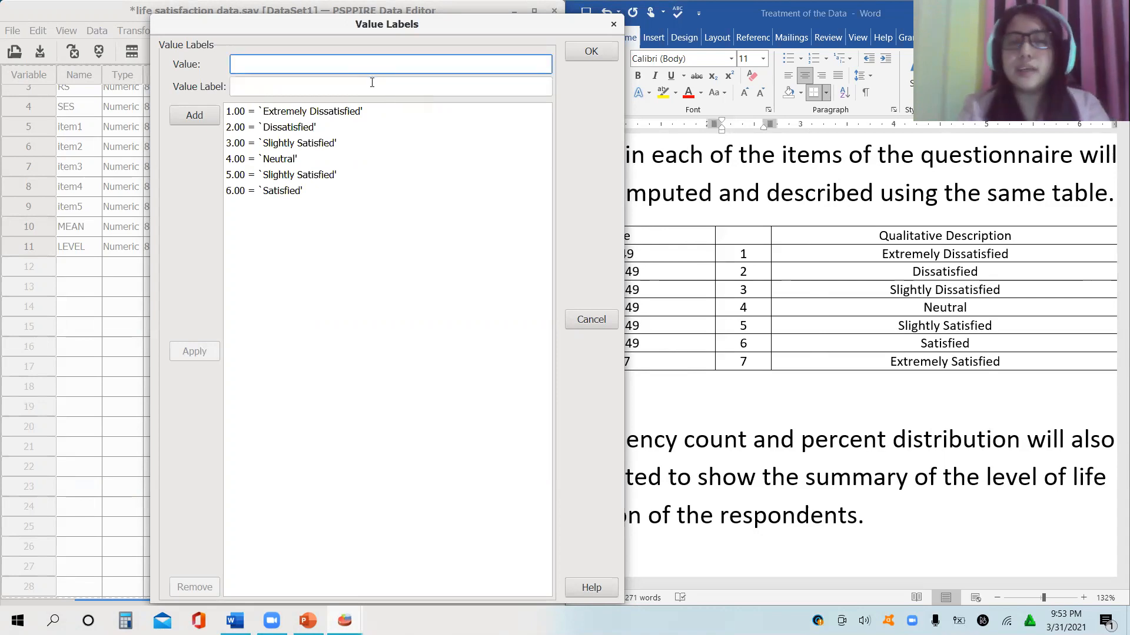
click(372, 82)
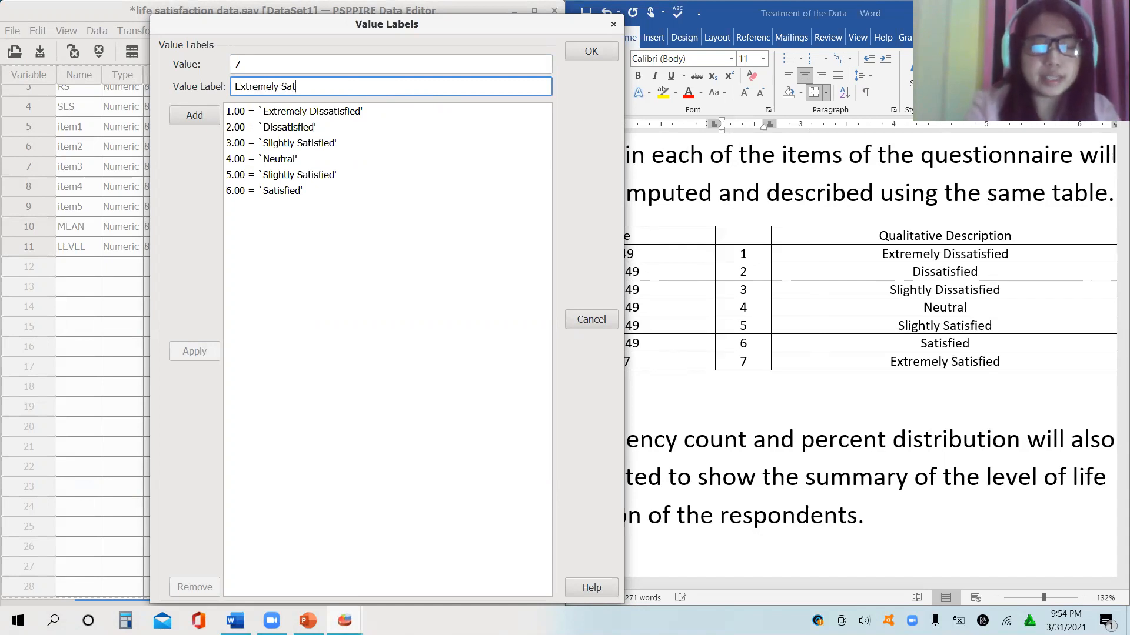
key(Return)
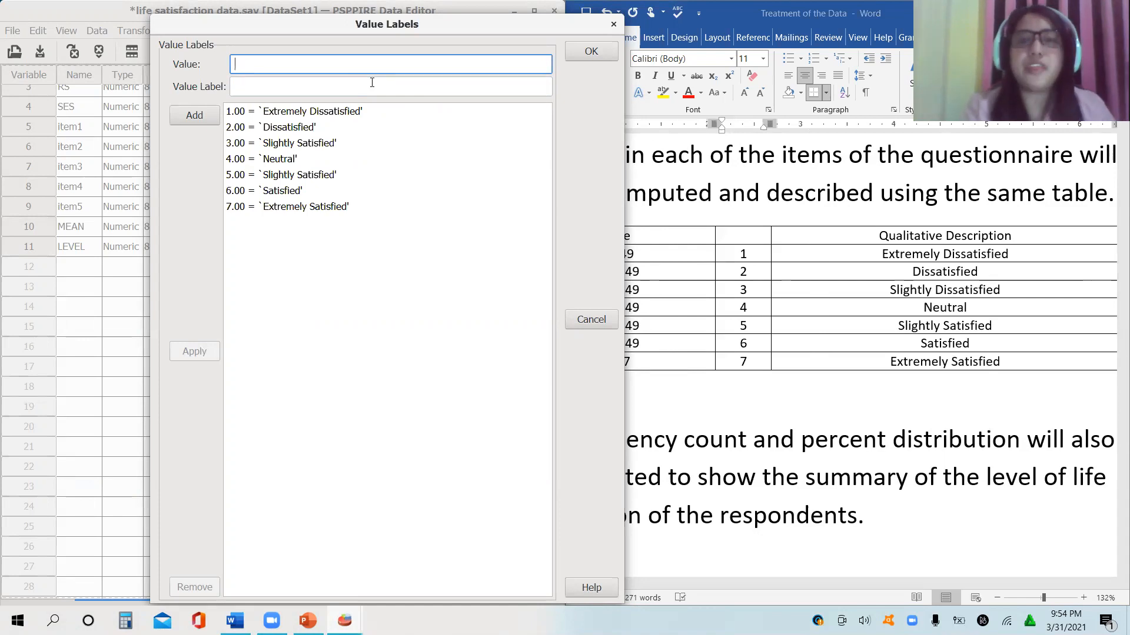
Accept the value labels of LEVEL and save the life satisfaction data file
click(334, 112)
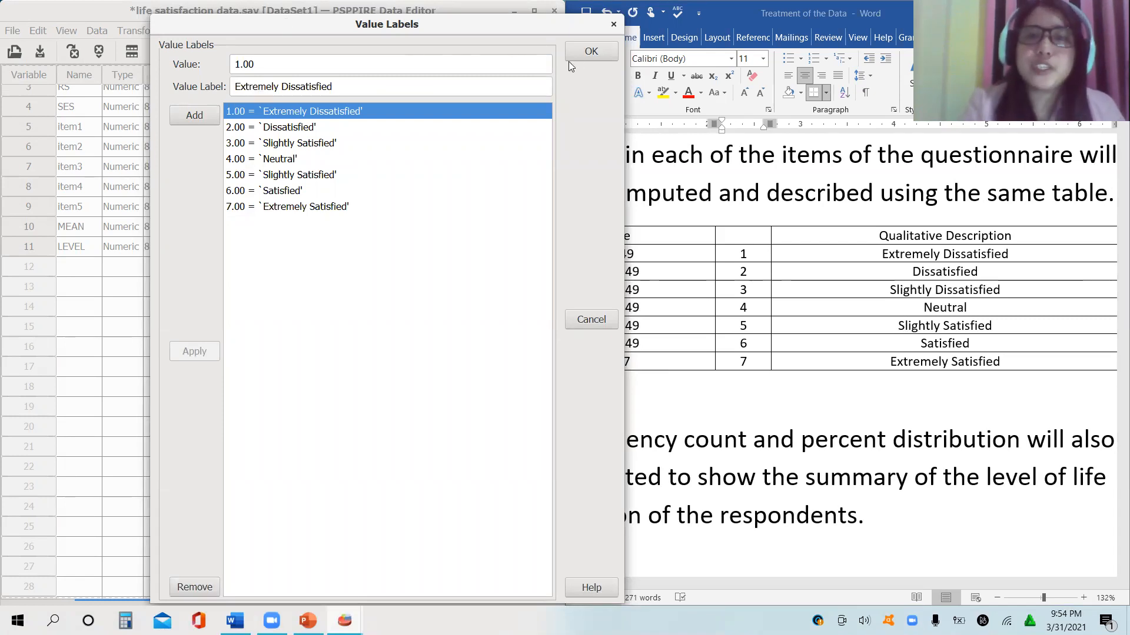
click(590, 52)
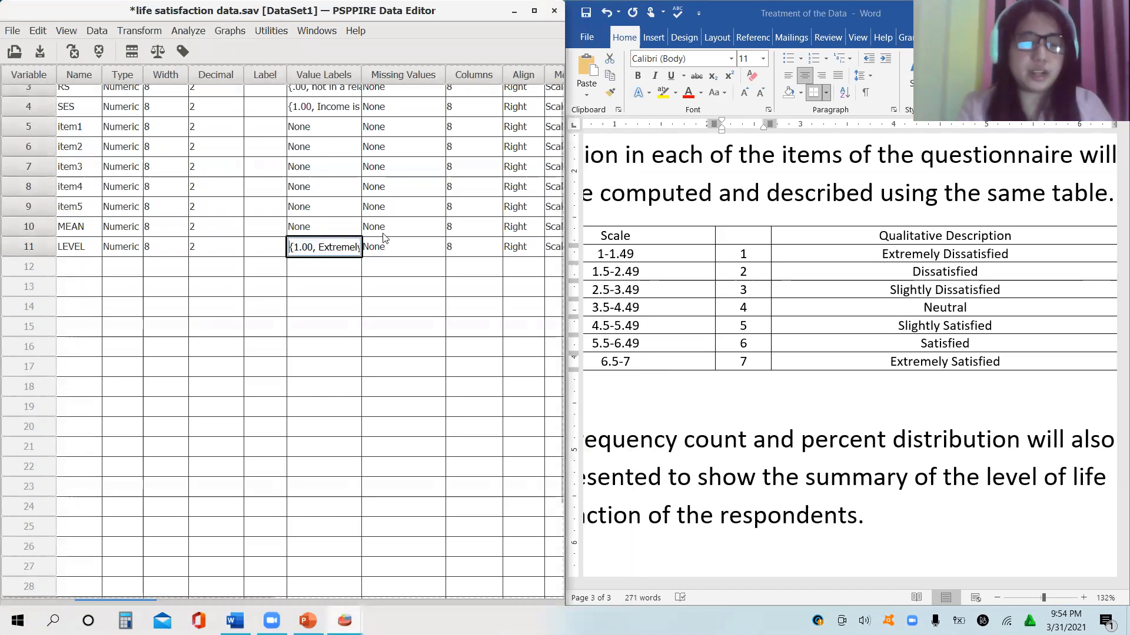
key(ctrl+s)
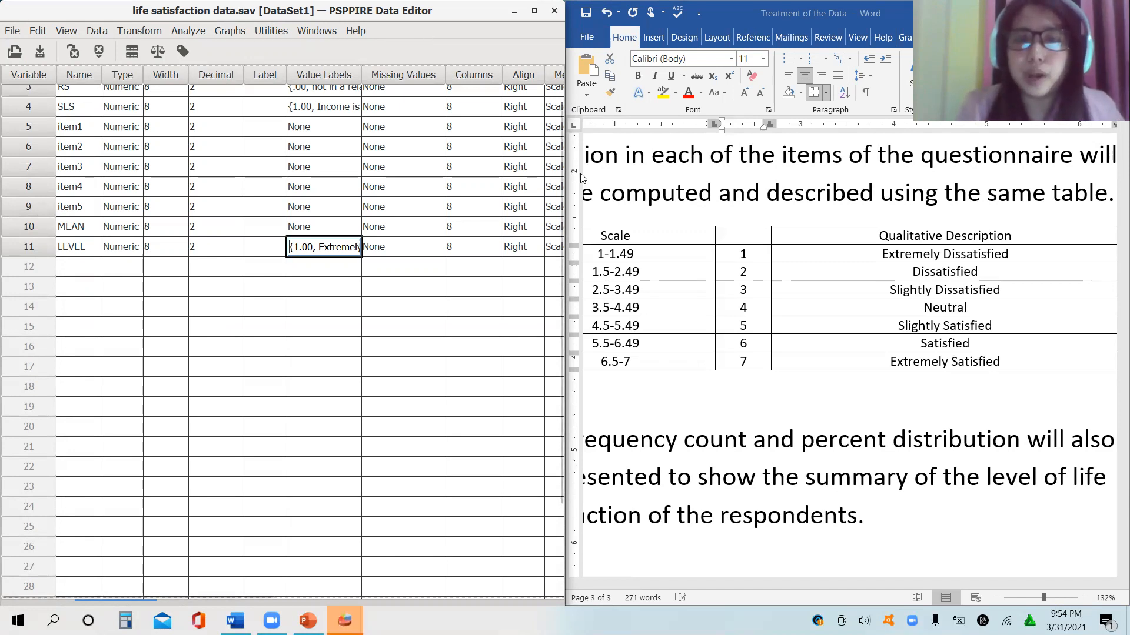
Narrow the PSPPIRE Data Editor window and maximize the Treatment of the Data document in Word
drag(564, 185, 369, 185)
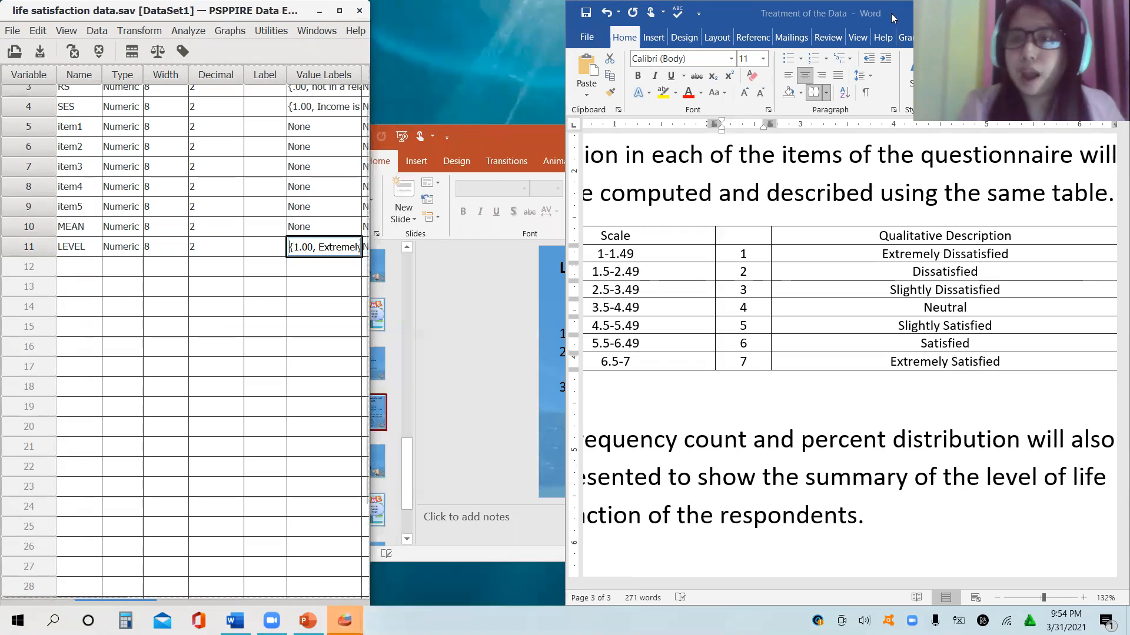
drag(884, 11, 671, 32)
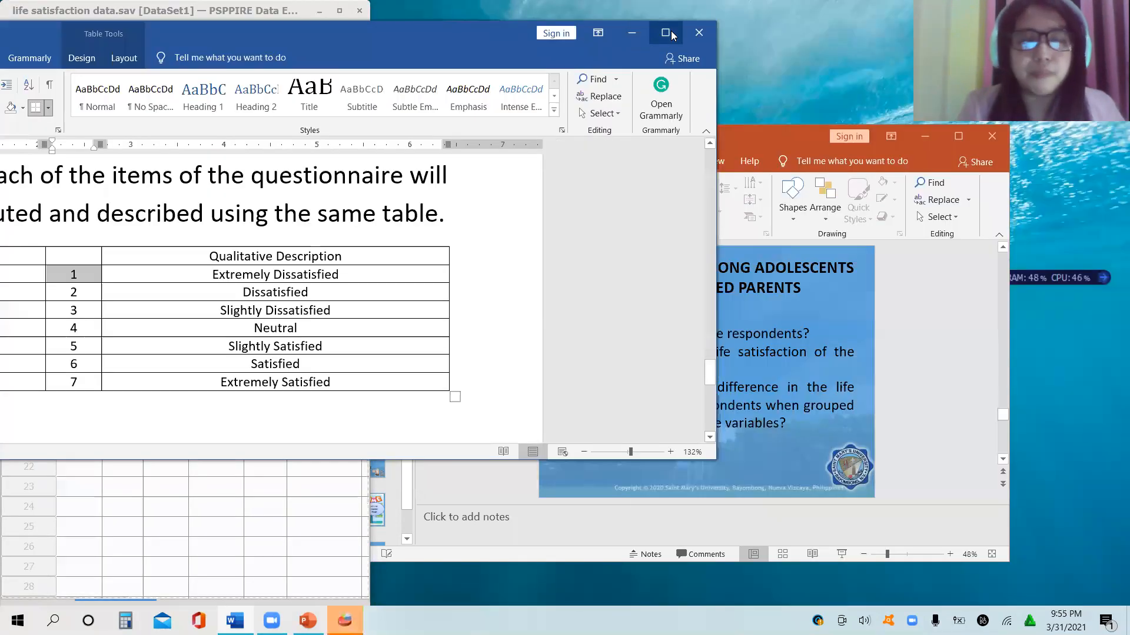
click(669, 33)
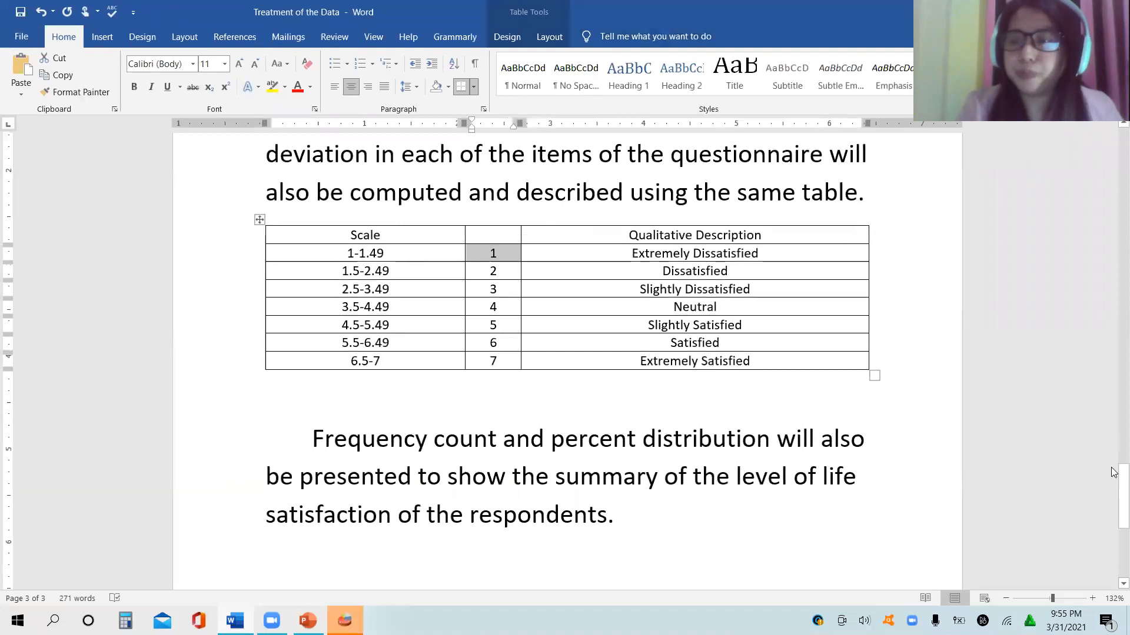
Make the phrase "Frequency count and percent distribution" in the paragraph below the scale table bold
drag(1114, 488, 1114, 455)
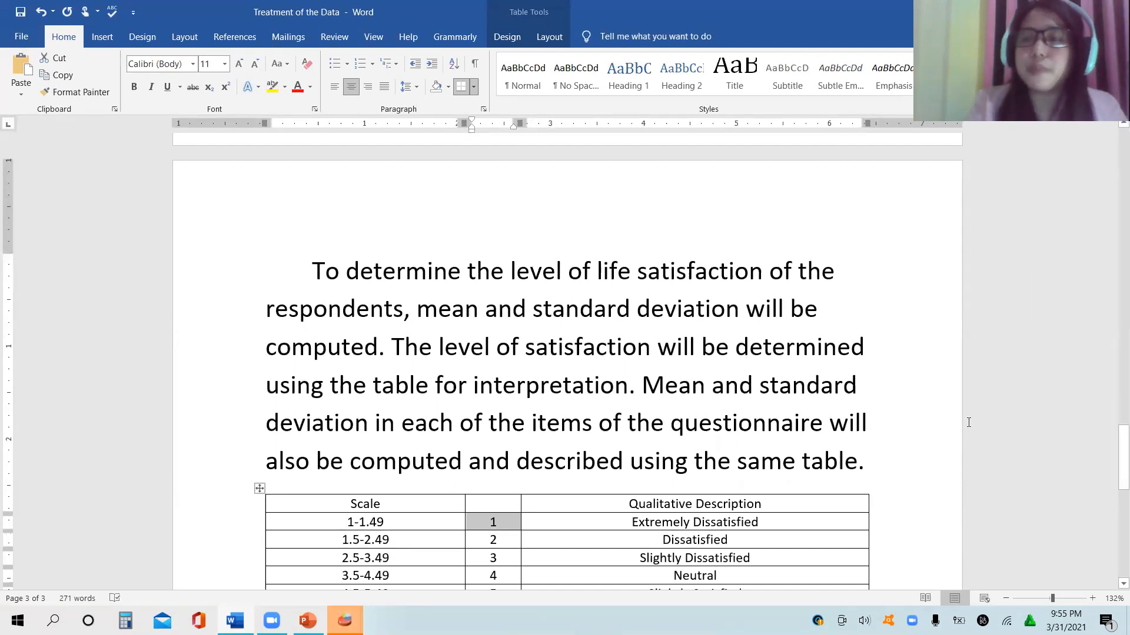
drag(1114, 449, 1114, 494)
drag(311, 385, 728, 380)
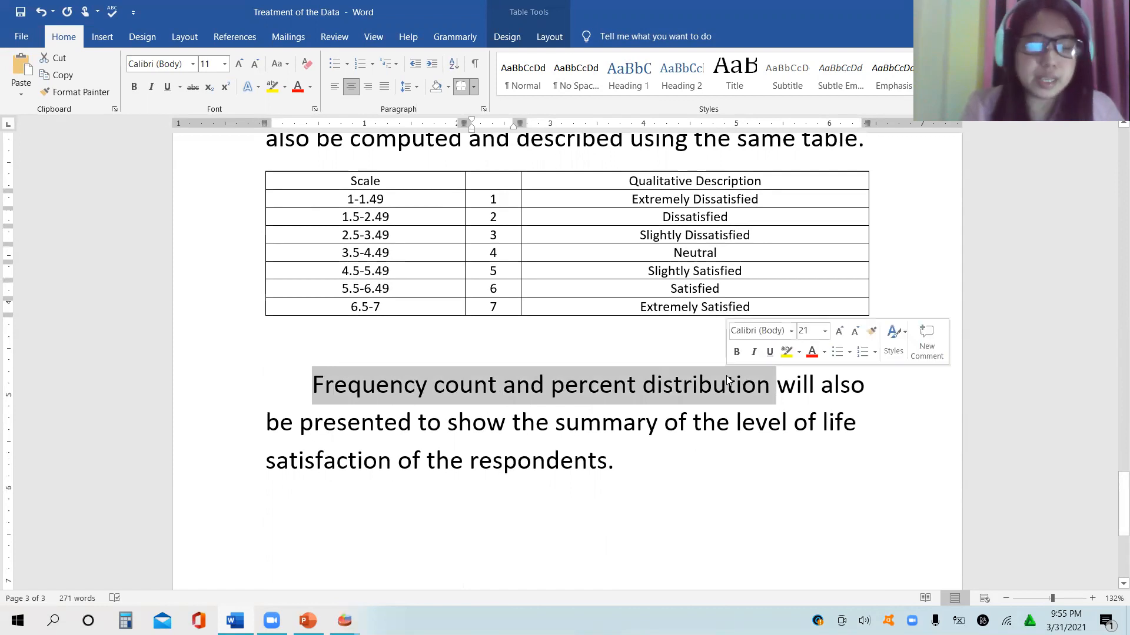
key(ctrl+b)
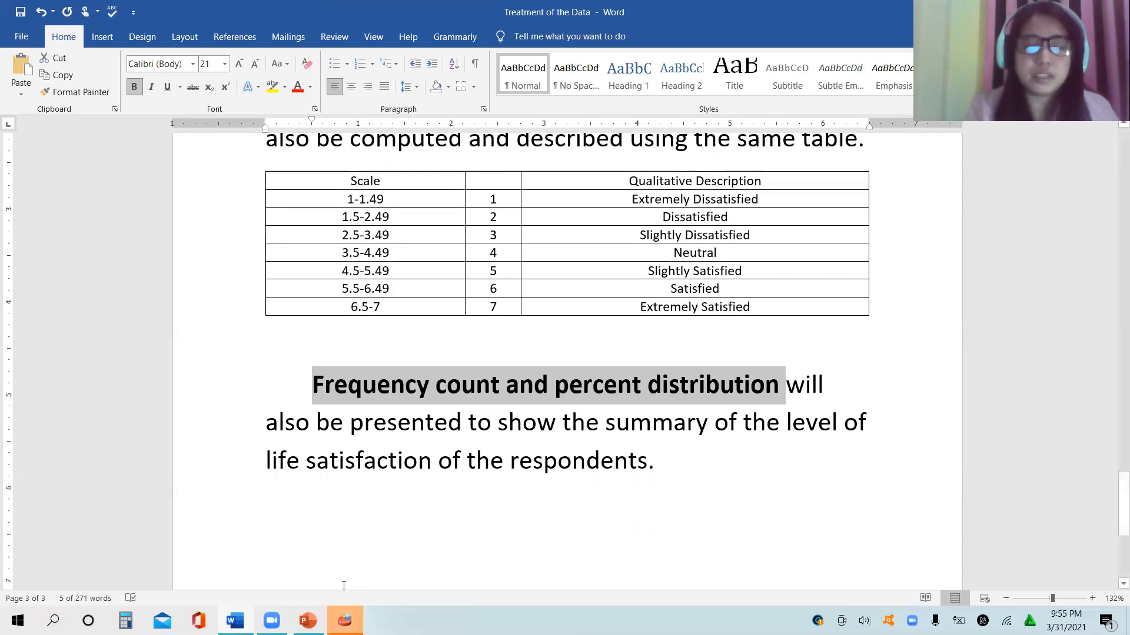
Switch to the PSPPIRE Data Editor with the life satisfaction data and maximize its window
click(333, 618)
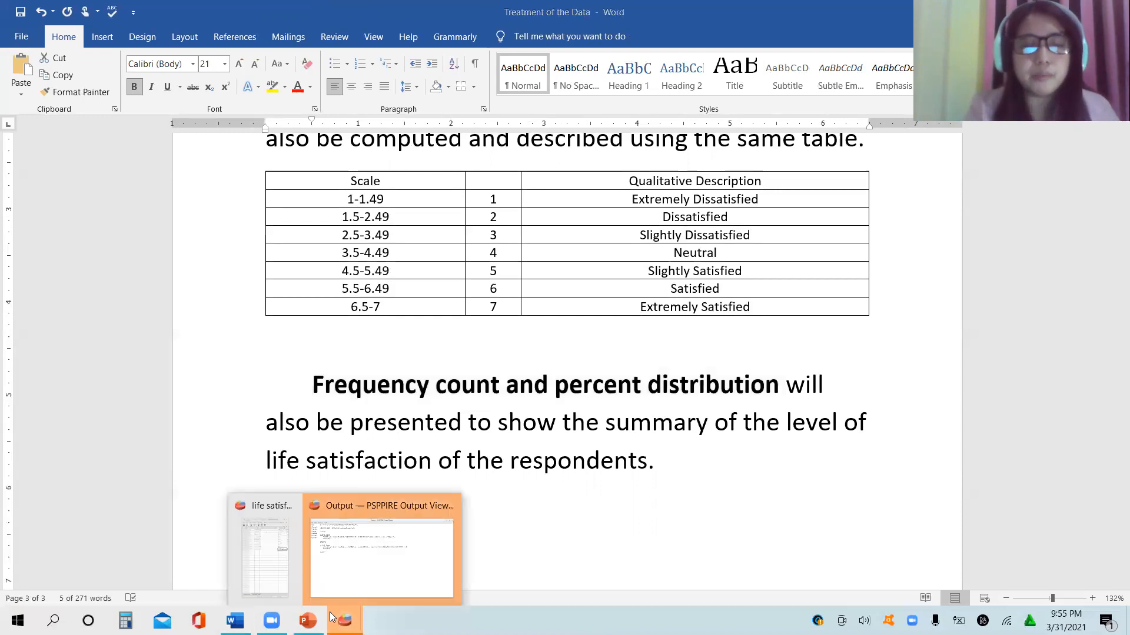
click(268, 565)
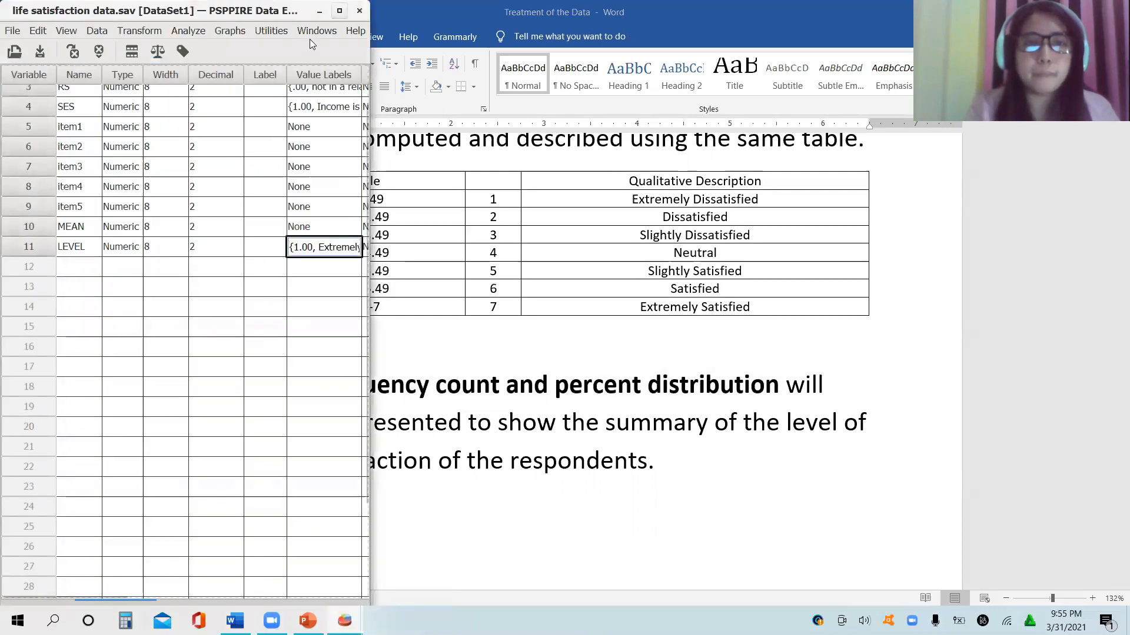
key(super+Up)
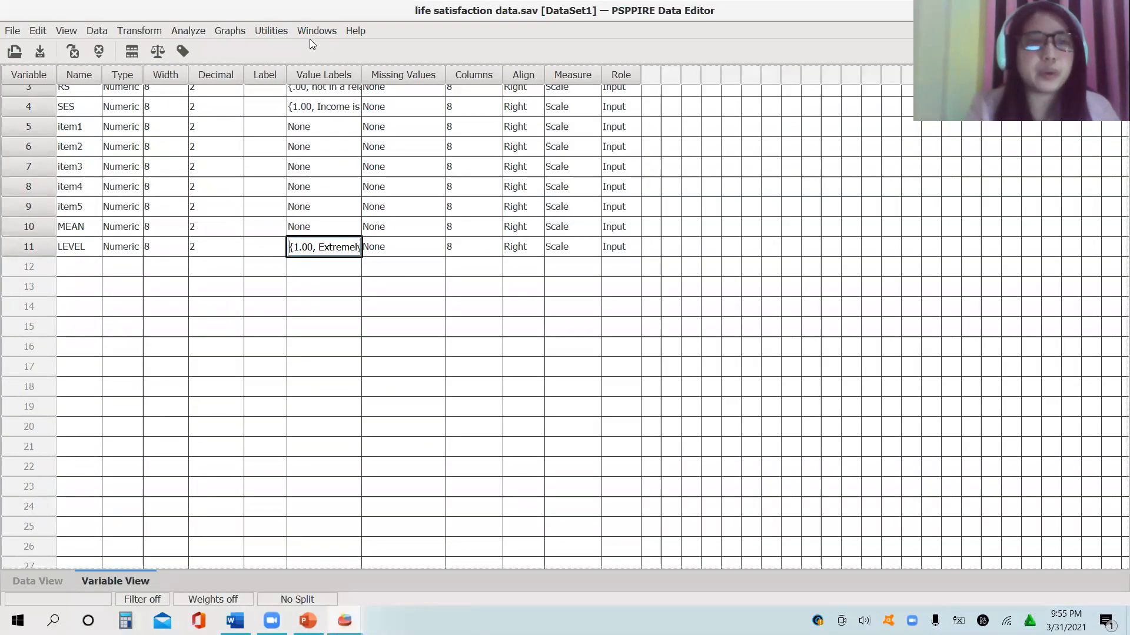
click(195, 36)
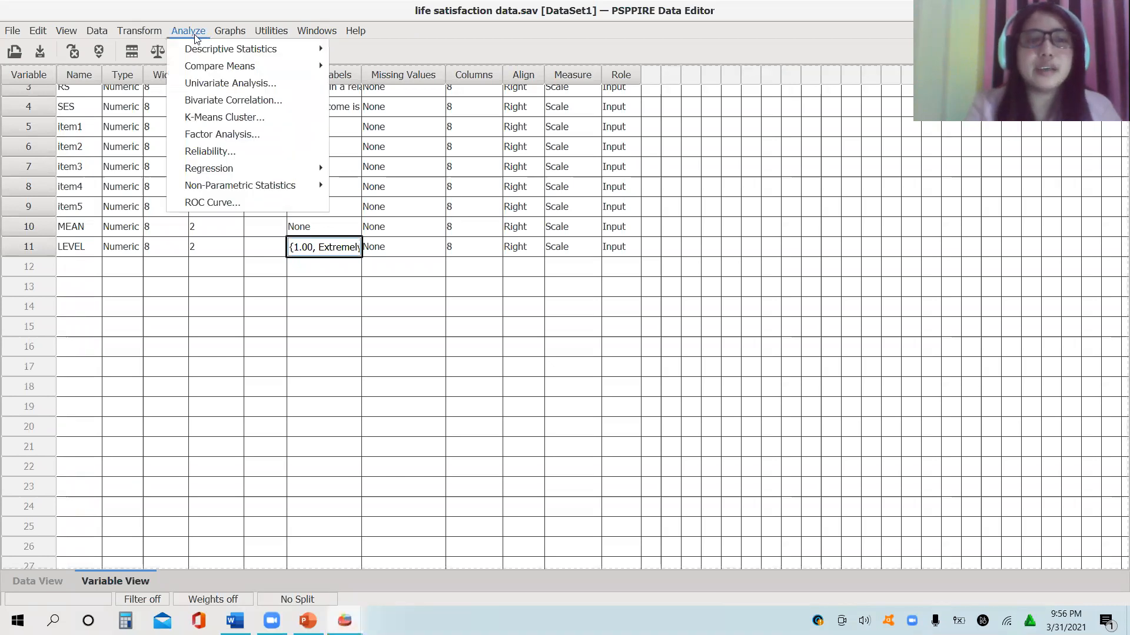
click(107, 383)
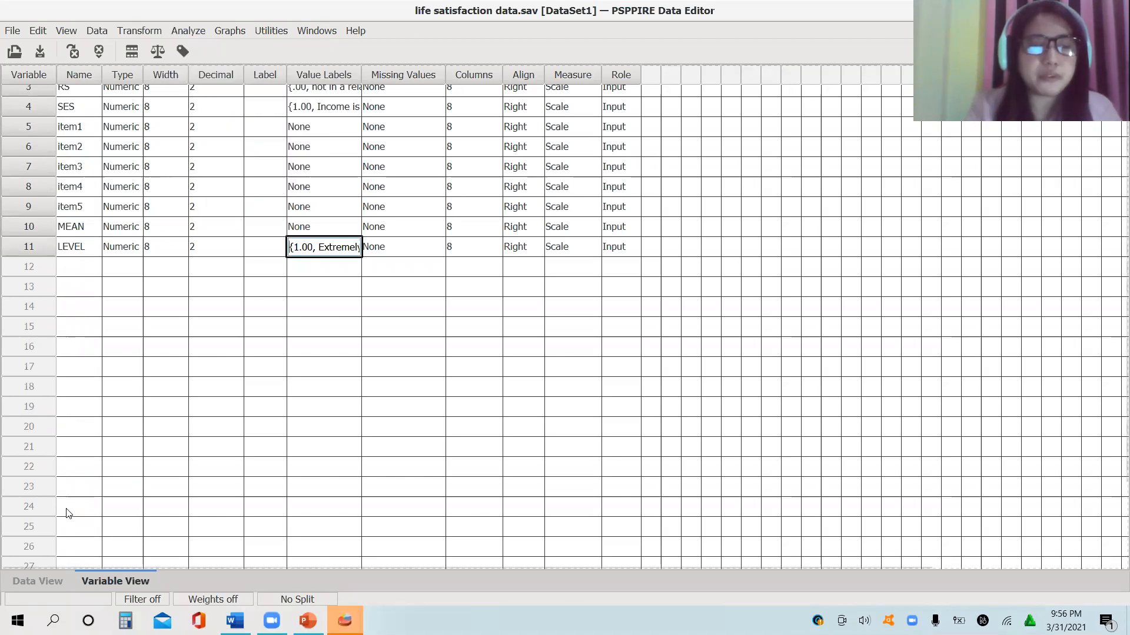
Show the survey data and clear the empty case 121 below the last record
click(35, 583)
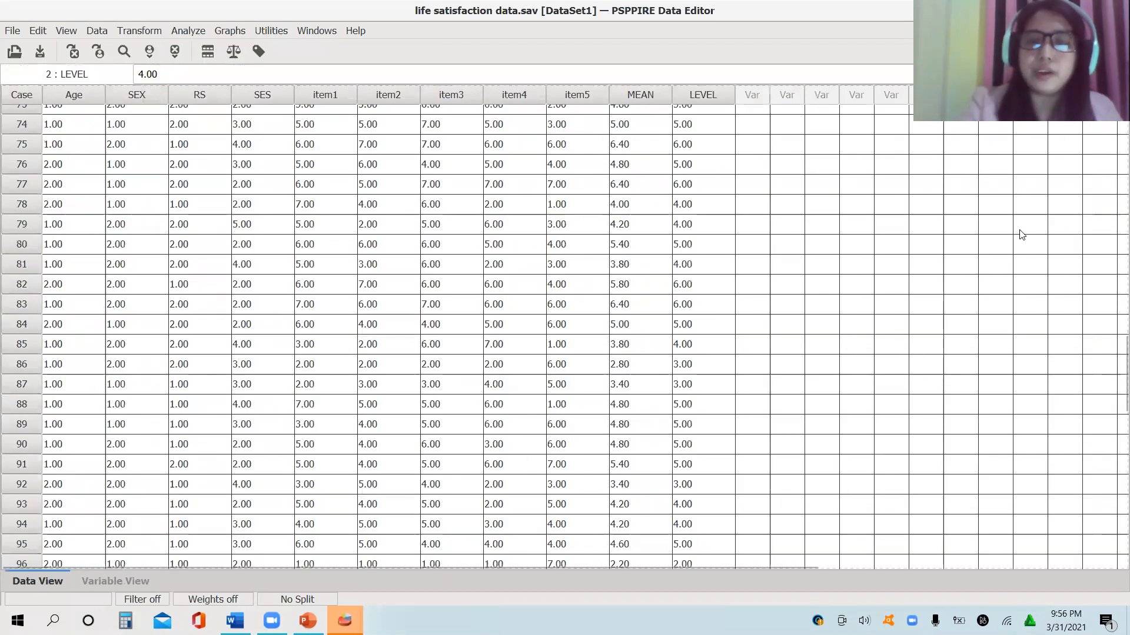
drag(1113, 358, 1114, 526)
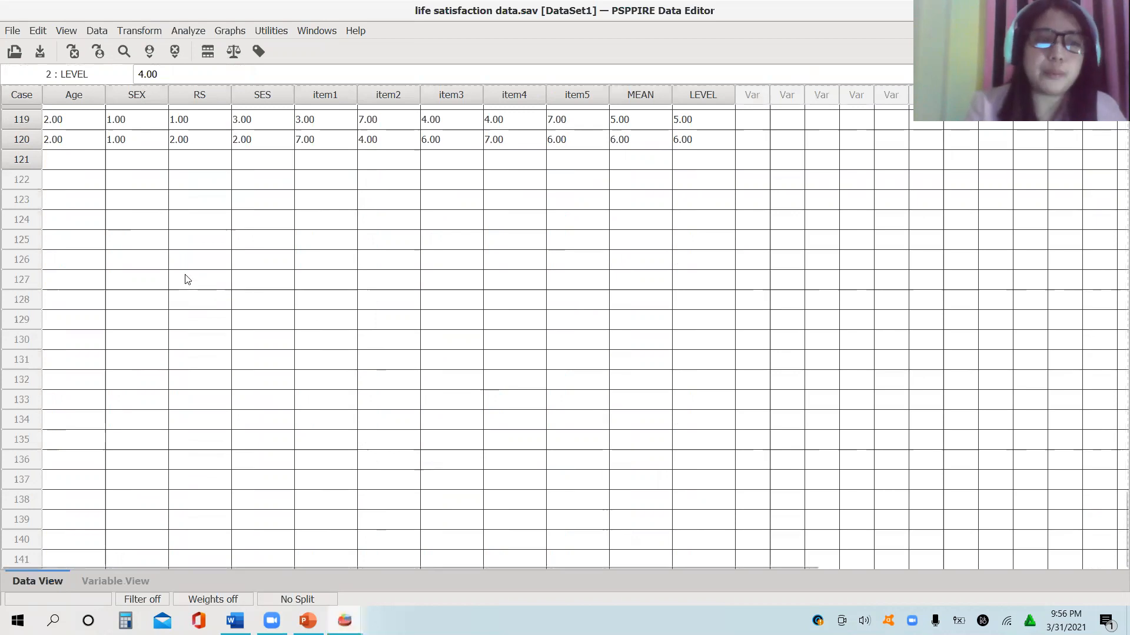
click(22, 167)
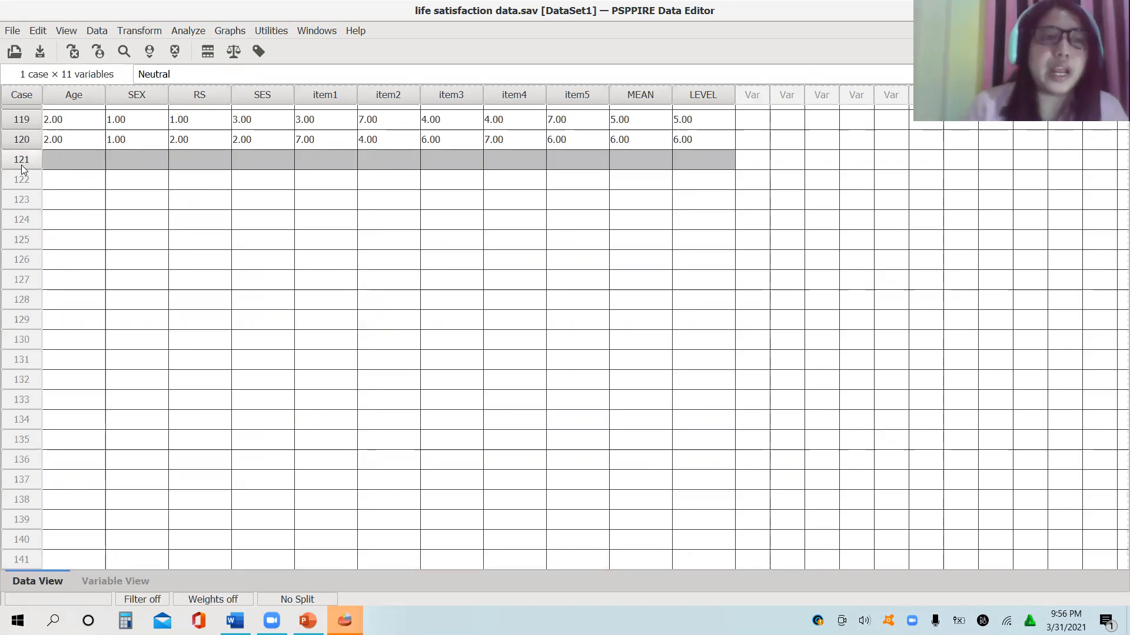
right_click(23, 169)
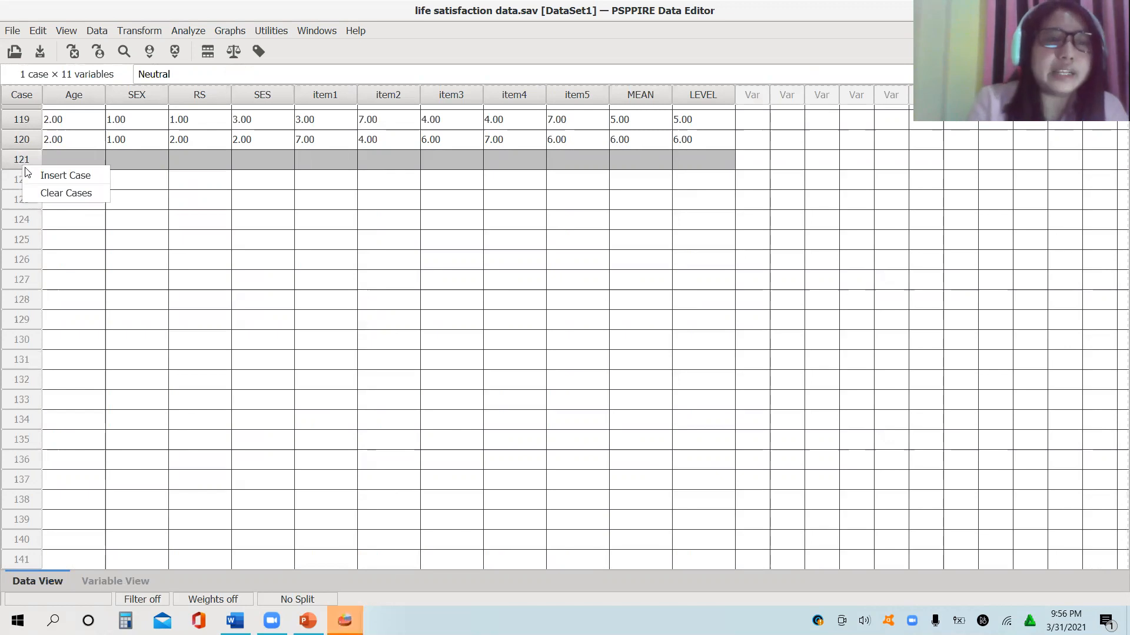
click(47, 193)
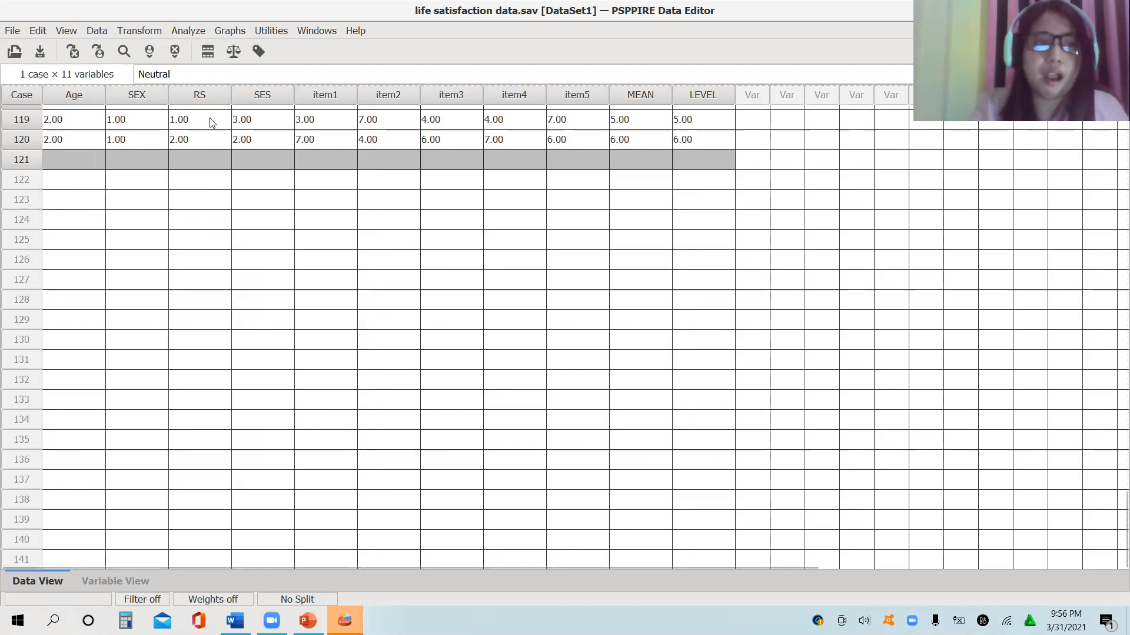
click(189, 34)
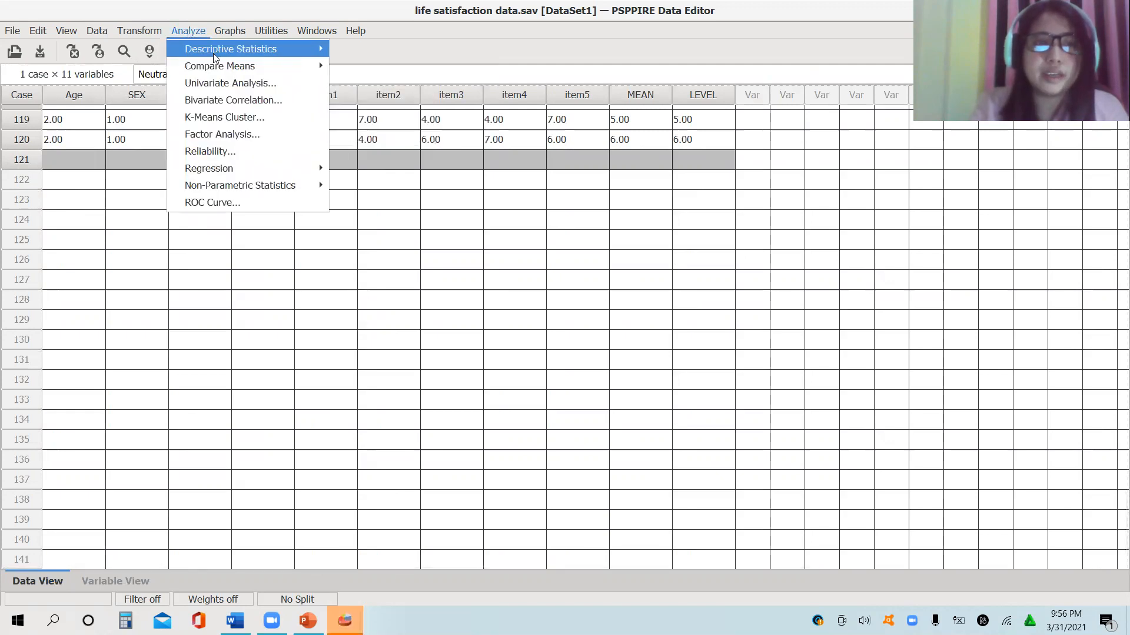
mouse_move(217, 52)
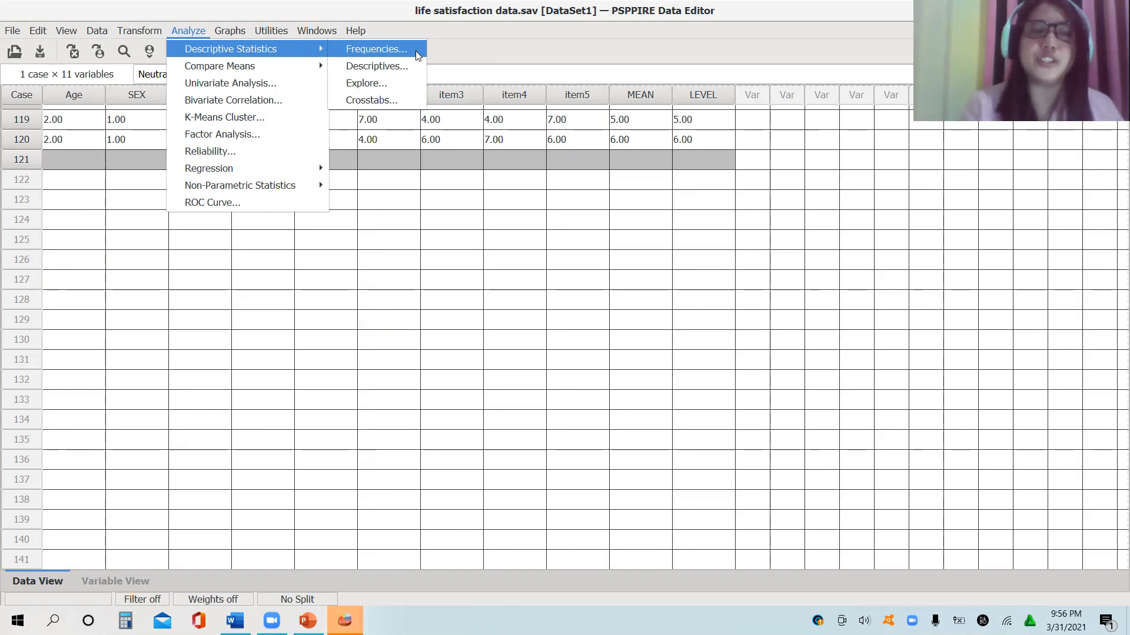
click(390, 257)
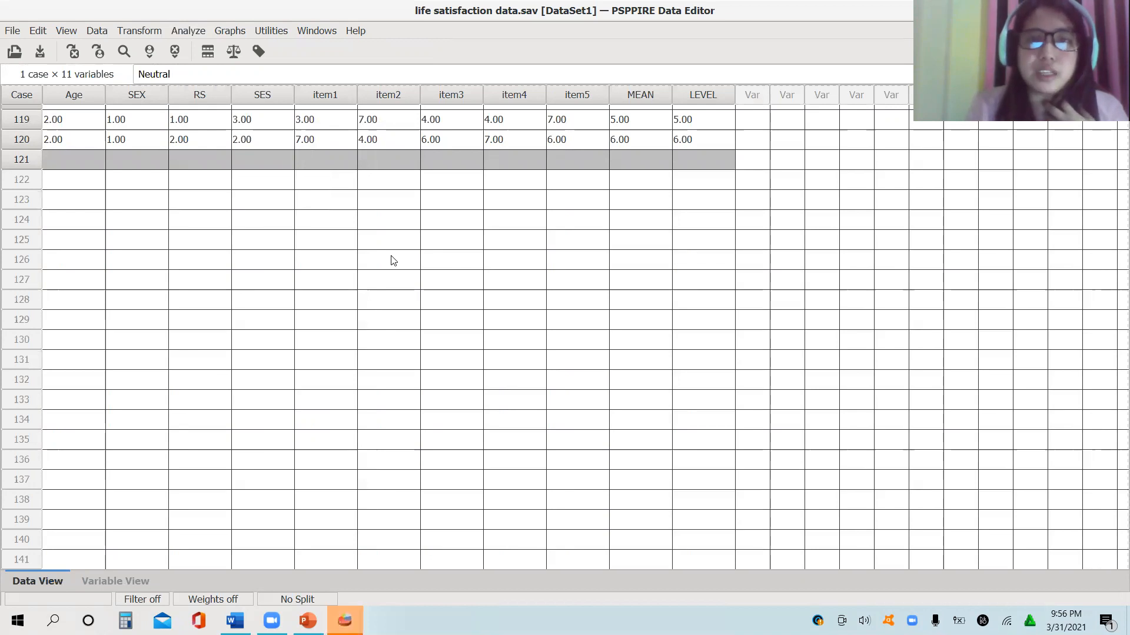
scroll(521, 130, down, 1)
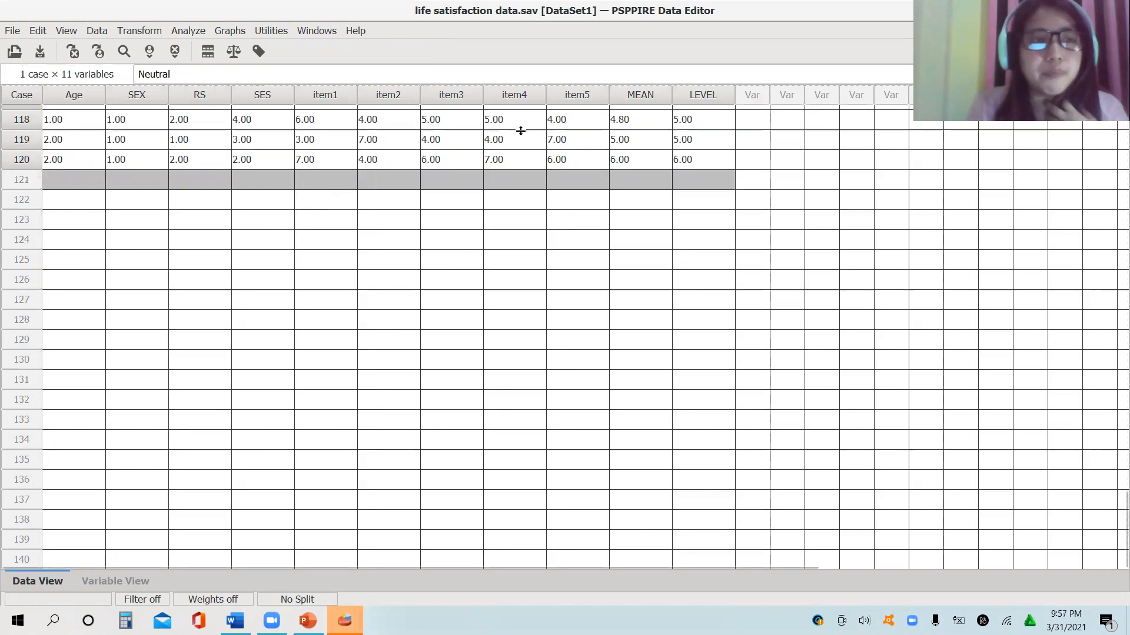
click(372, 159)
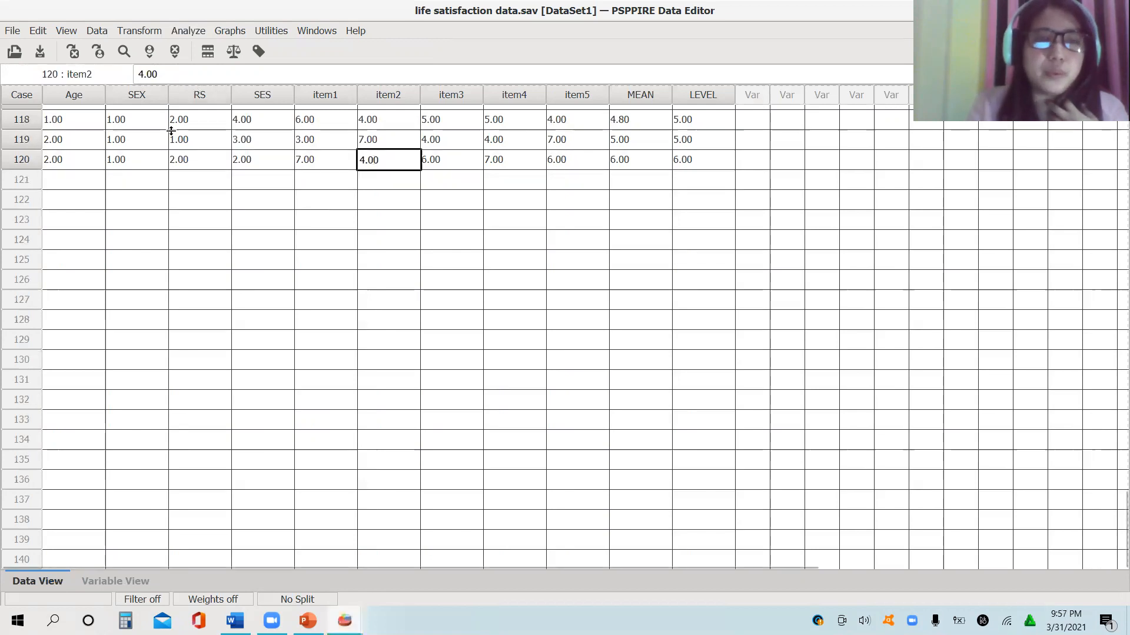
Start a Frequencies analysis and add LEVEL as its variable
click(193, 31)
mouse_move(204, 52)
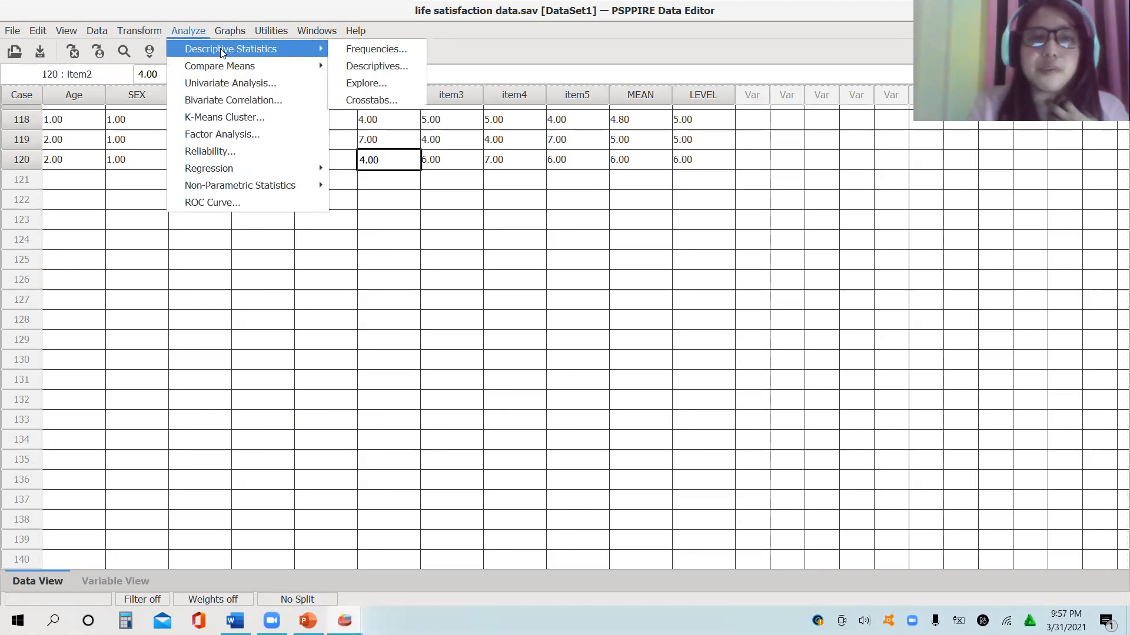
click(360, 47)
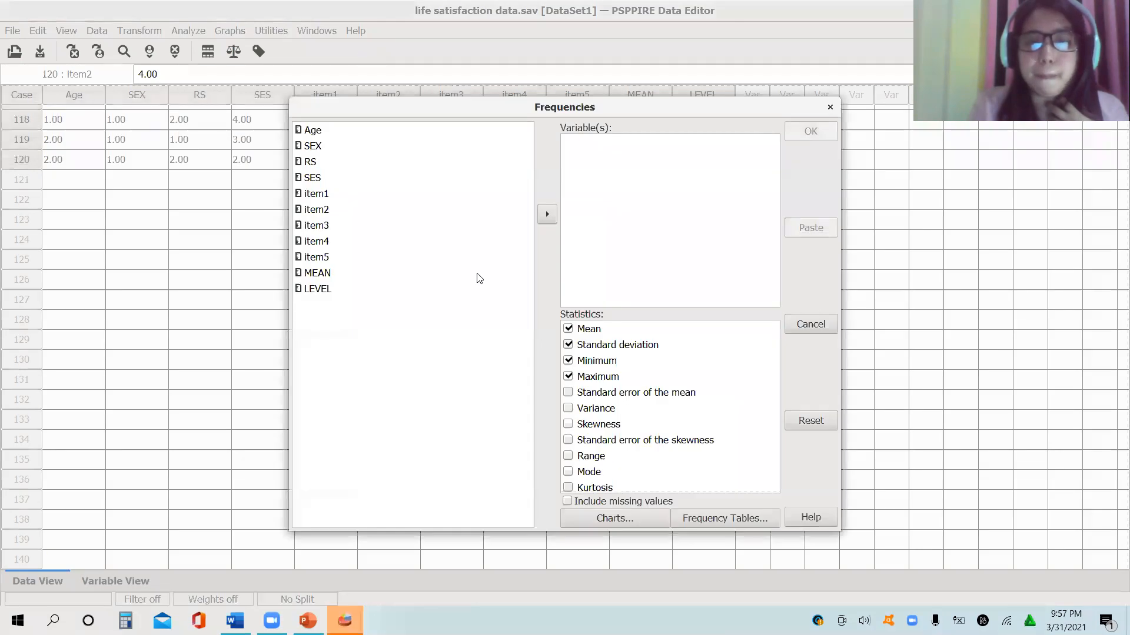
click(321, 289)
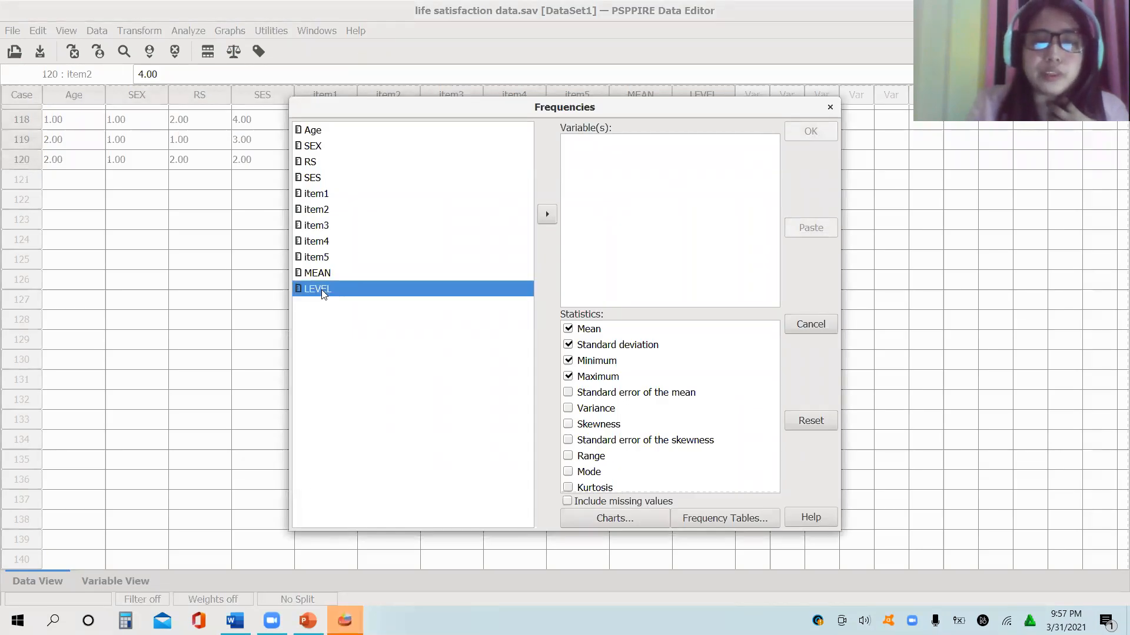
click(546, 214)
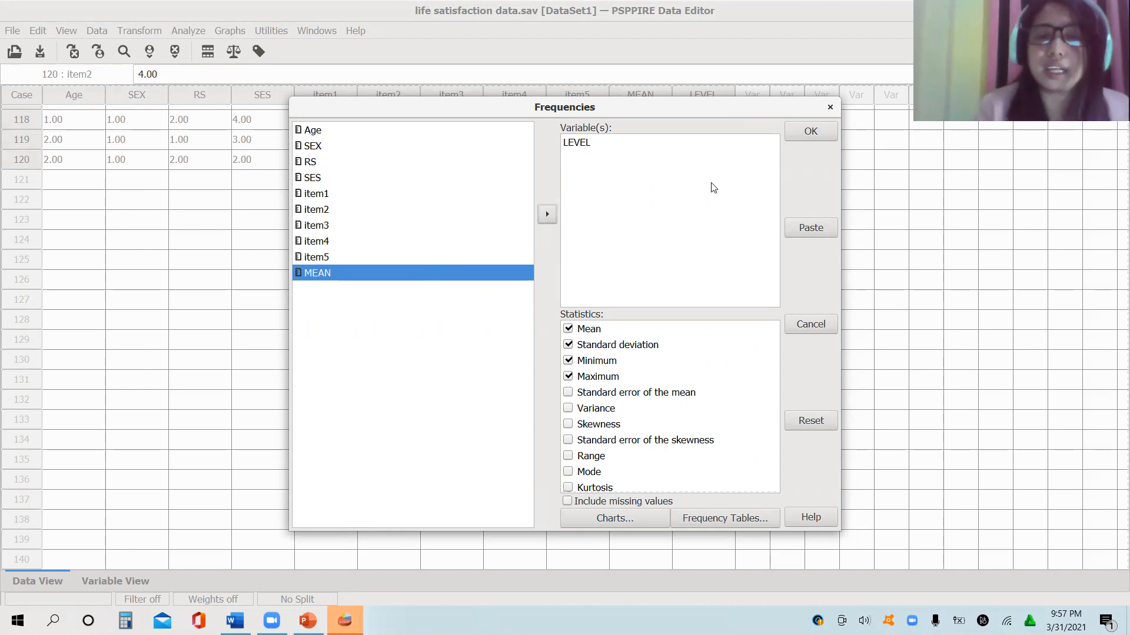
Exclude mean, standard deviation, minimum and maximum from the statistics and run the Frequencies analysis
click(568, 329)
click(568, 345)
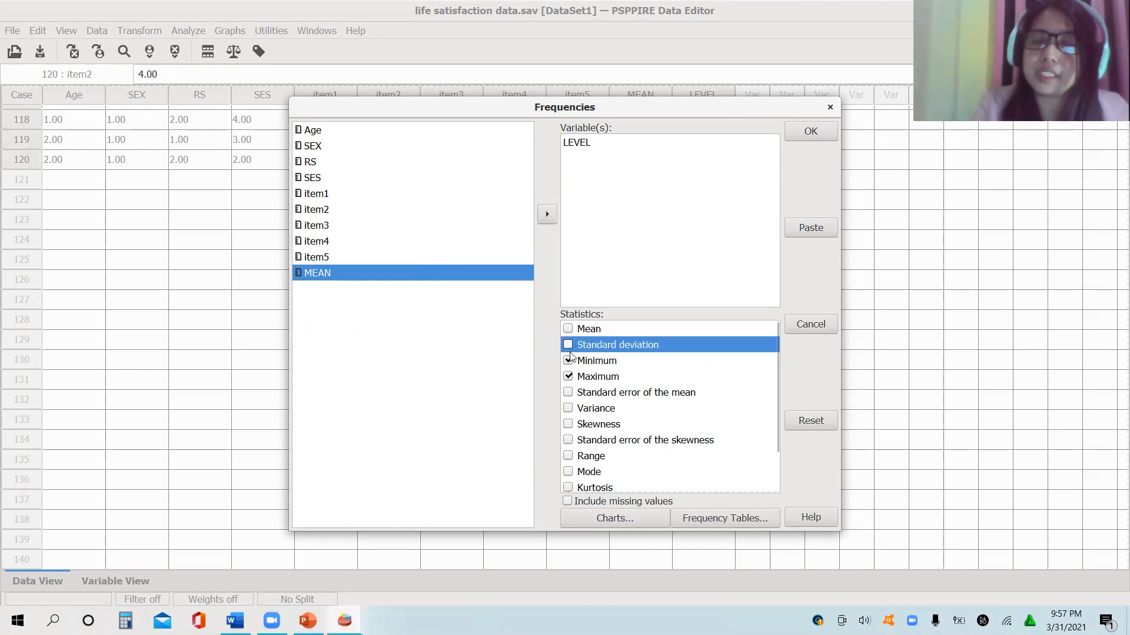
click(570, 361)
click(568, 377)
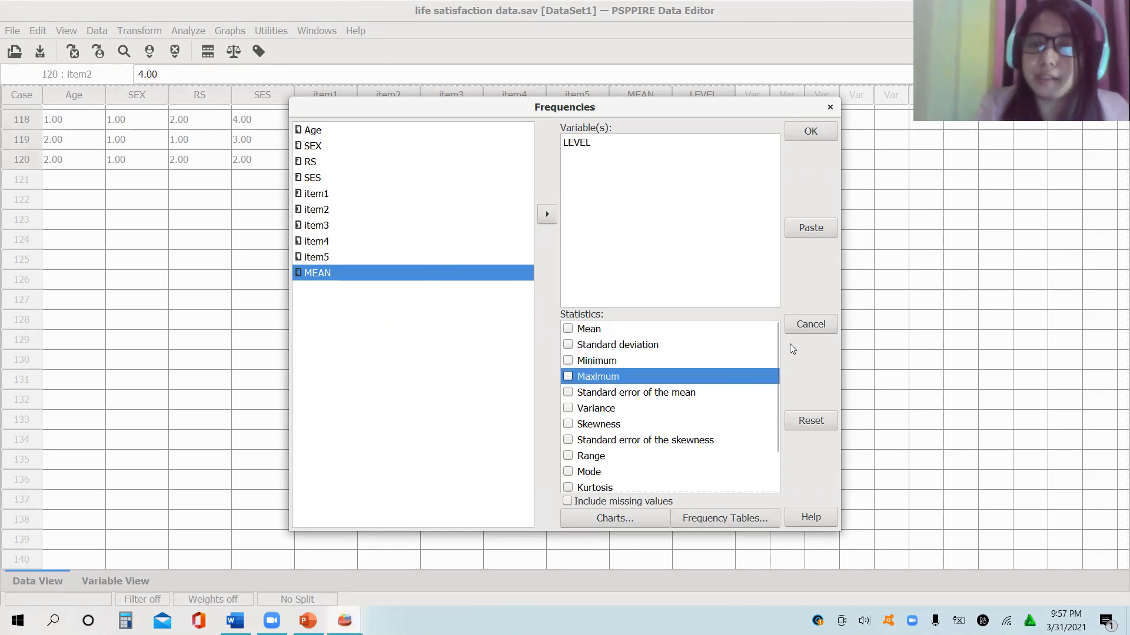
drag(775, 332, 769, 423)
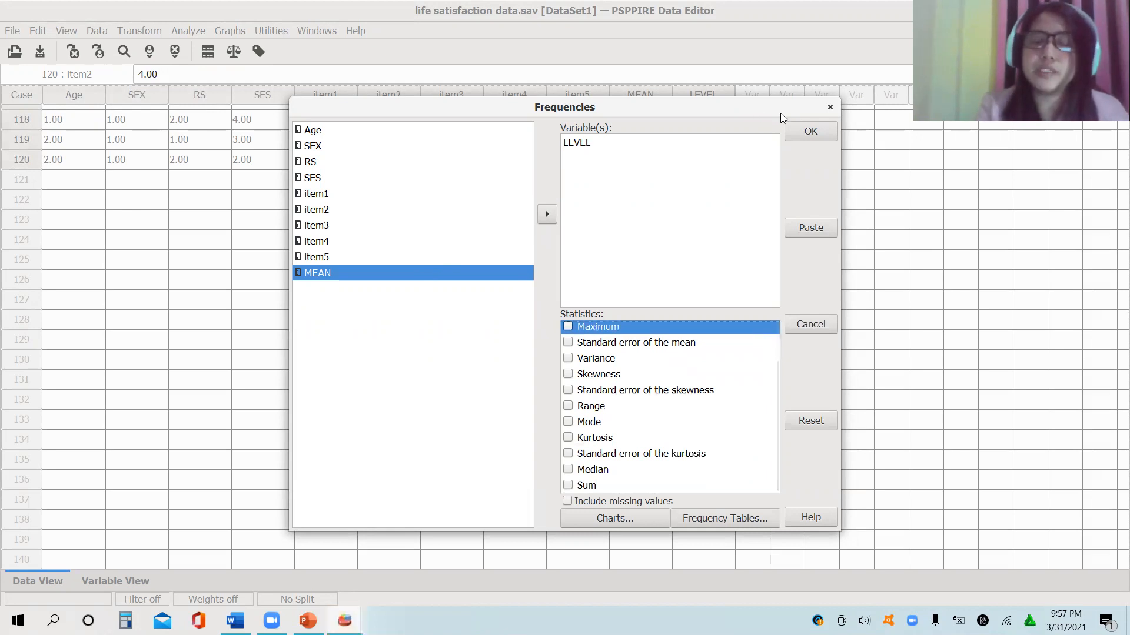
click(811, 131)
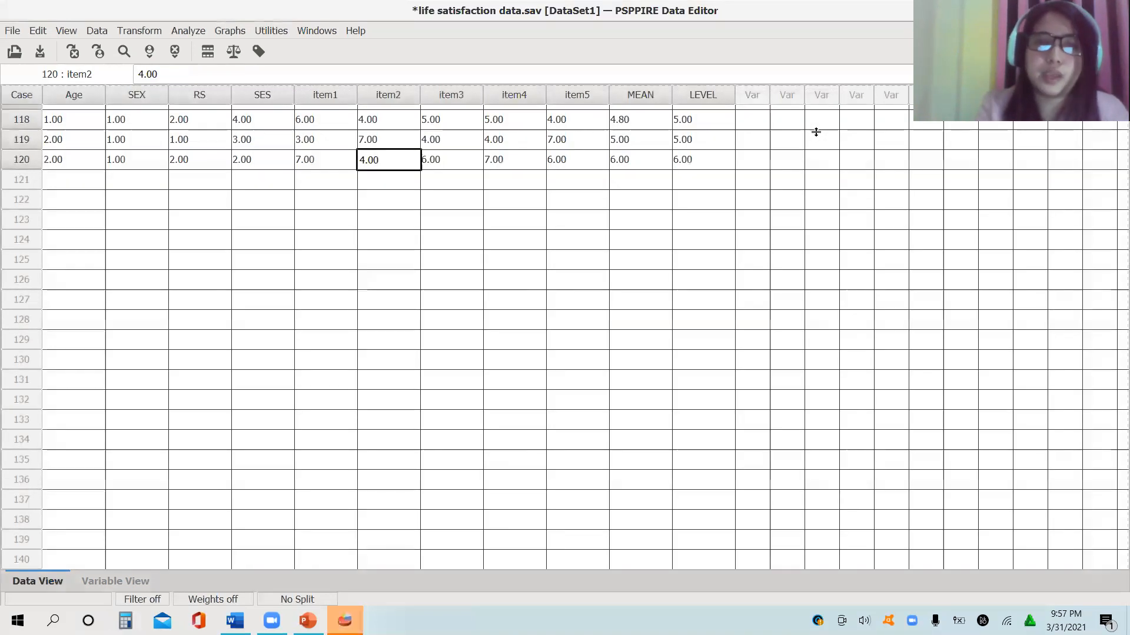
Bring up the PSPPIRE Output Viewer with the LEVEL frequency table and maximize its window
click(344, 620)
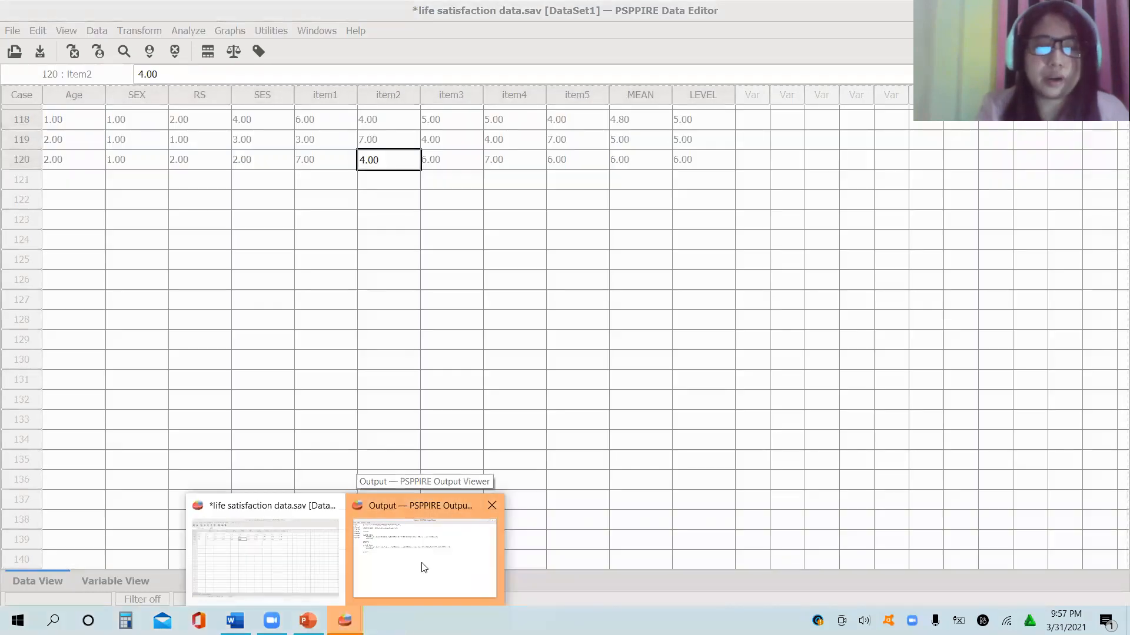
click(424, 567)
drag(445, 49, 652, 74)
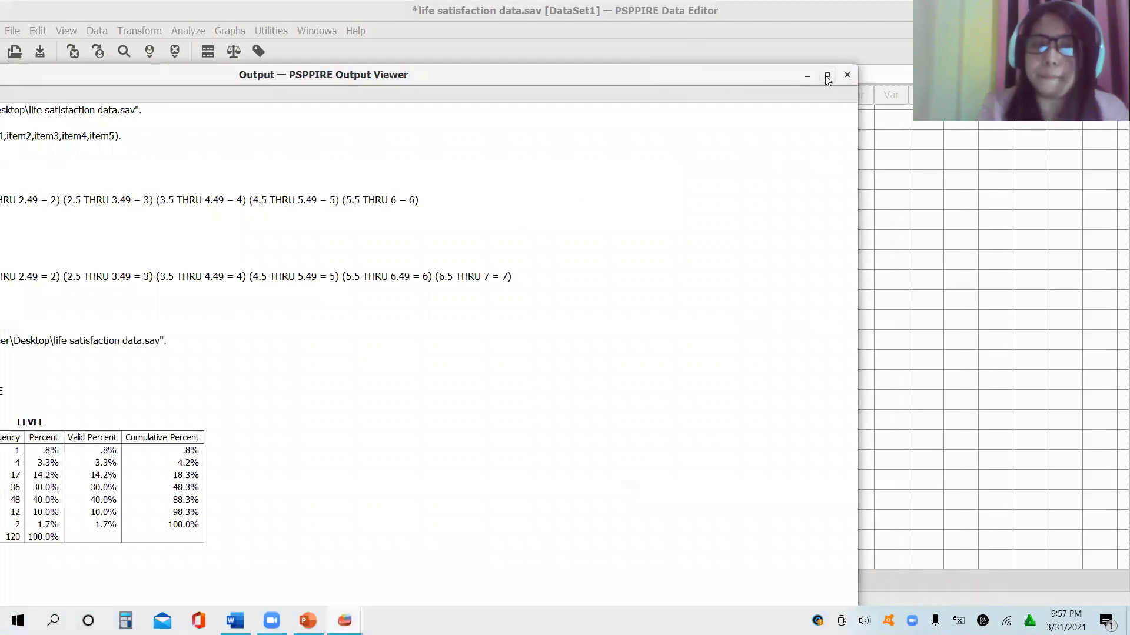
click(827, 75)
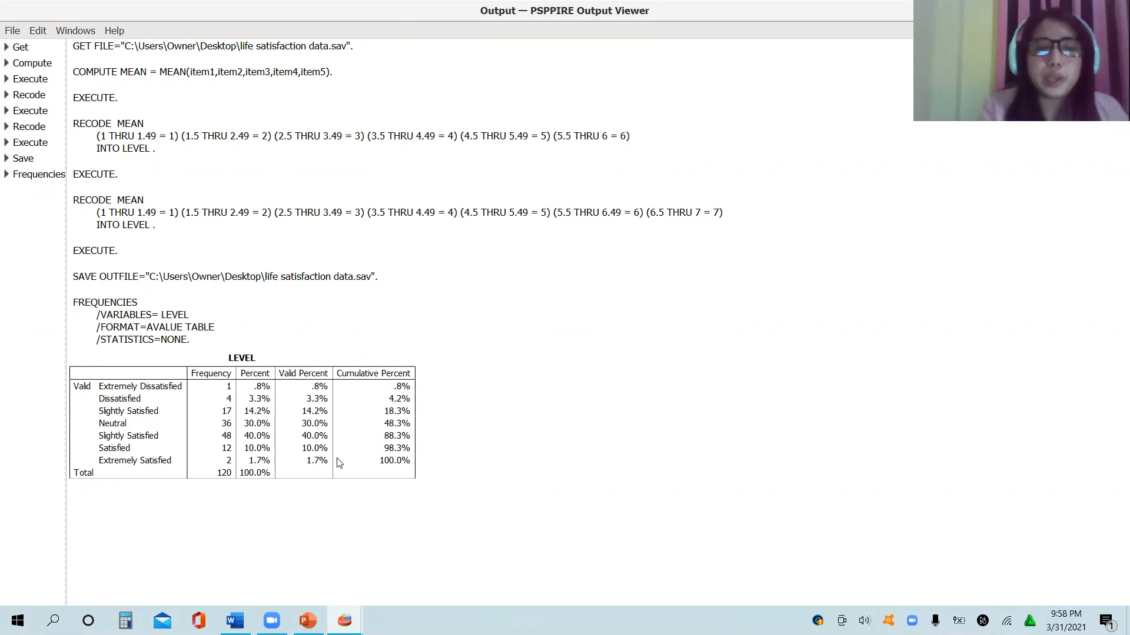
Switch to the Treatment of the Data document in Word and make "mean and standard deviation will be computed." bold
mouse_move(234, 621)
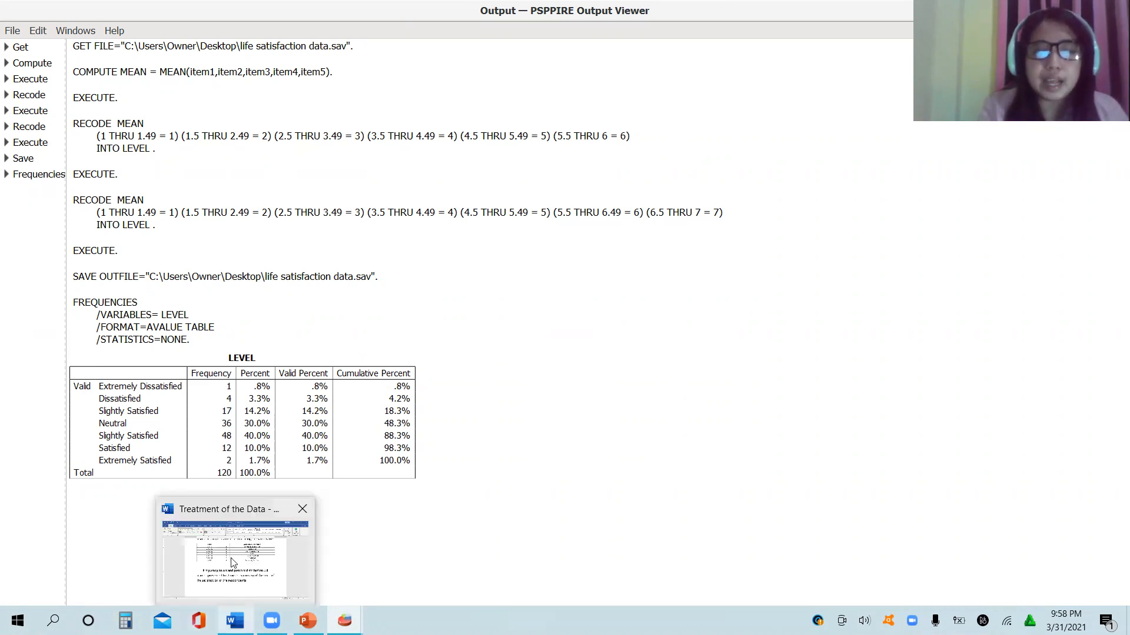
click(278, 503)
click(354, 492)
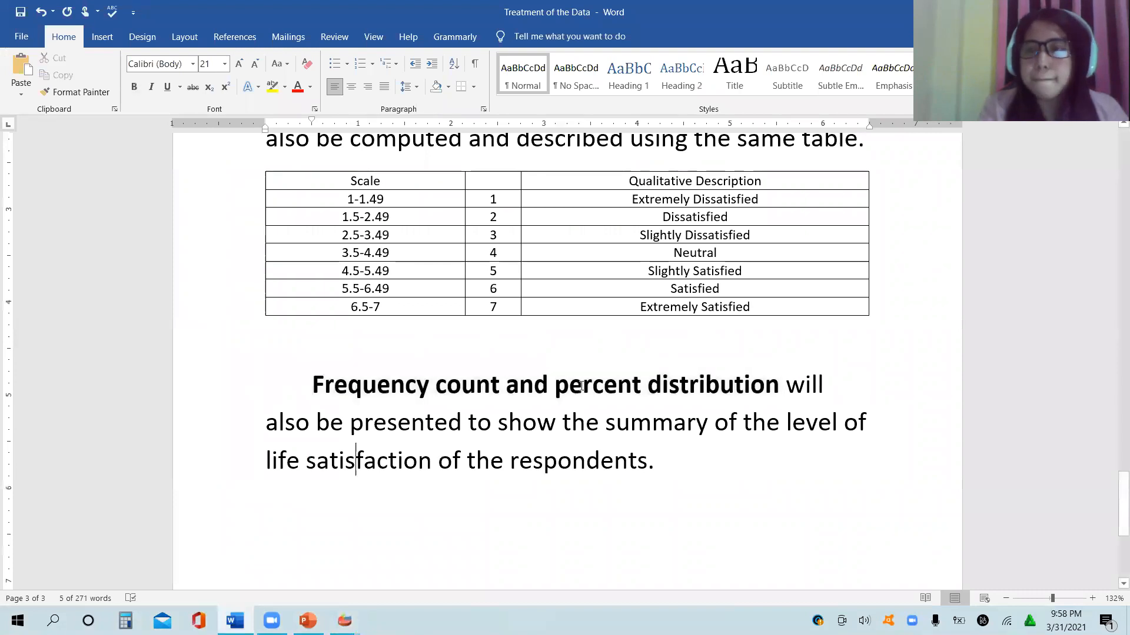
drag(1114, 487, 1112, 451)
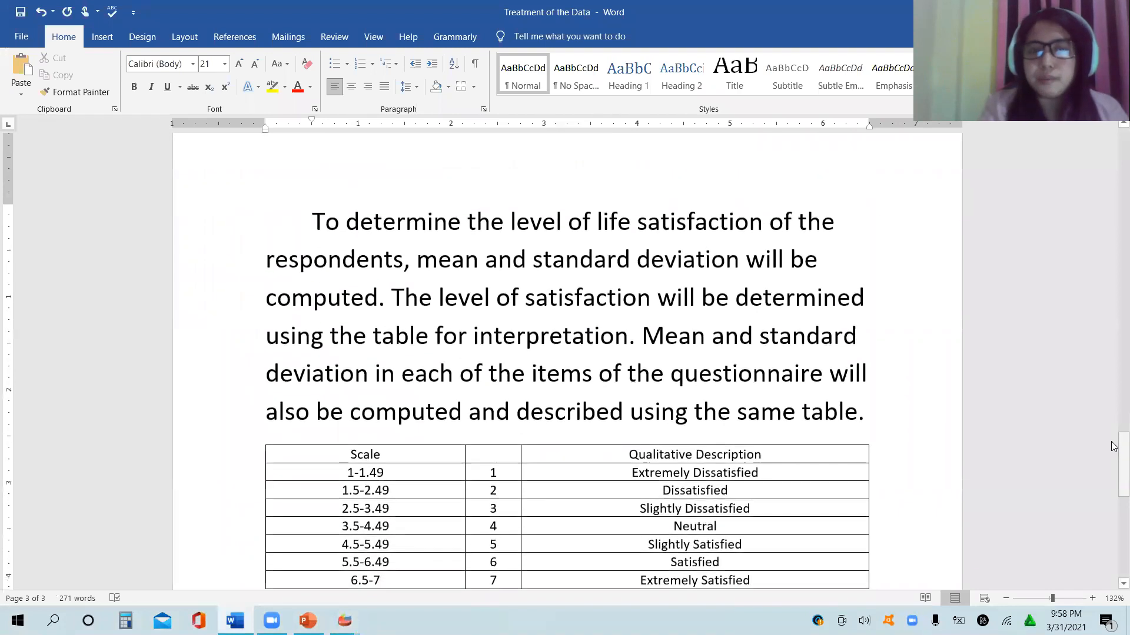
drag(417, 260, 384, 300)
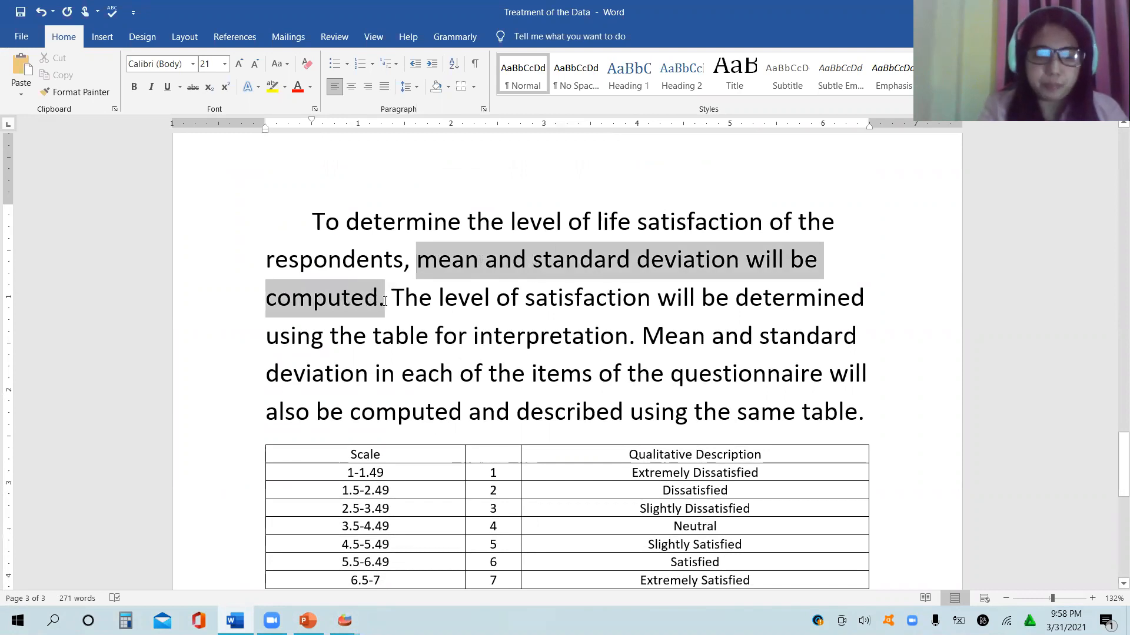
key(ctrl+b)
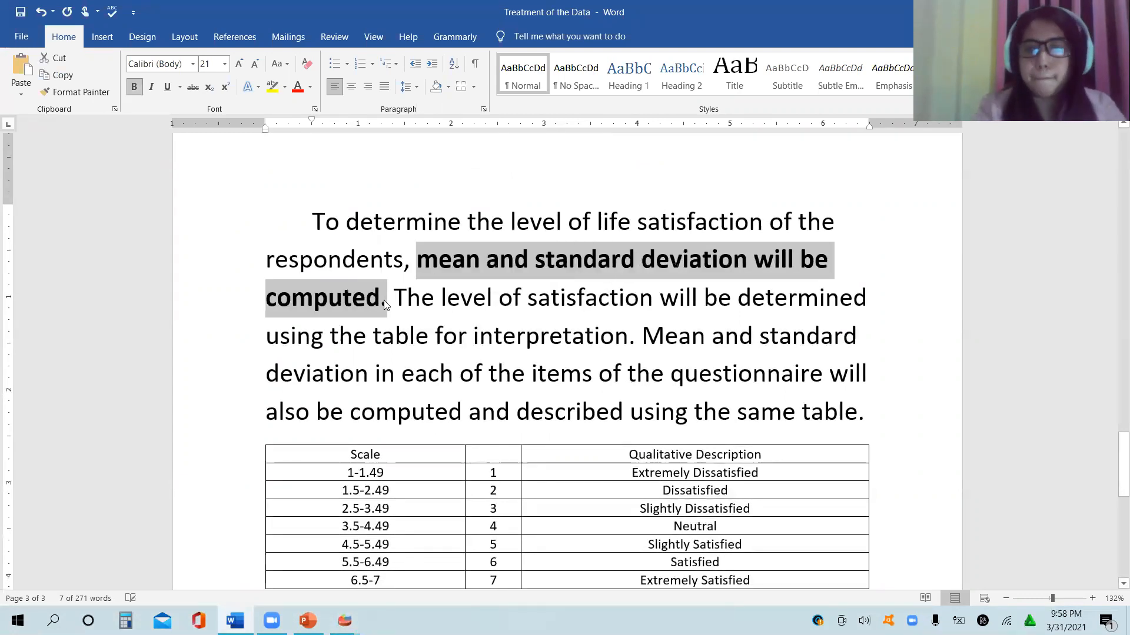
click(543, 351)
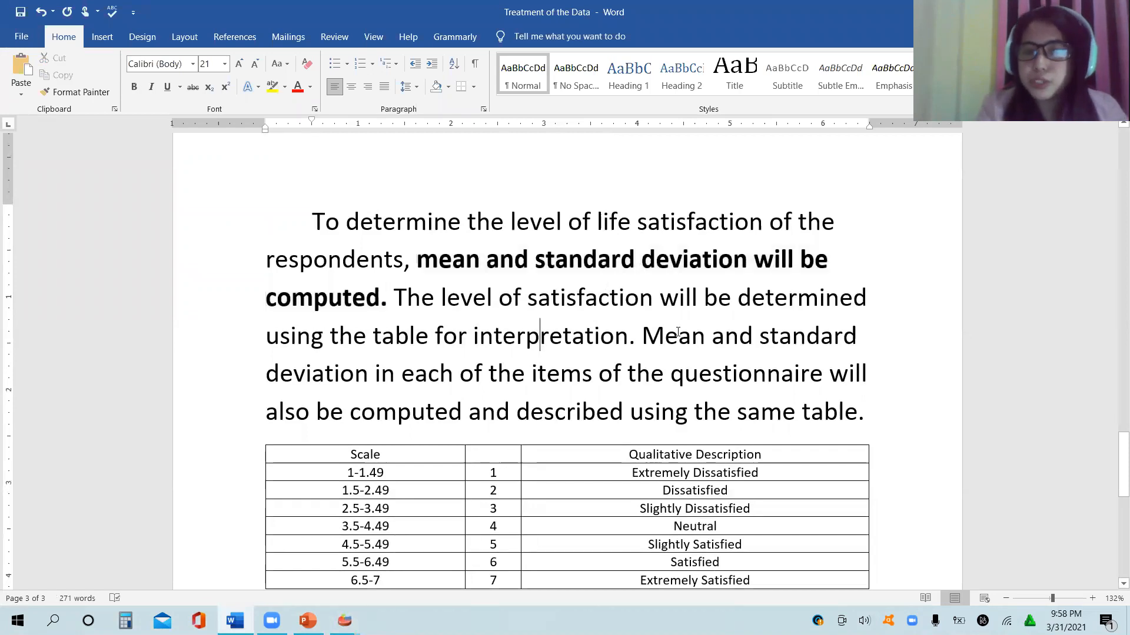
Make the phrase "Mean and standard deviation in each of the items" bold in the paragraph above the scale table
click(652, 344)
drag(651, 344, 600, 376)
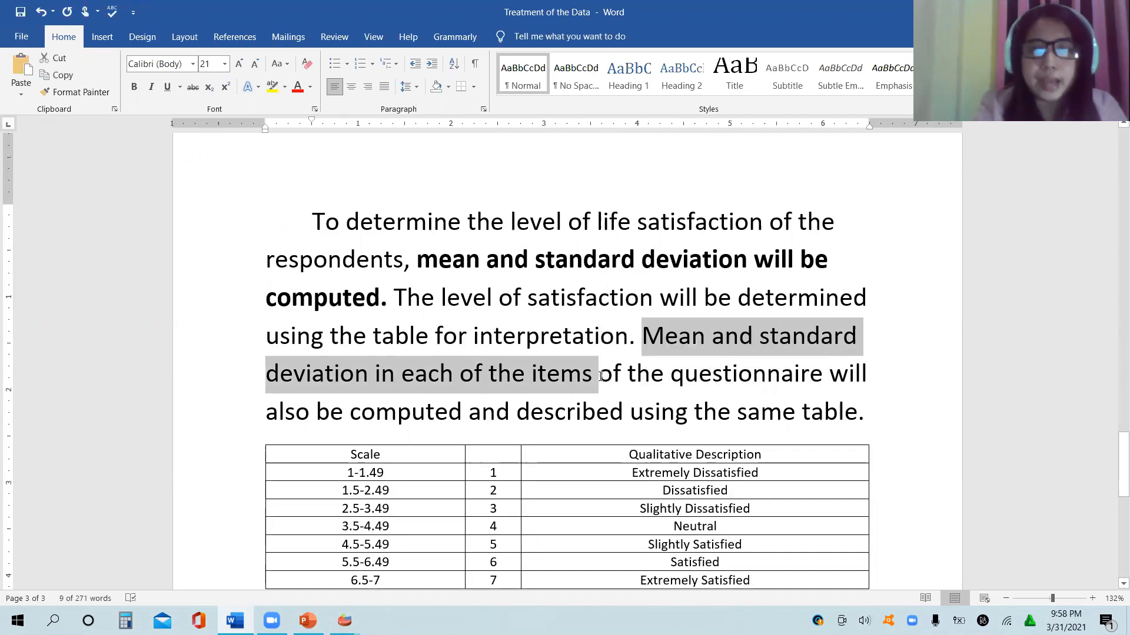
key(ctrl+b)
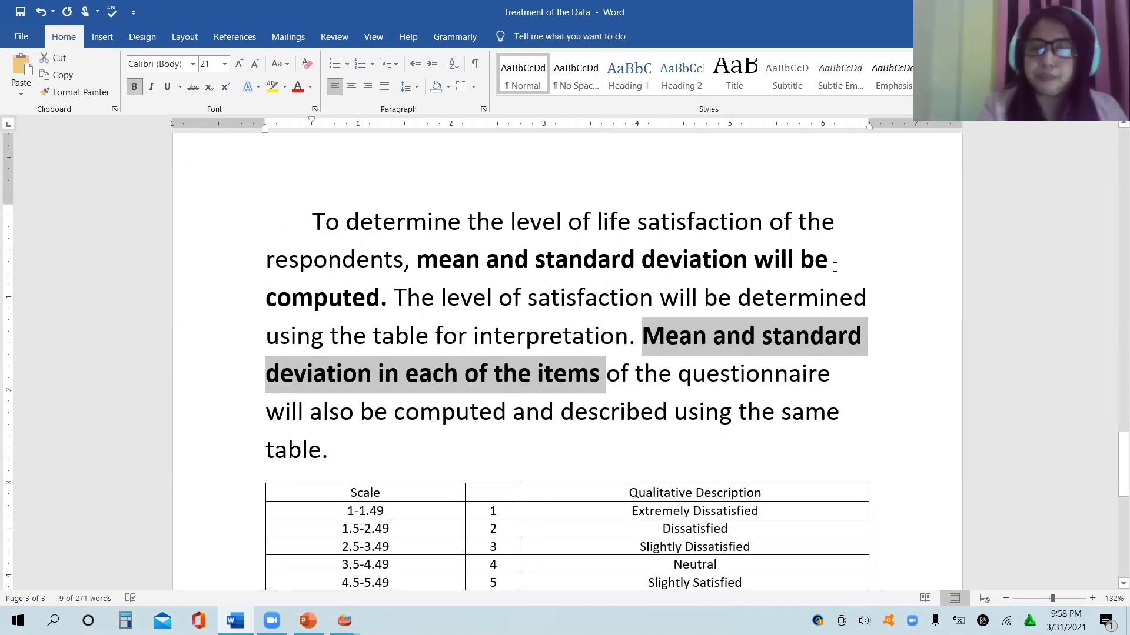
click(835, 266)
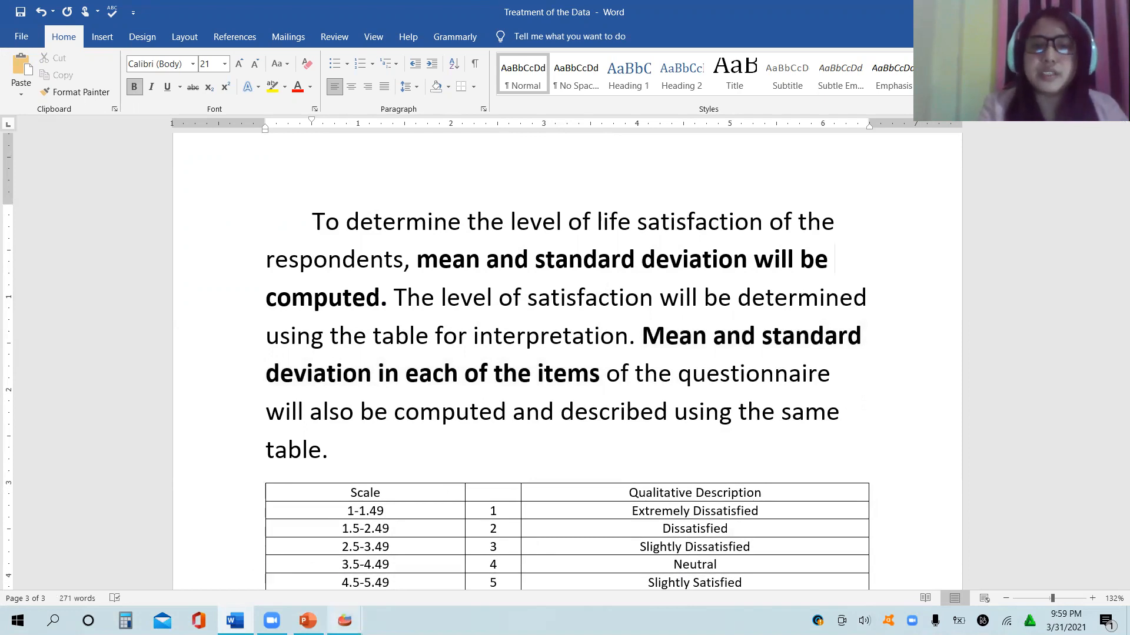
Switch to the PSPPIRE Data Editor, reopen the Frequencies analysis and remove LEVEL from its variables
mouse_move(344, 620)
click(295, 553)
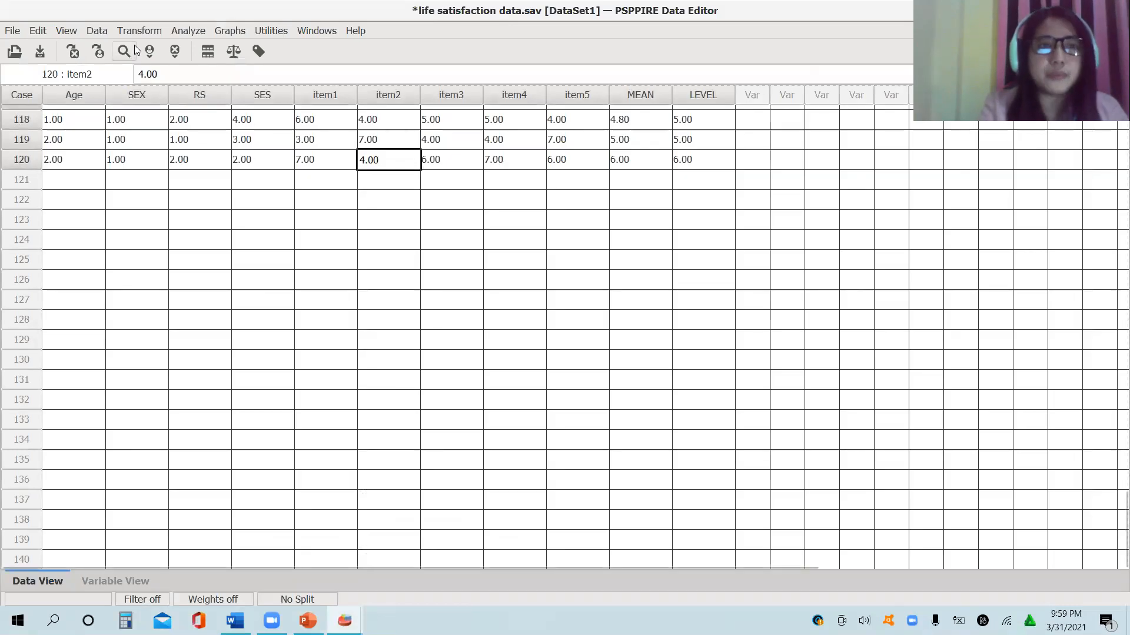
click(188, 30)
mouse_move(211, 49)
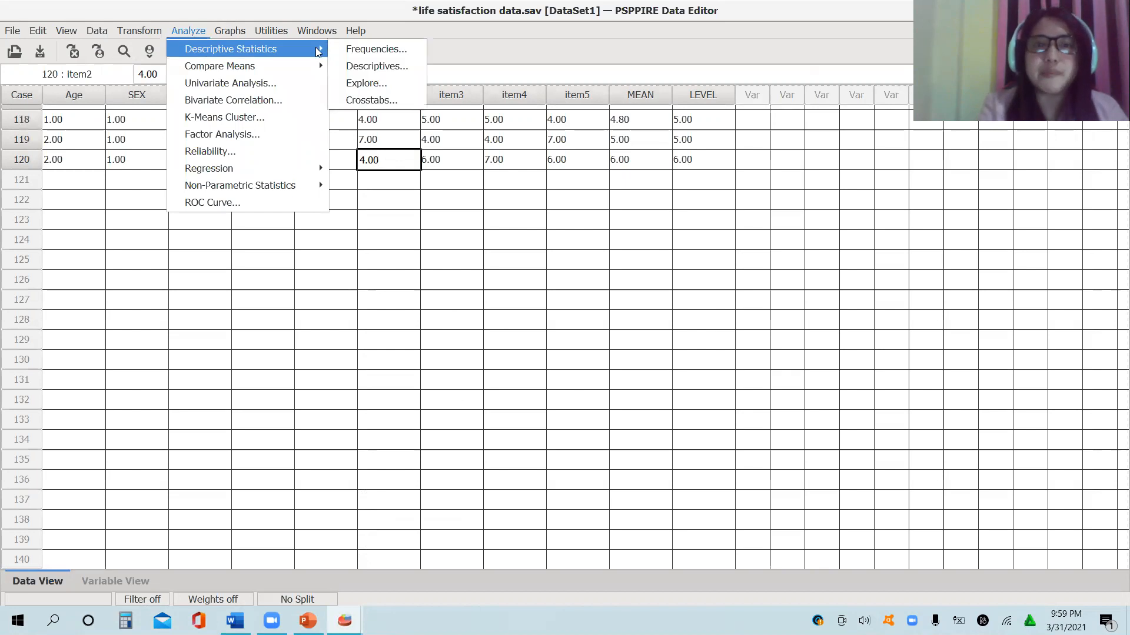
click(412, 52)
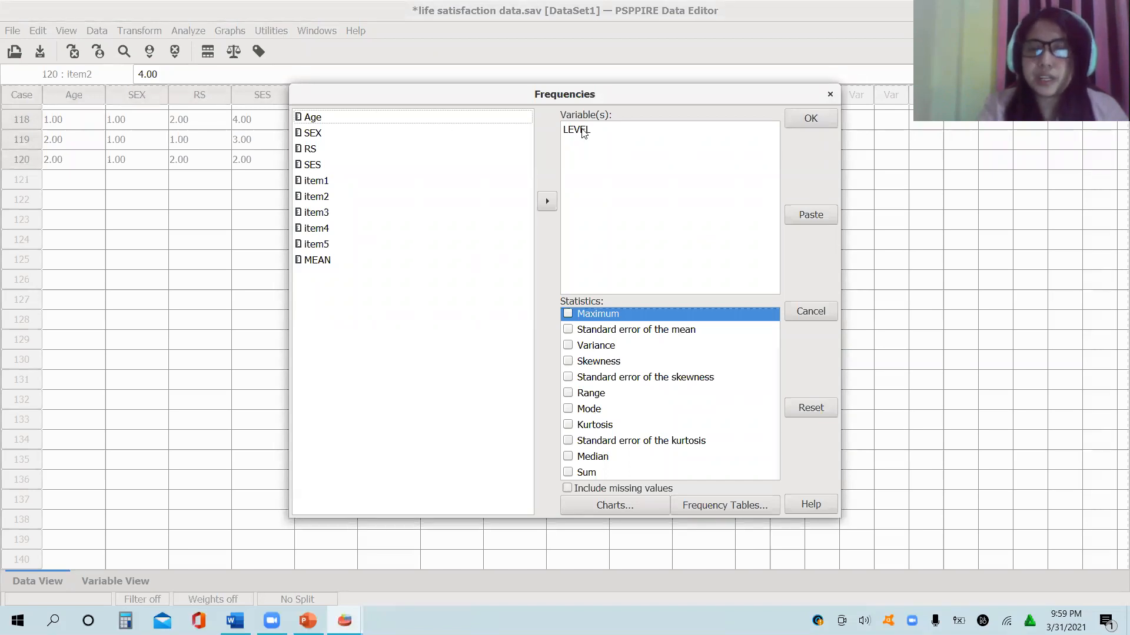
click(583, 130)
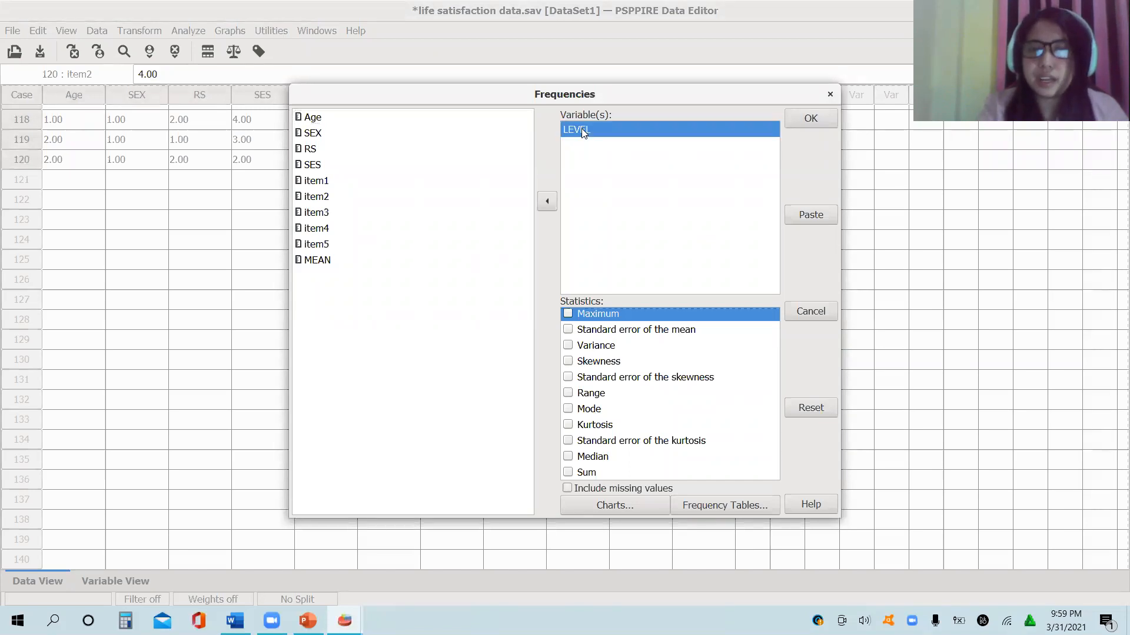
click(550, 201)
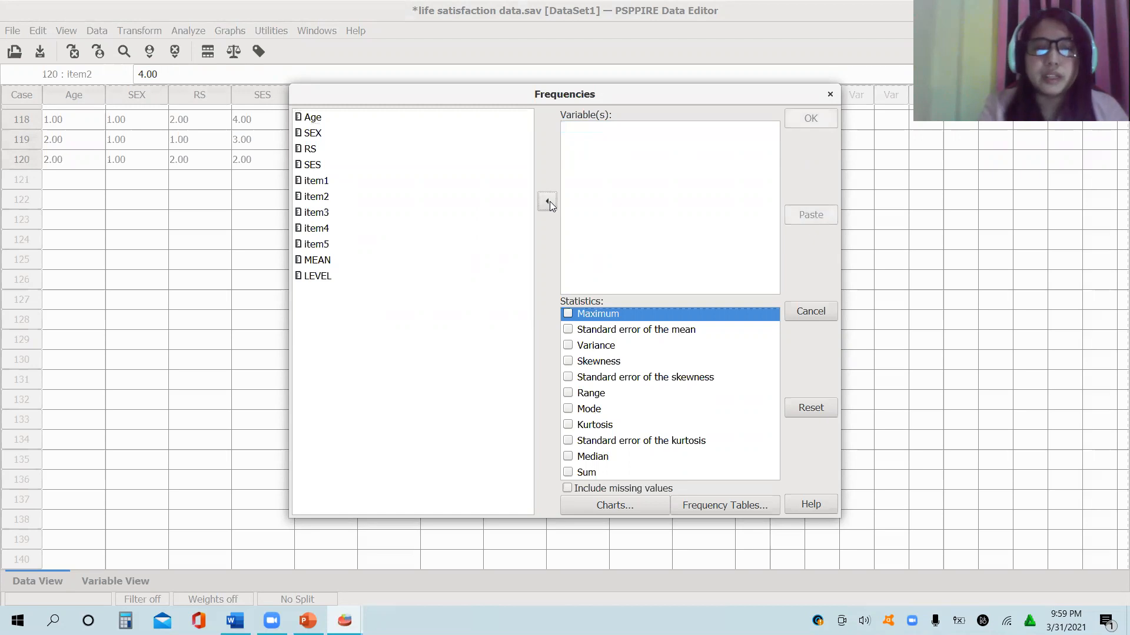
click(315, 186)
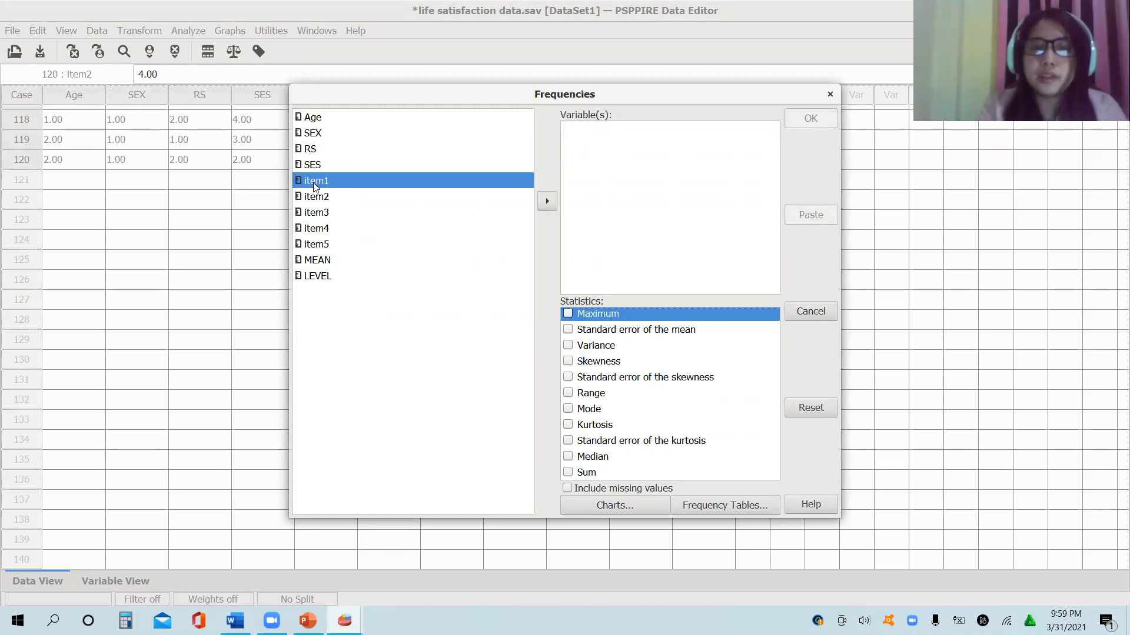
ctrl+click(316, 198)
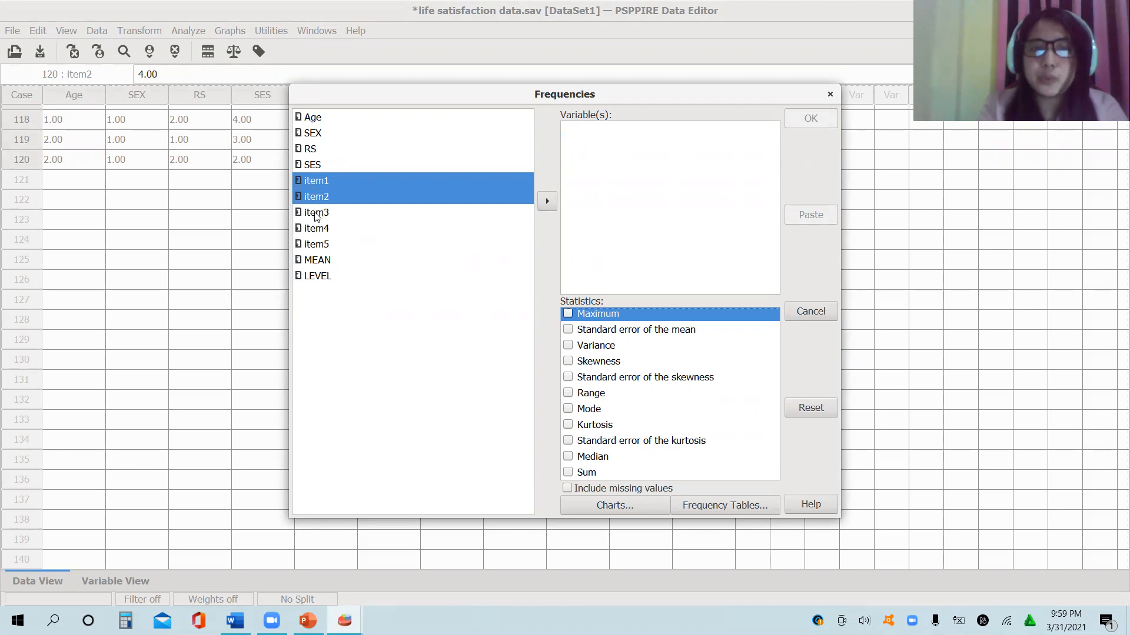
ctrl+click(316, 214)
ctrl+click(318, 229)
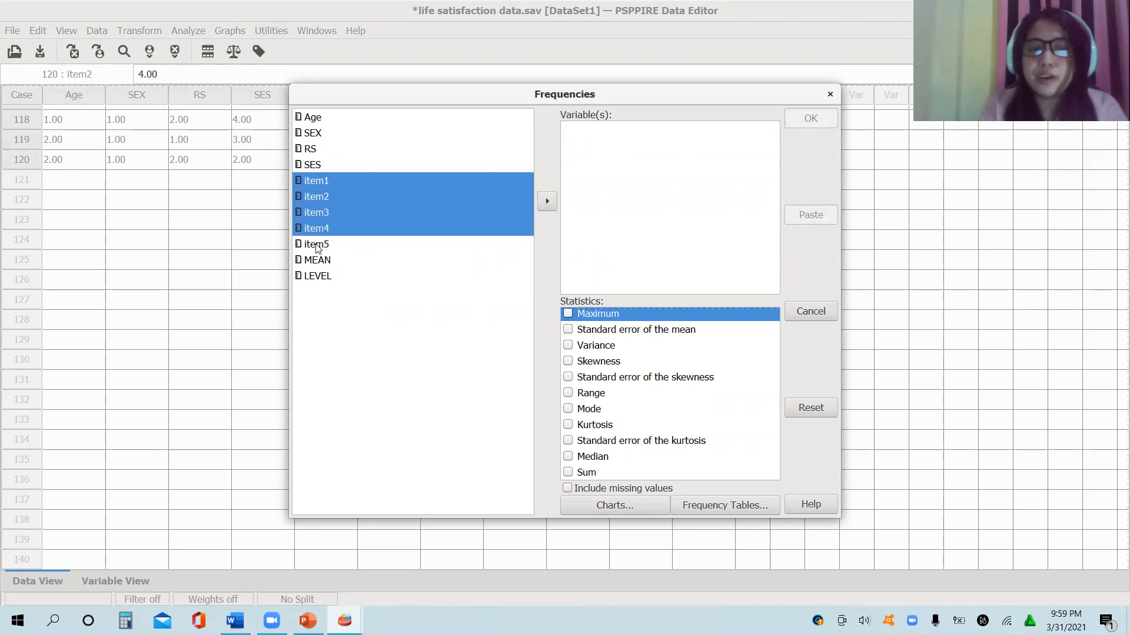
ctrl+click(318, 245)
ctrl+click(318, 260)
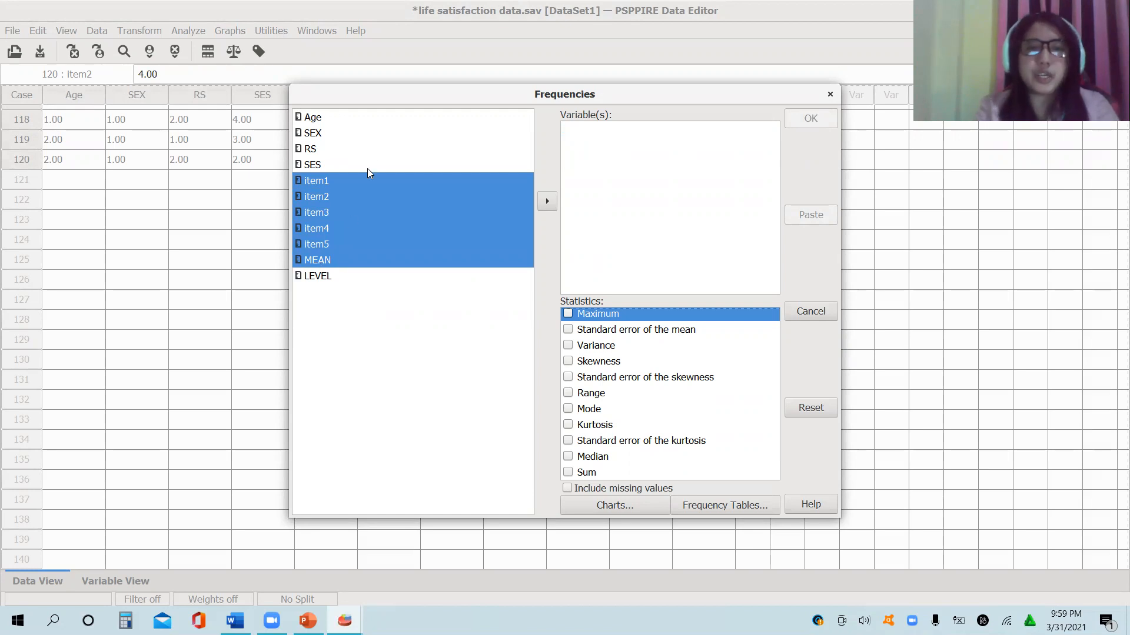
click(375, 152)
Add item1, item2, item3, item4, item5 and MEAN to the variables of the Frequencies analysis
click(318, 185)
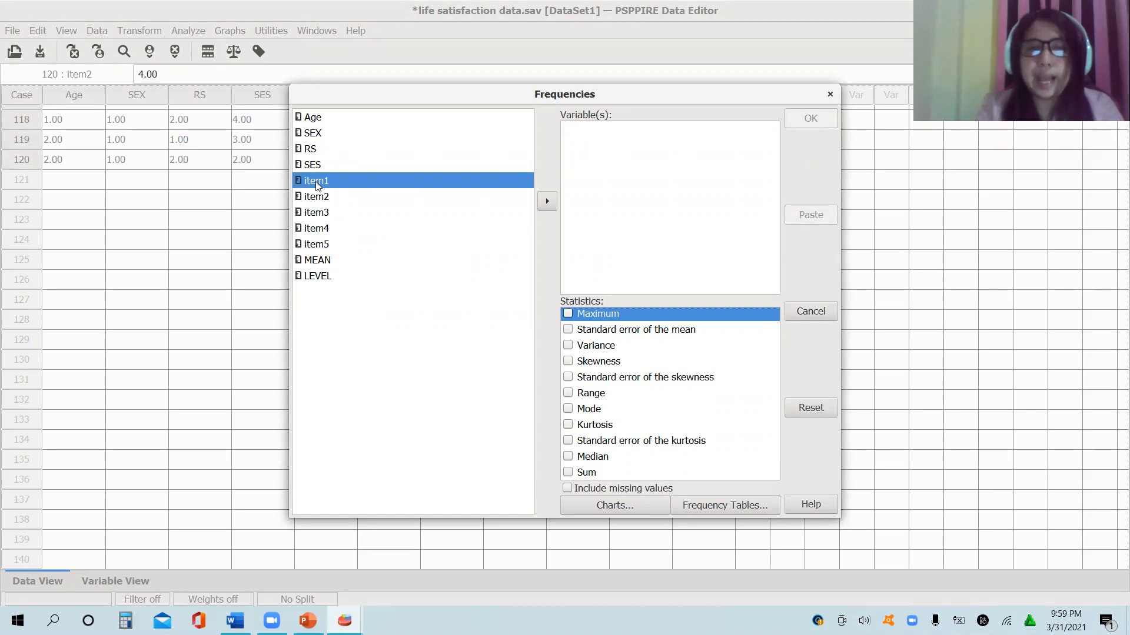
double_click(318, 186)
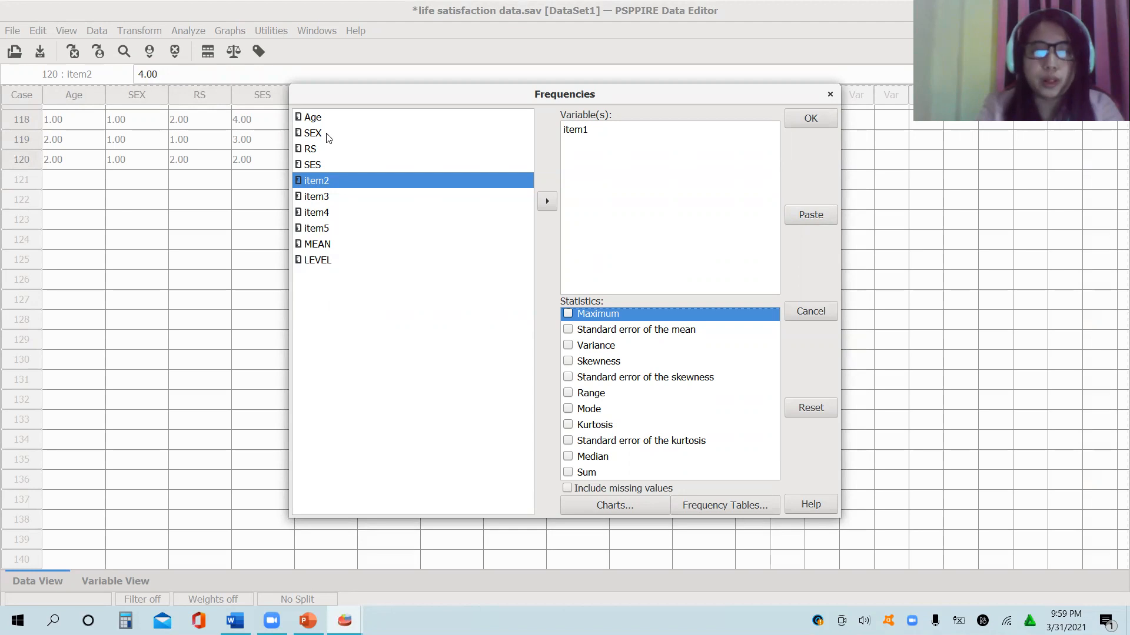
ctrl+click(315, 200)
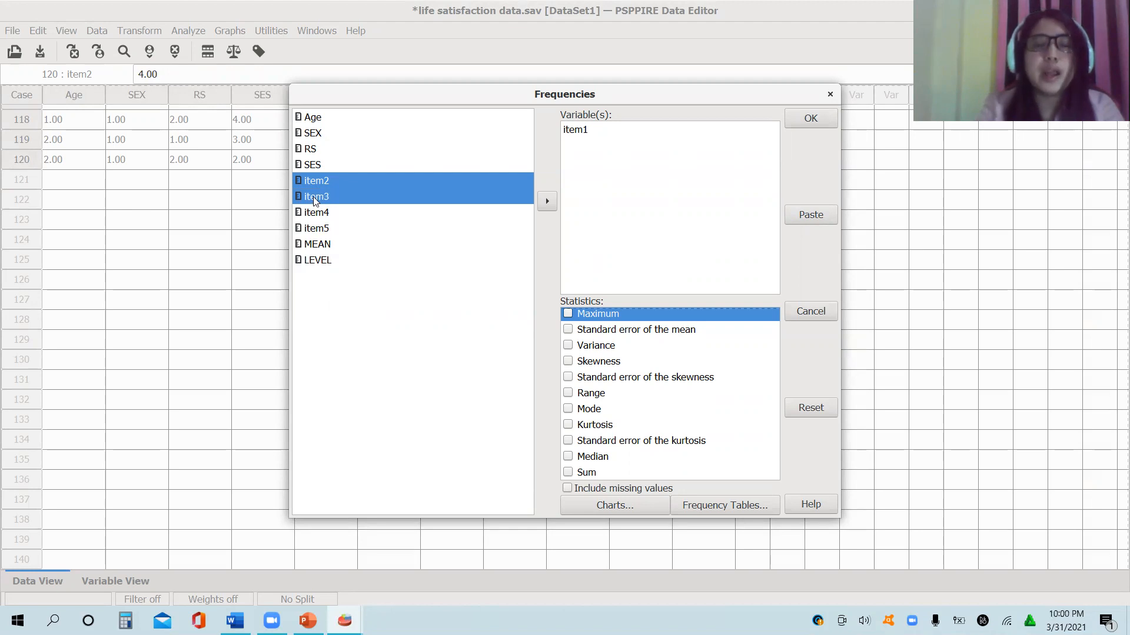
ctrl+click(317, 212)
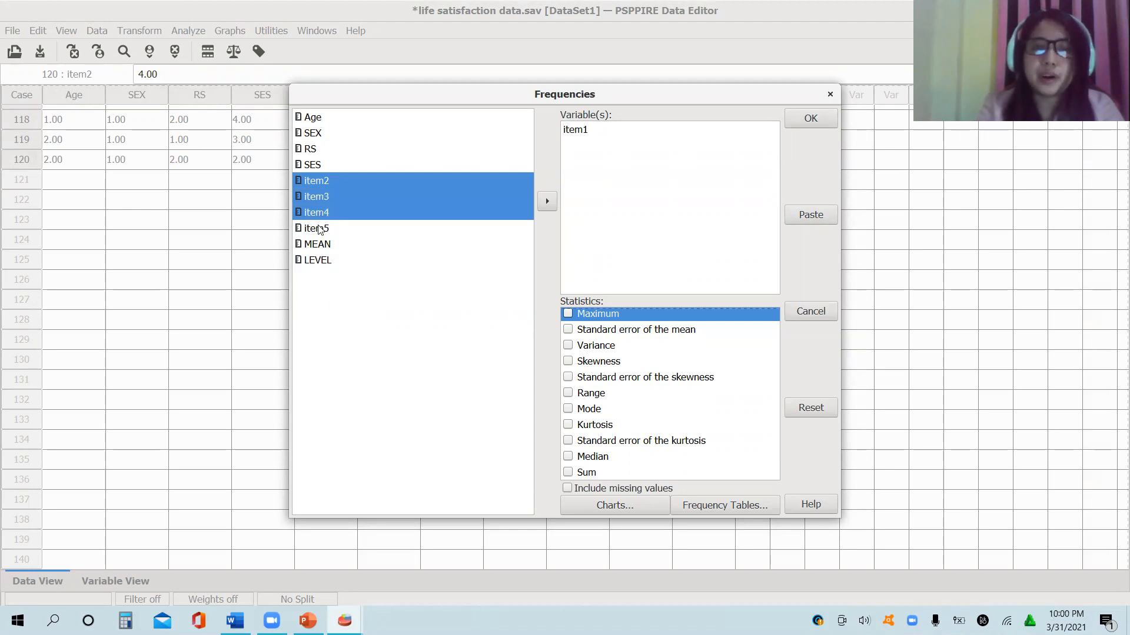
ctrl+click(319, 229)
ctrl+click(323, 245)
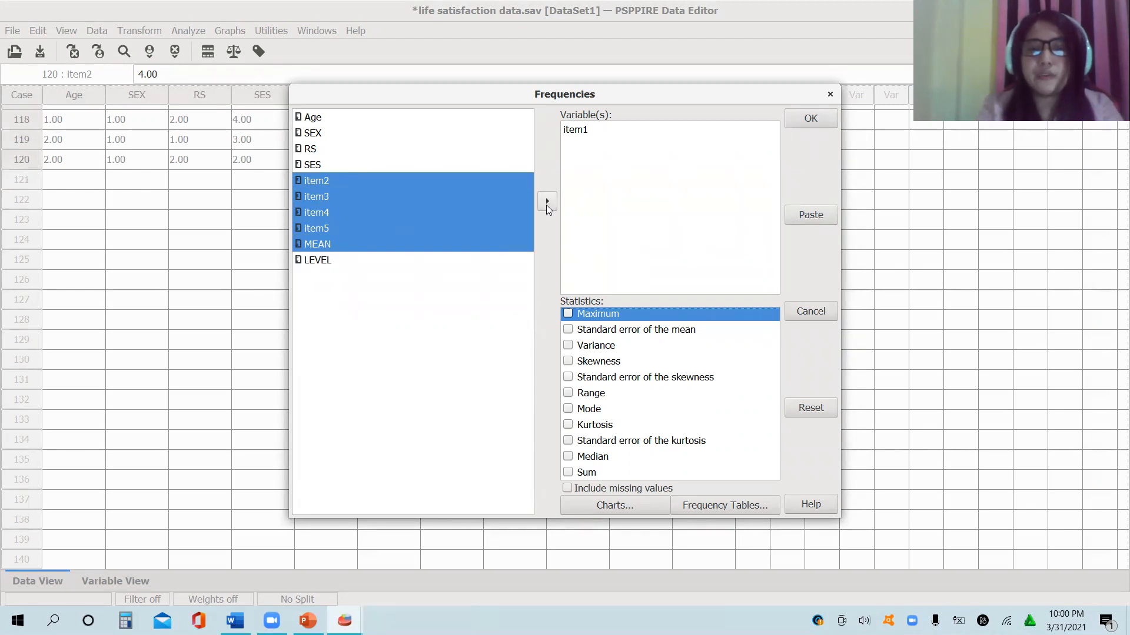
click(546, 203)
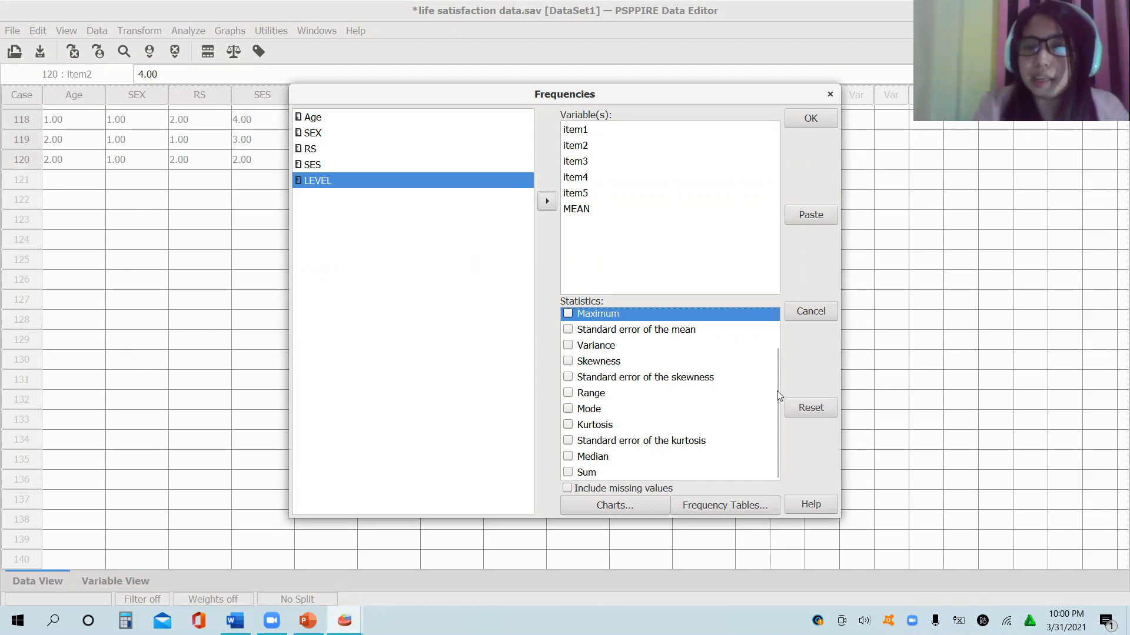
Include only Mean and Standard deviation as statistics and run the Frequencies analysis
drag(775, 391, 776, 304)
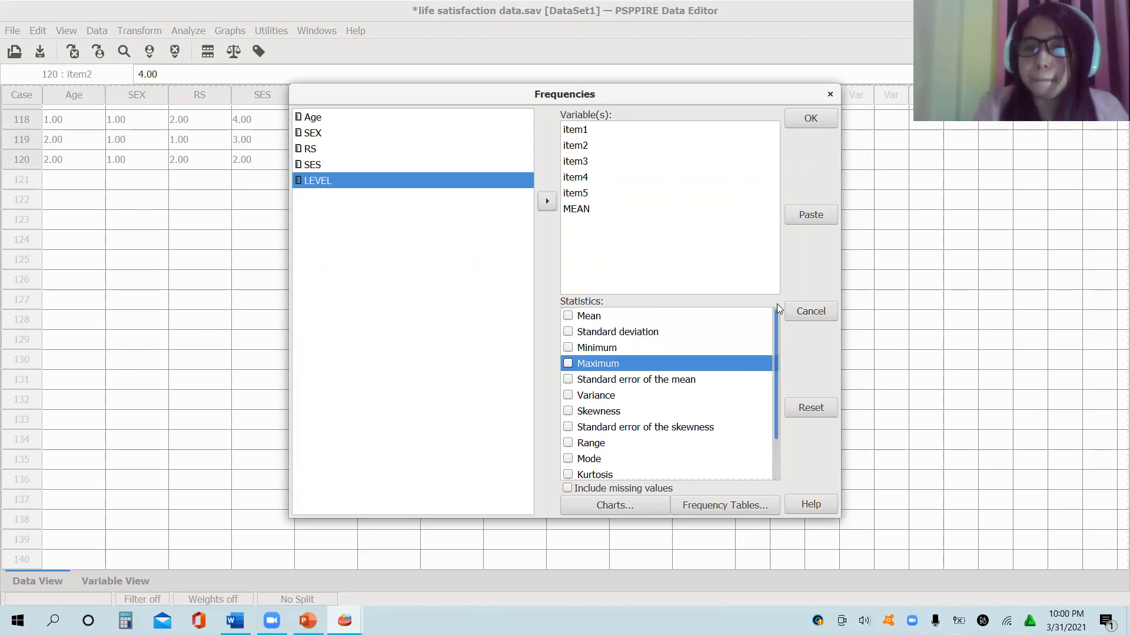
click(568, 316)
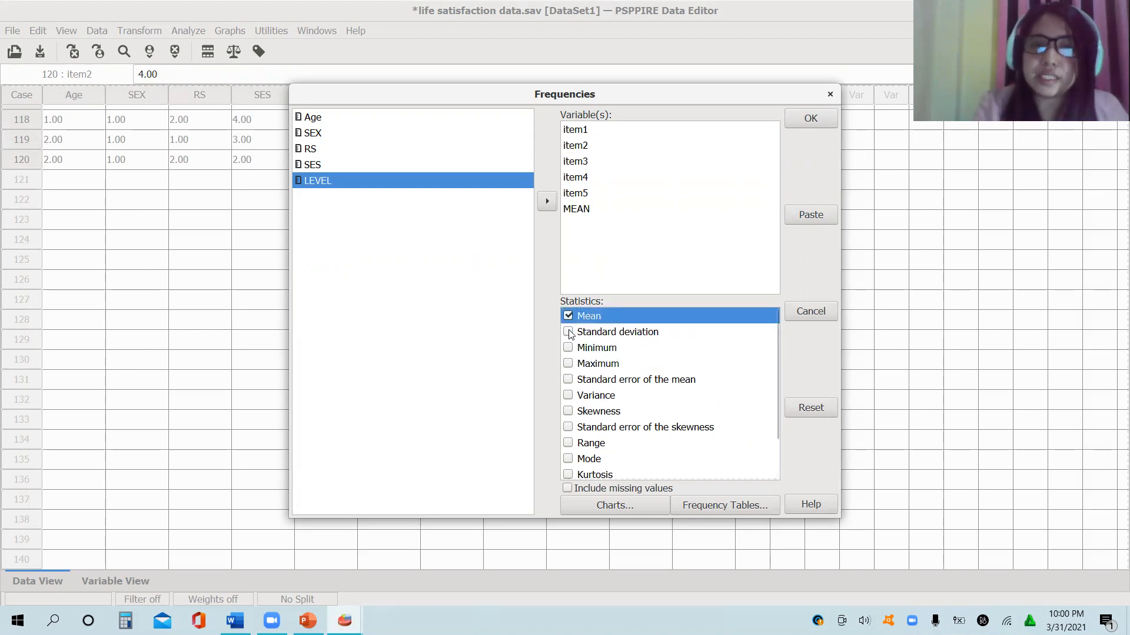
click(568, 332)
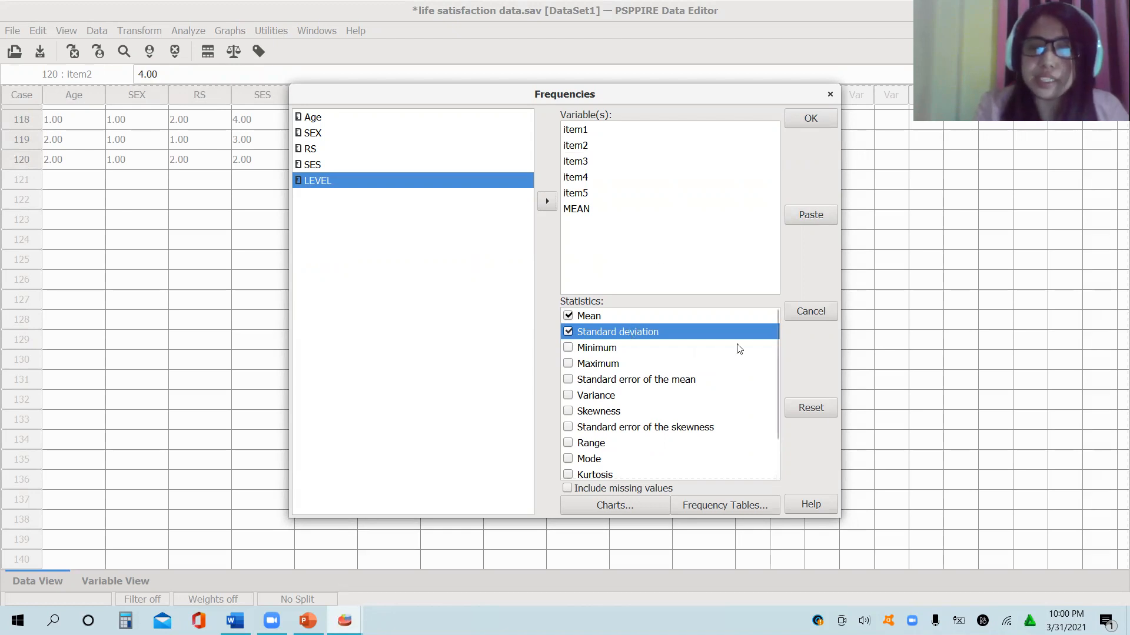
drag(778, 337, 779, 394)
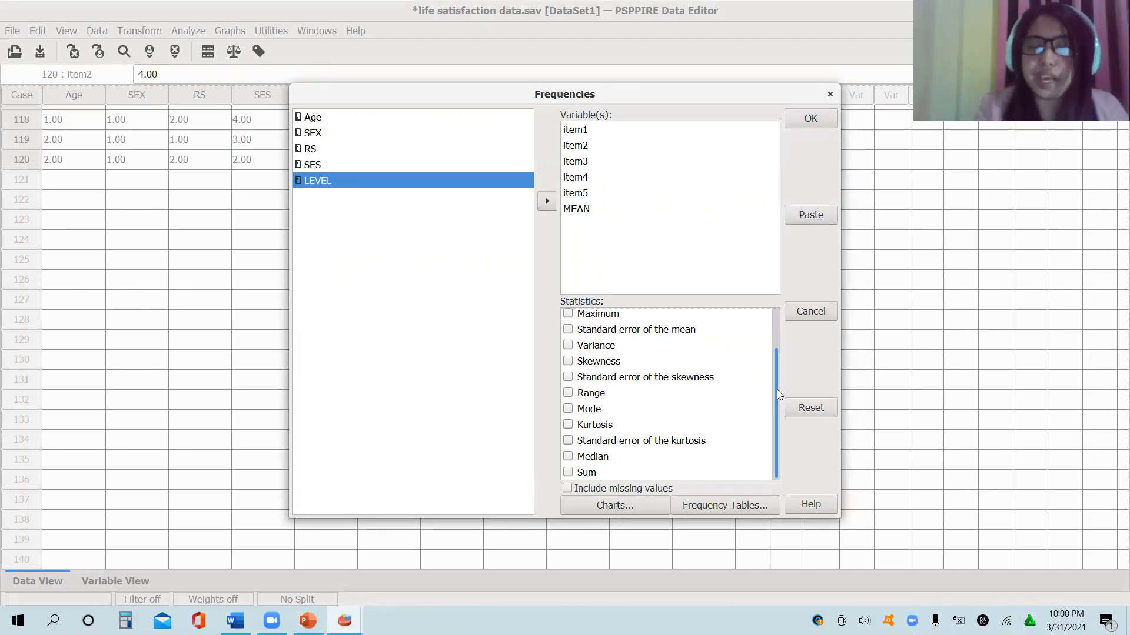
drag(777, 390, 781, 293)
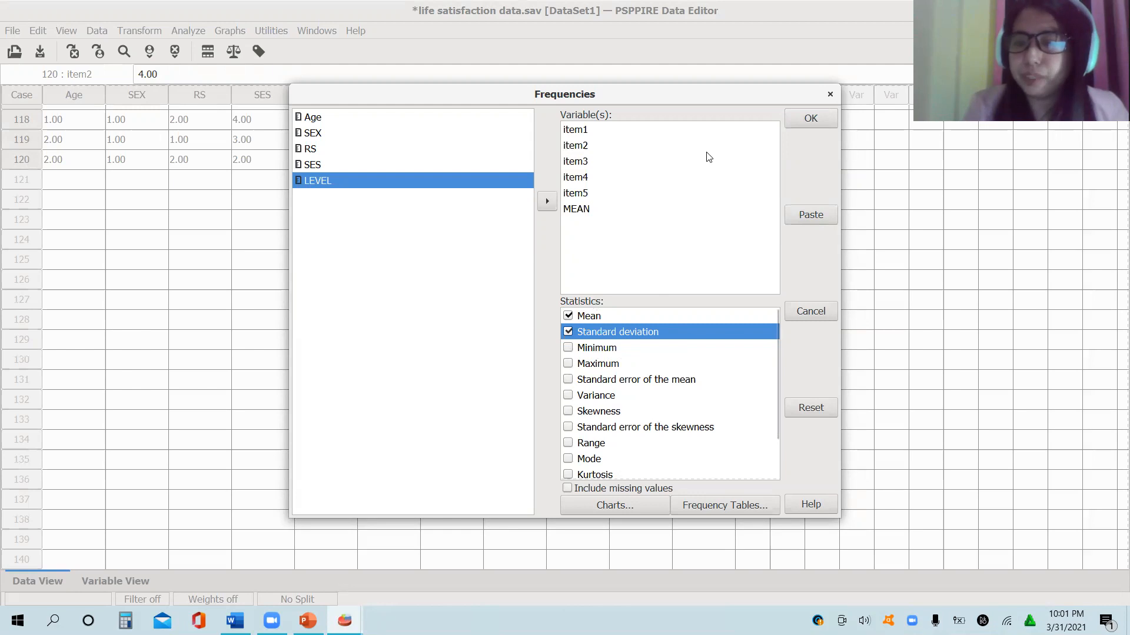
click(817, 123)
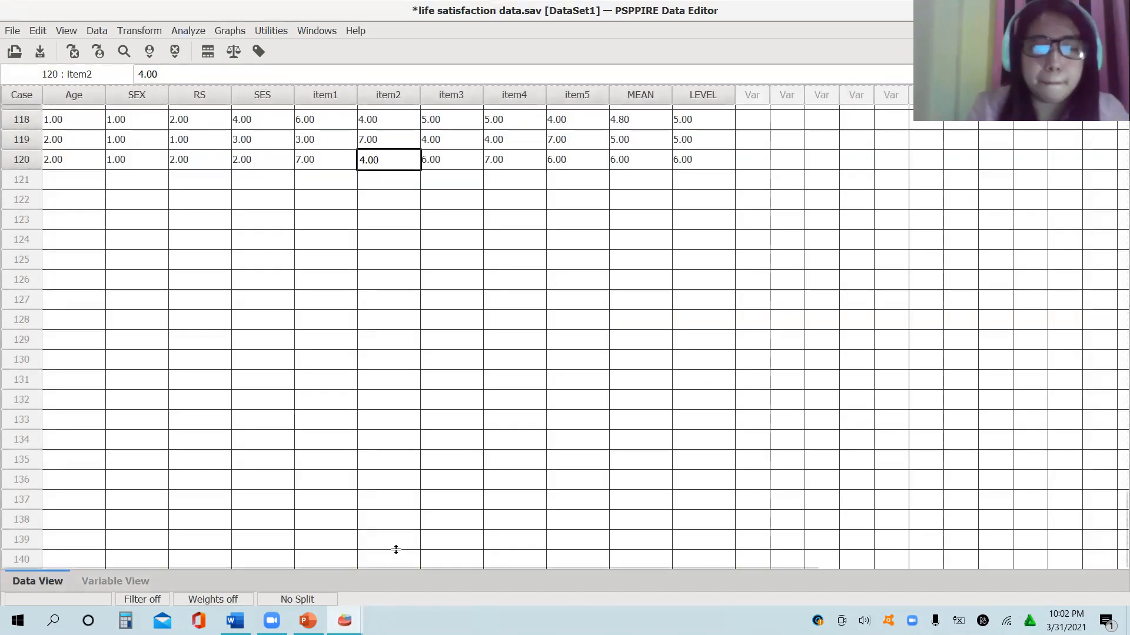
Switch to the PSPPIRE Output Viewer and examine the Statistics table and the frequency tables of item1 to item5 and MEAN
mouse_move(344, 621)
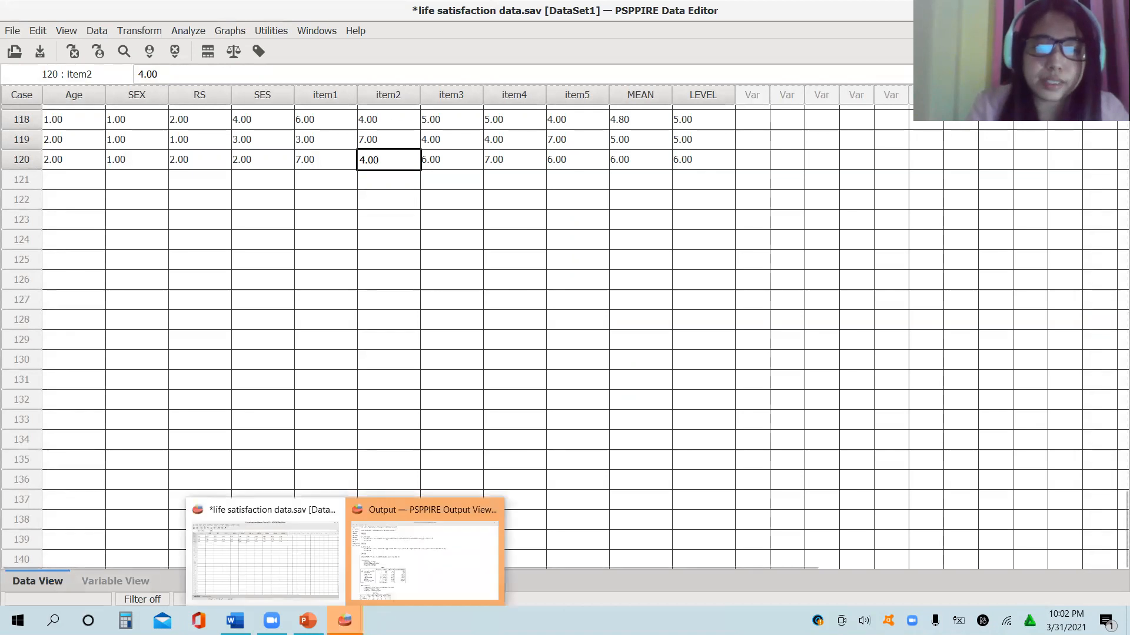
click(379, 580)
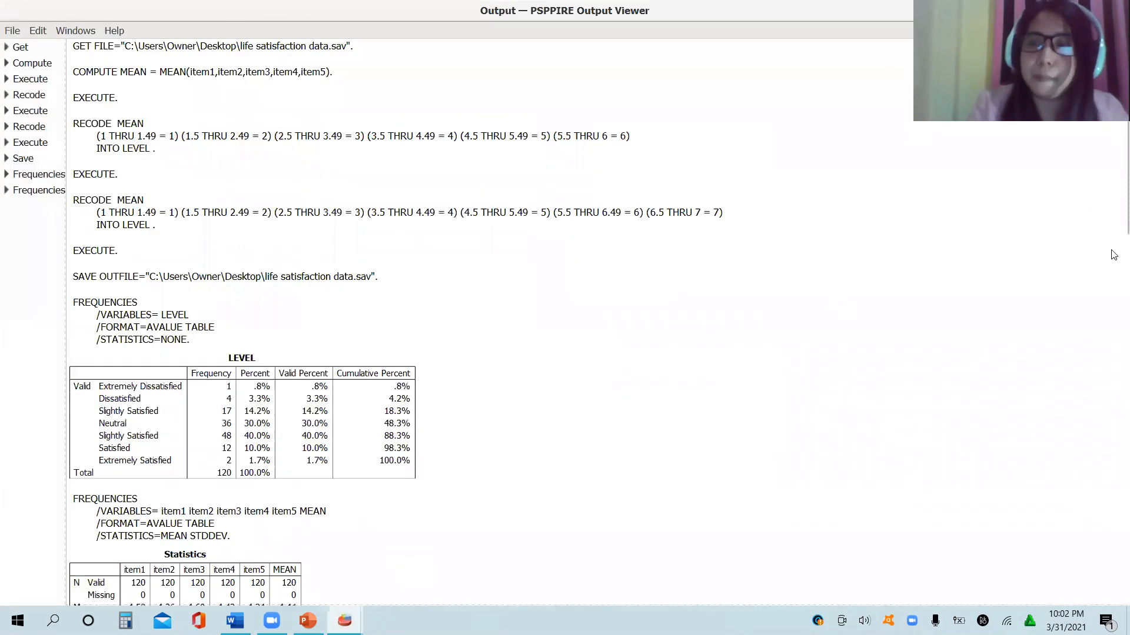
scroll(1114, 248, down, 3)
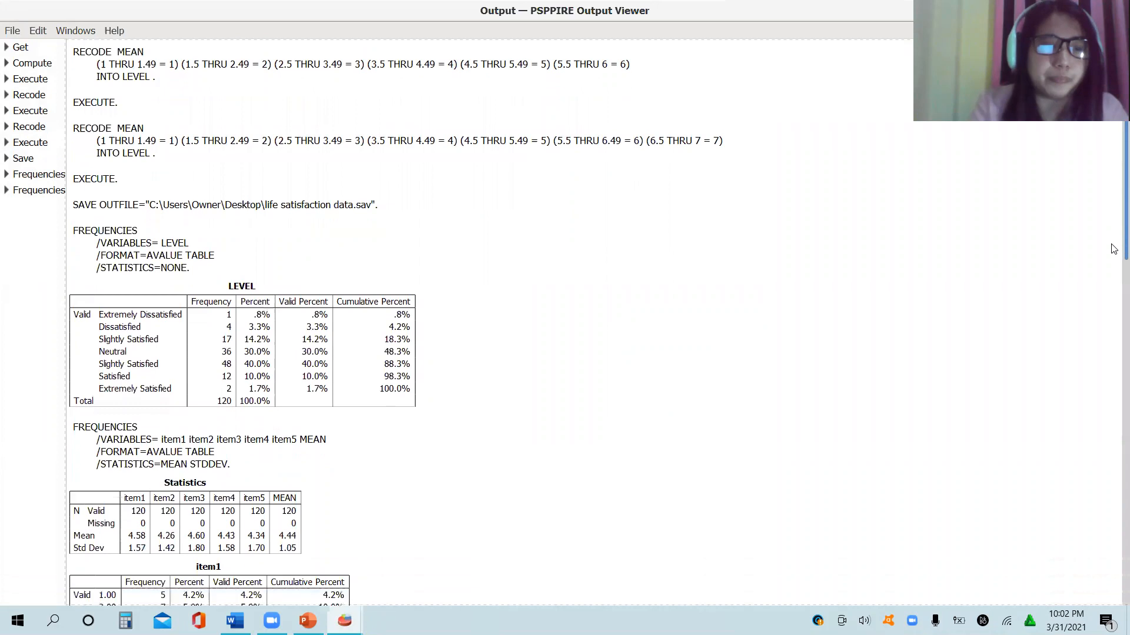
scroll(1114, 248, down, 8)
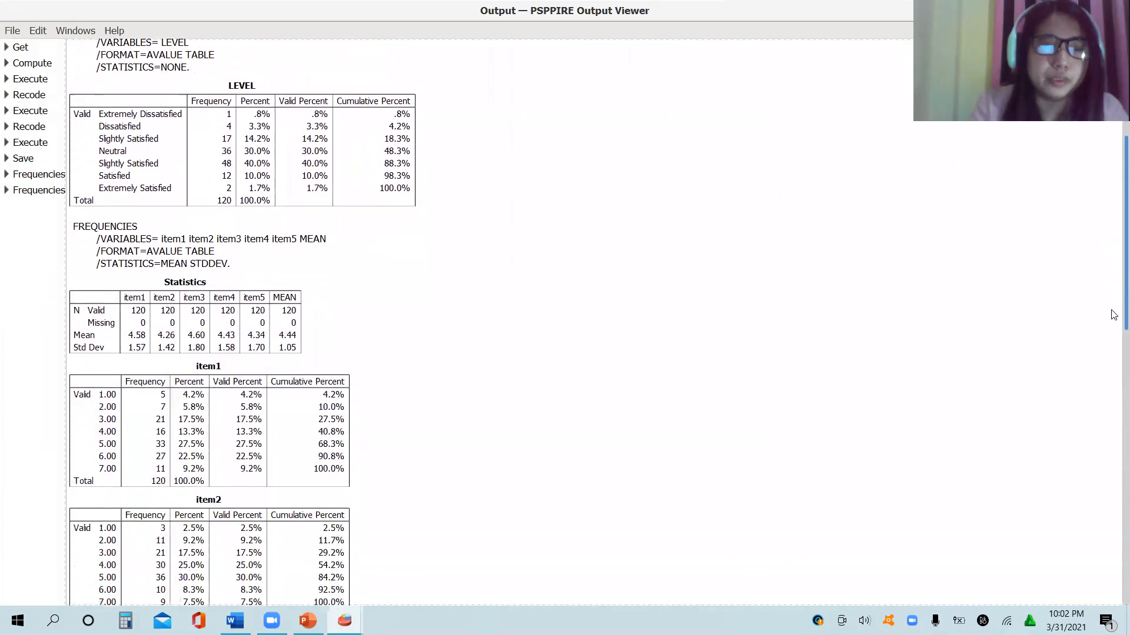
scroll(1113, 315, down, 5)
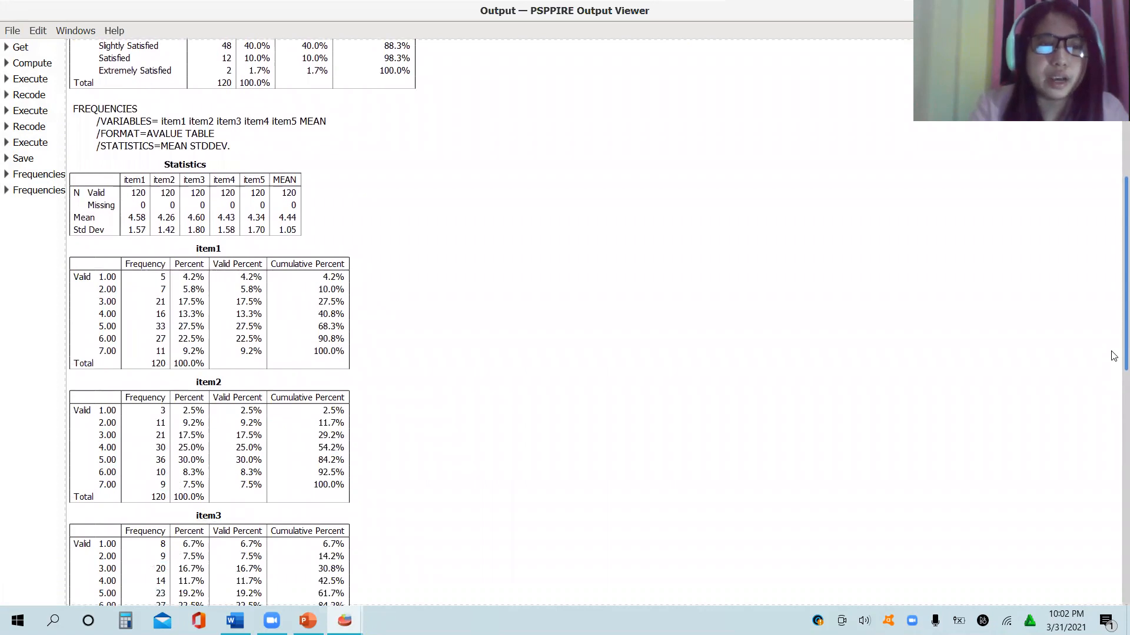
scroll(1114, 356, down, 1)
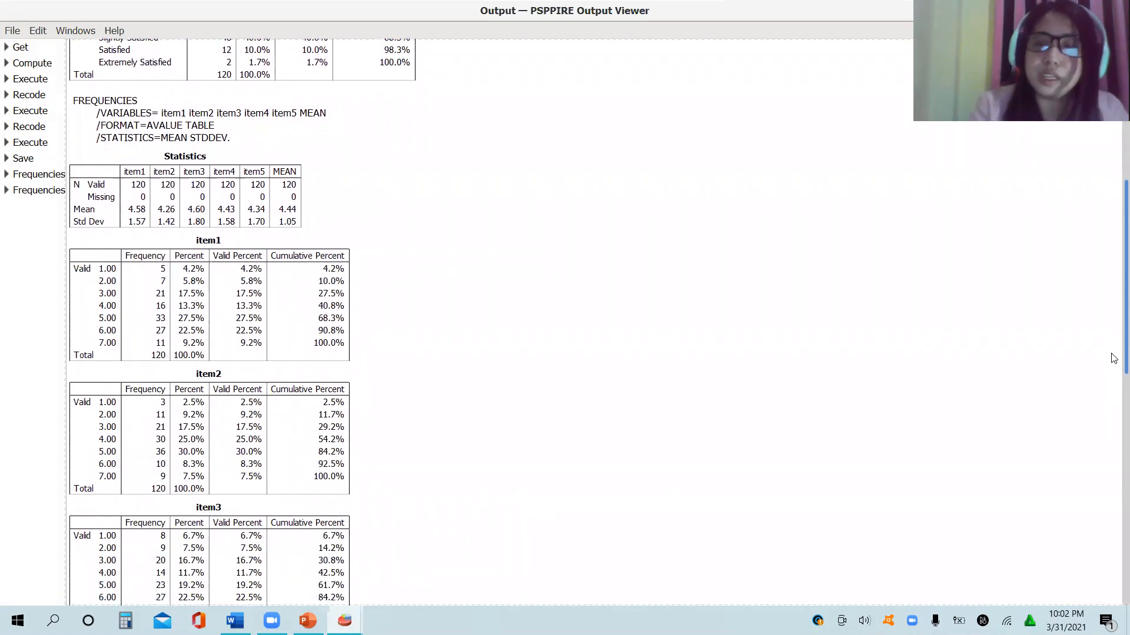
scroll(1114, 359, down, 4)
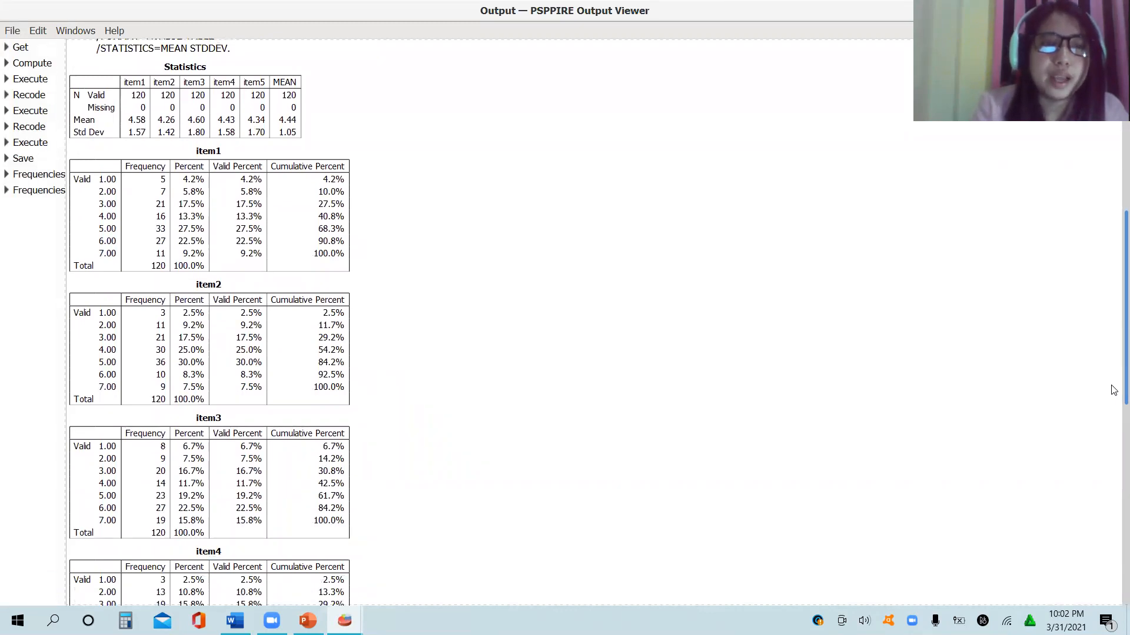
scroll(1113, 390, down, 10)
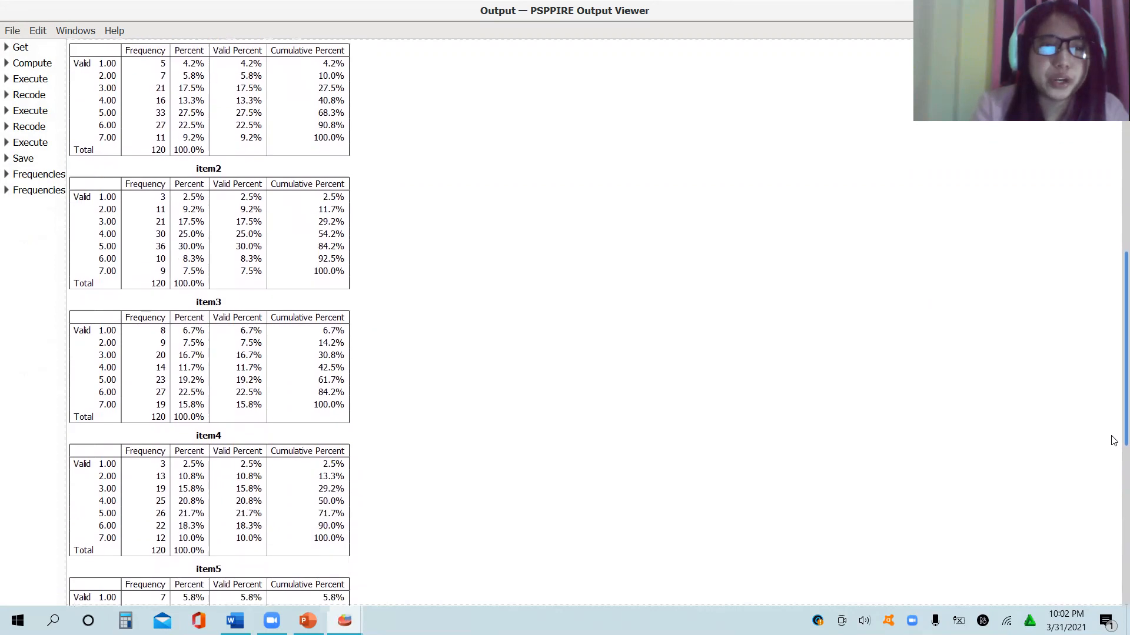
scroll(1114, 487, down, 15)
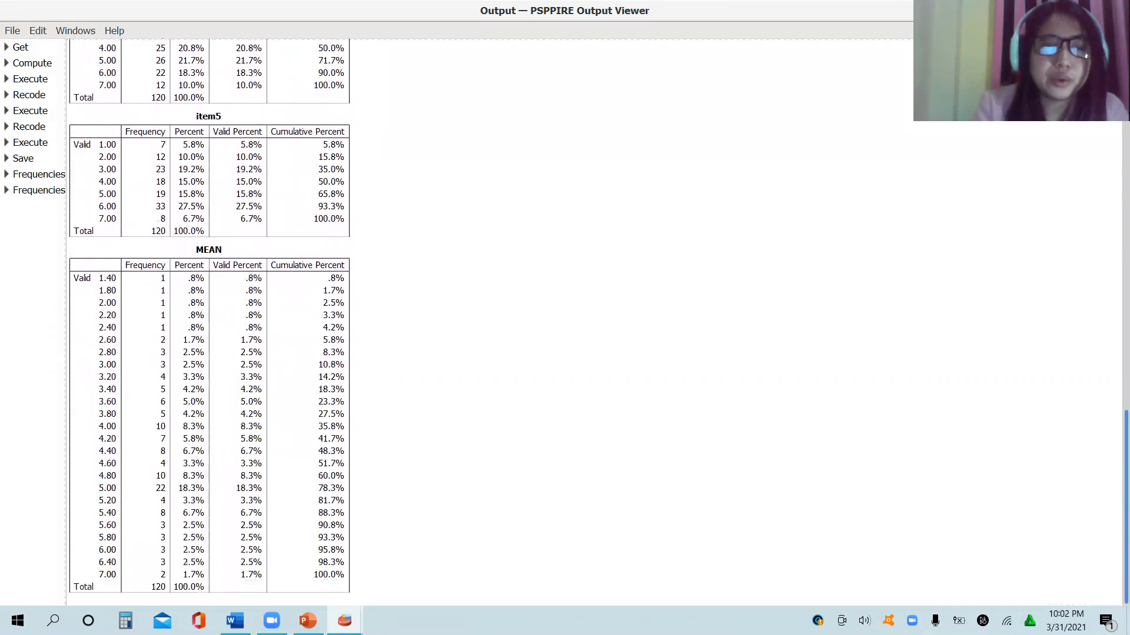
scroll(1111, 453, up, 20)
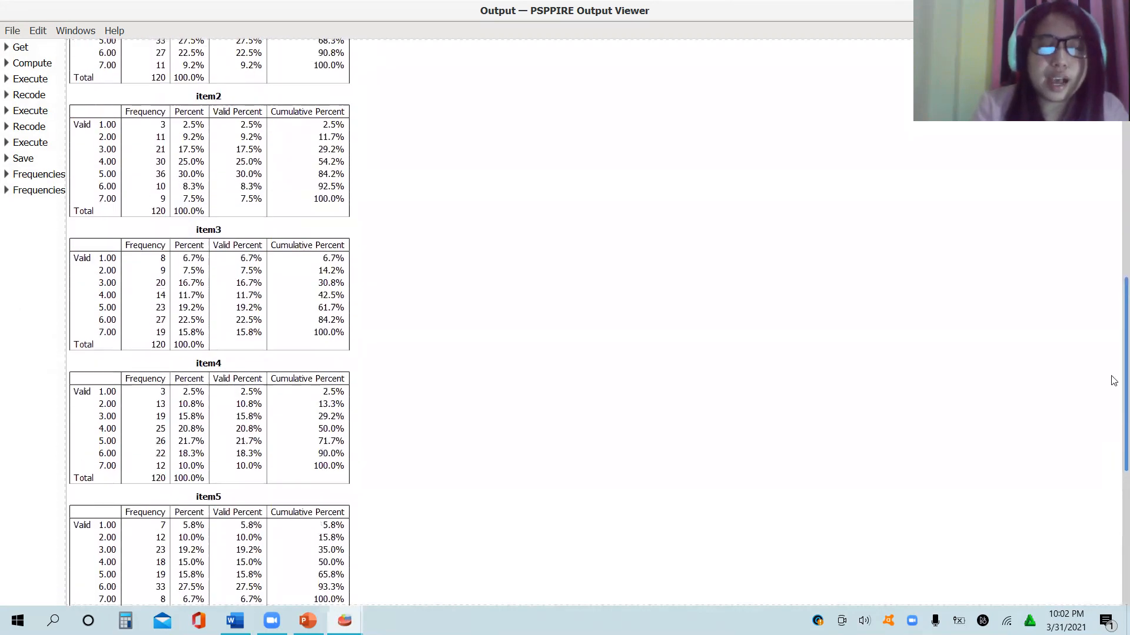
scroll(1114, 371, up, 6)
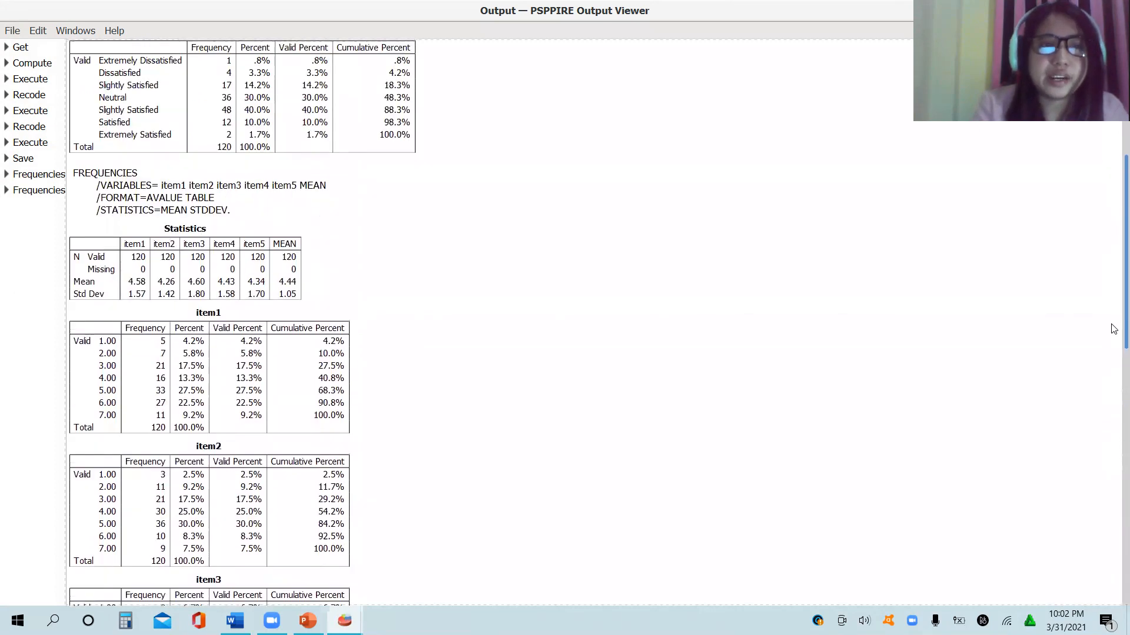